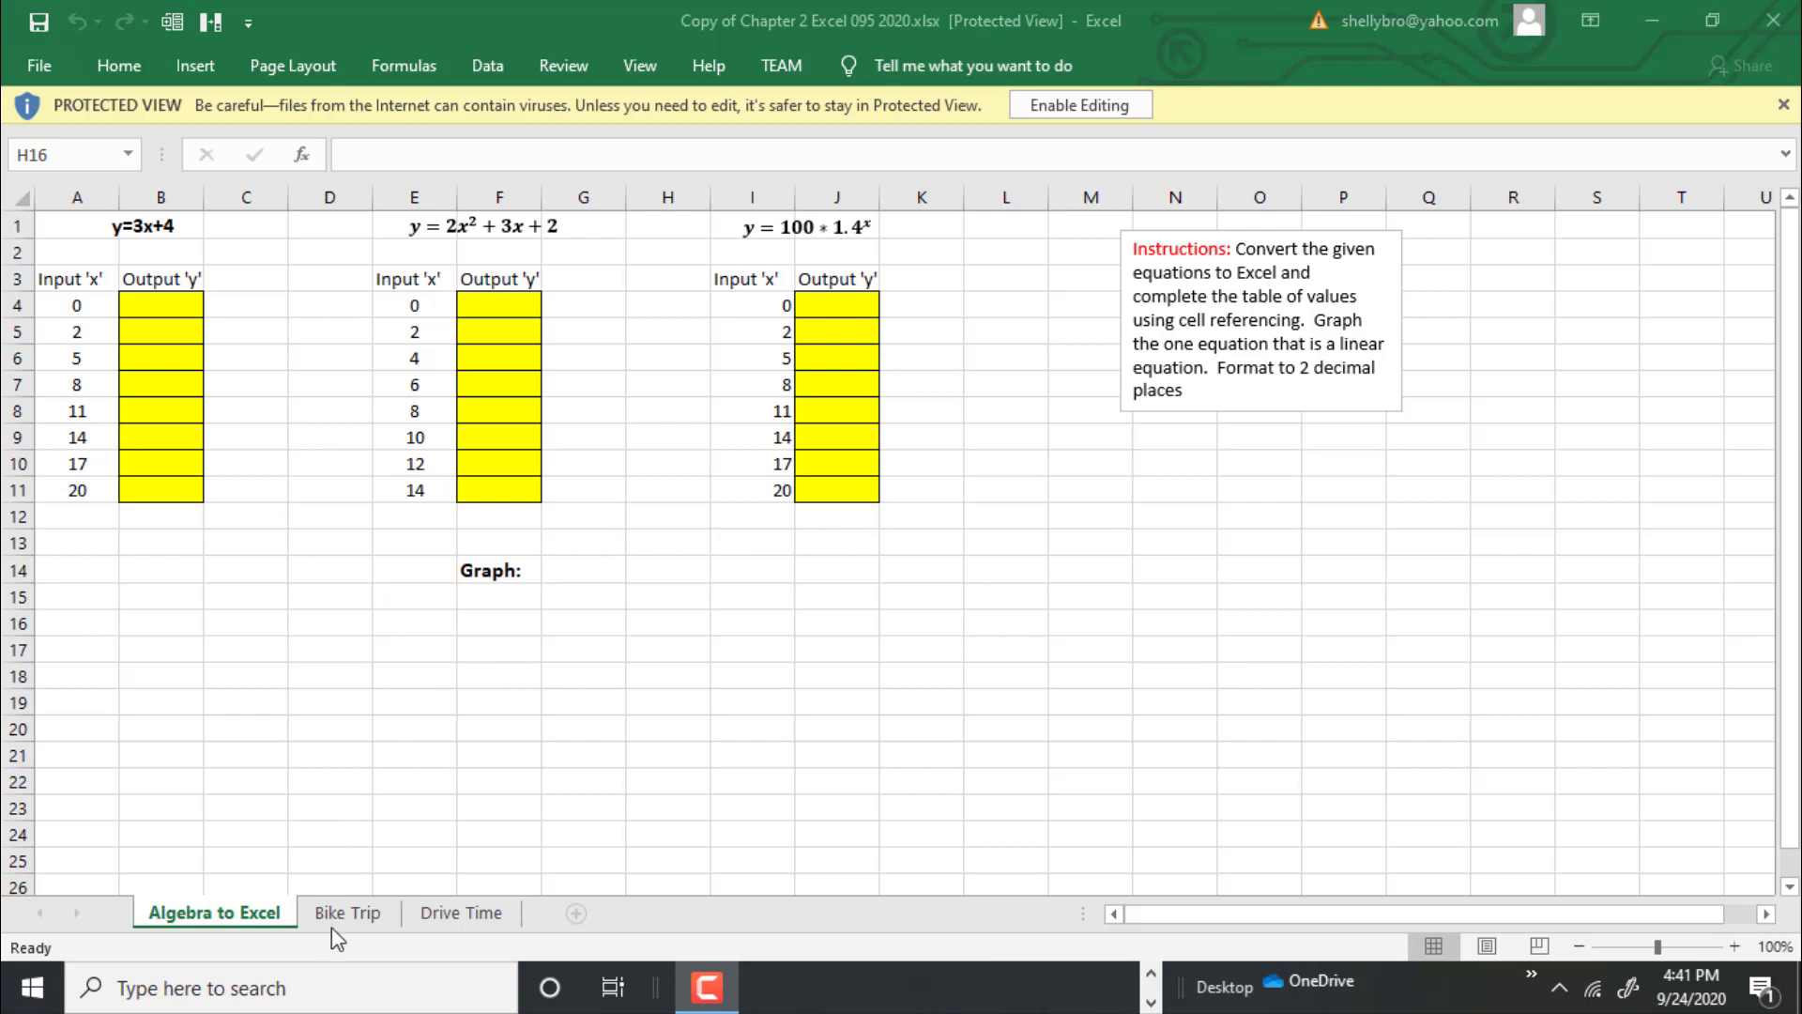
- Look over the Drive Time and Bike Trip sheets and return to the Algebra to Excel sheet
click(443, 921)
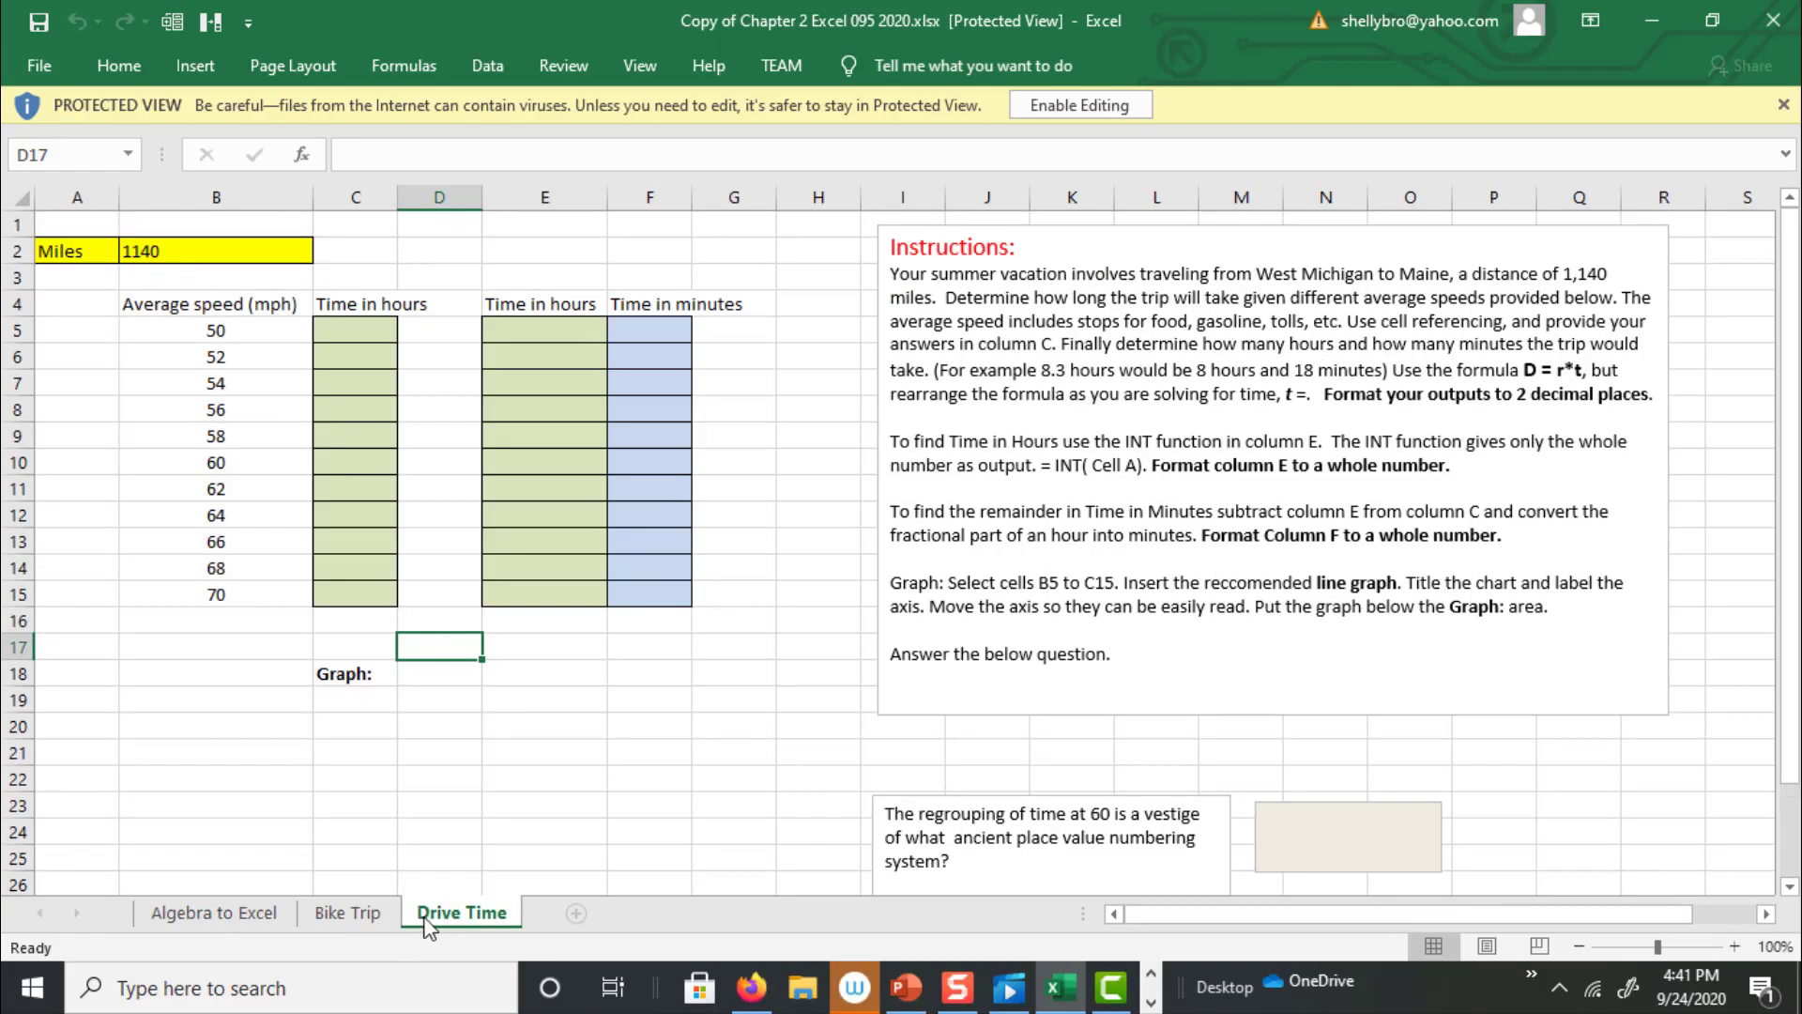
click(357, 915)
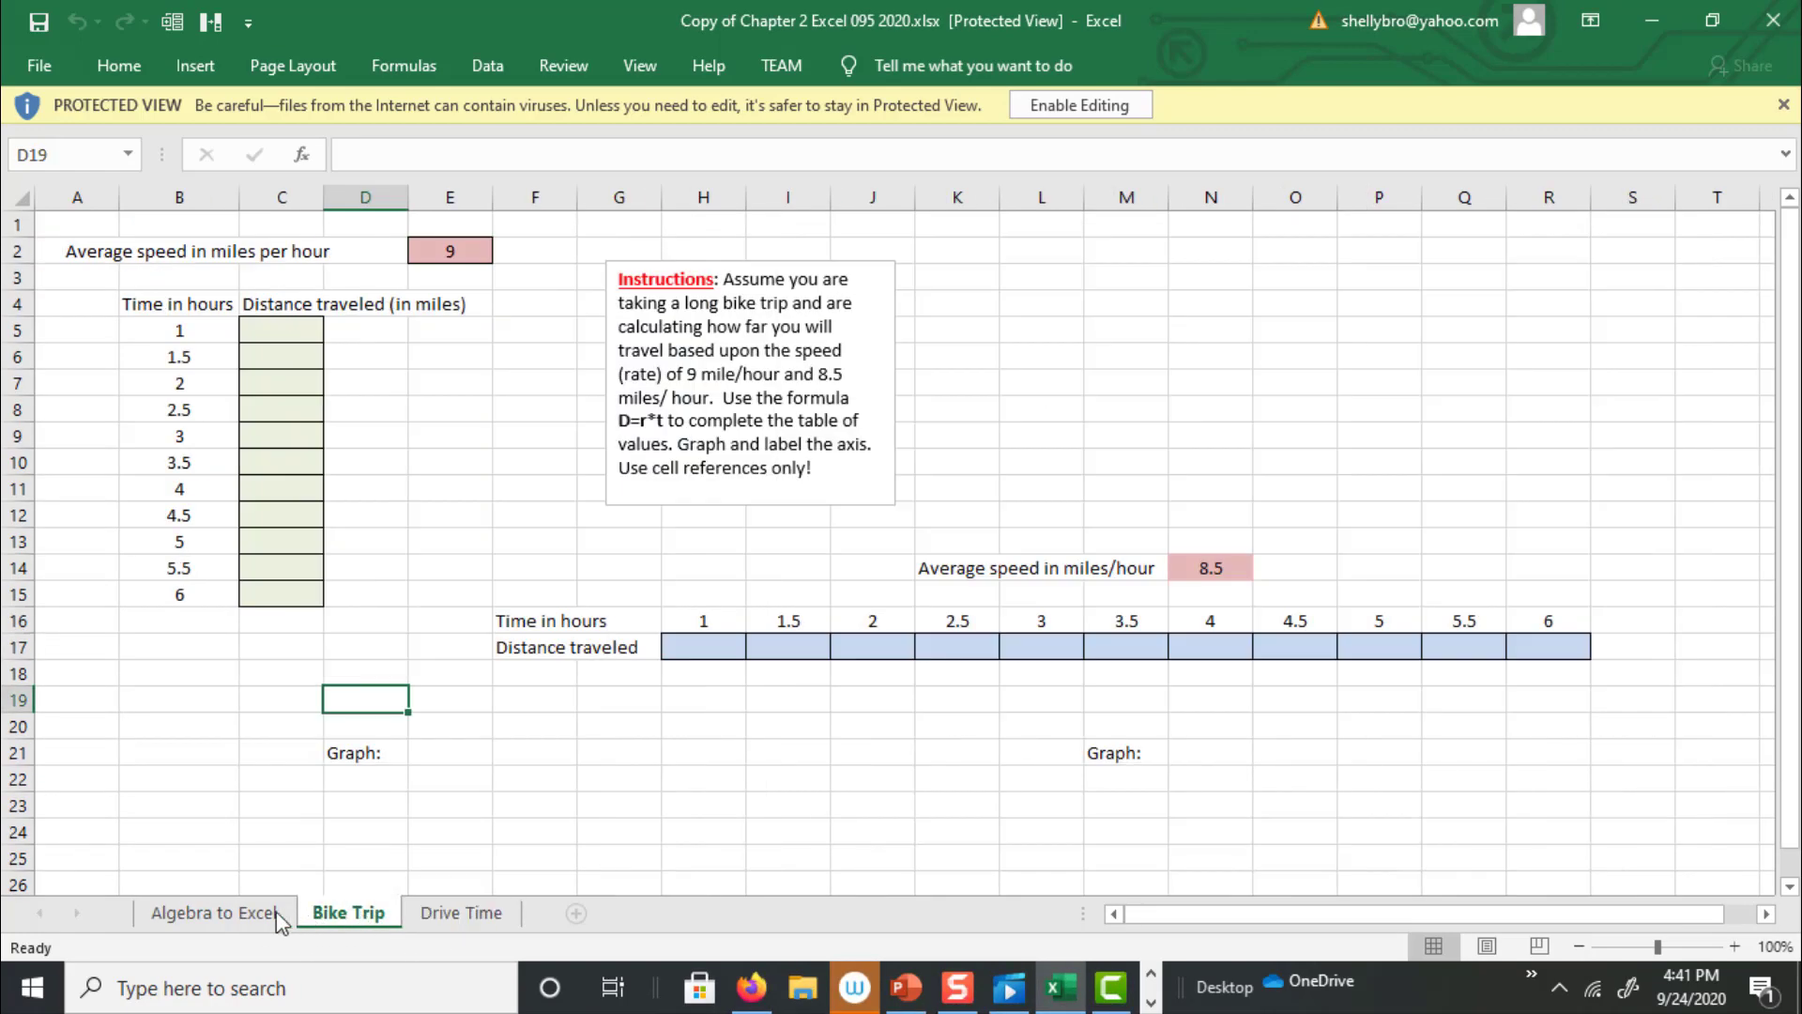
click(209, 924)
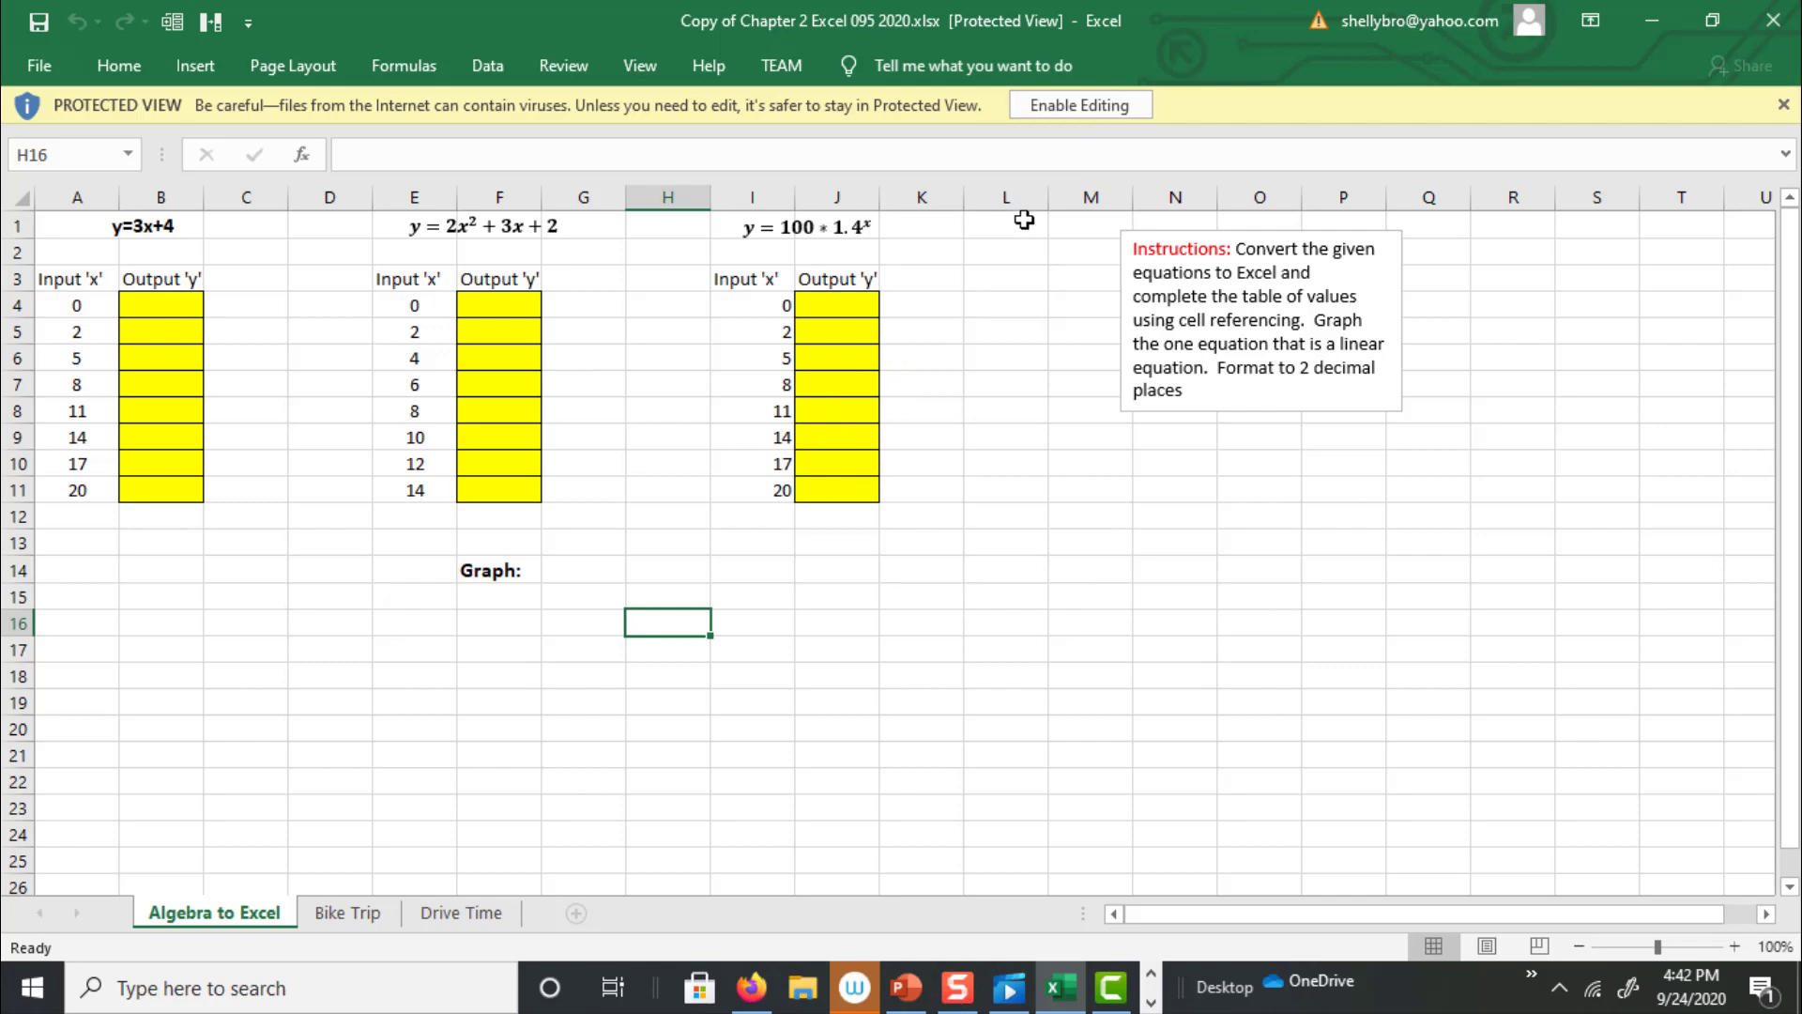
- Enable editing of the protected workbook and highlight the words "cell referencing" in the instructions text box
click(1071, 106)
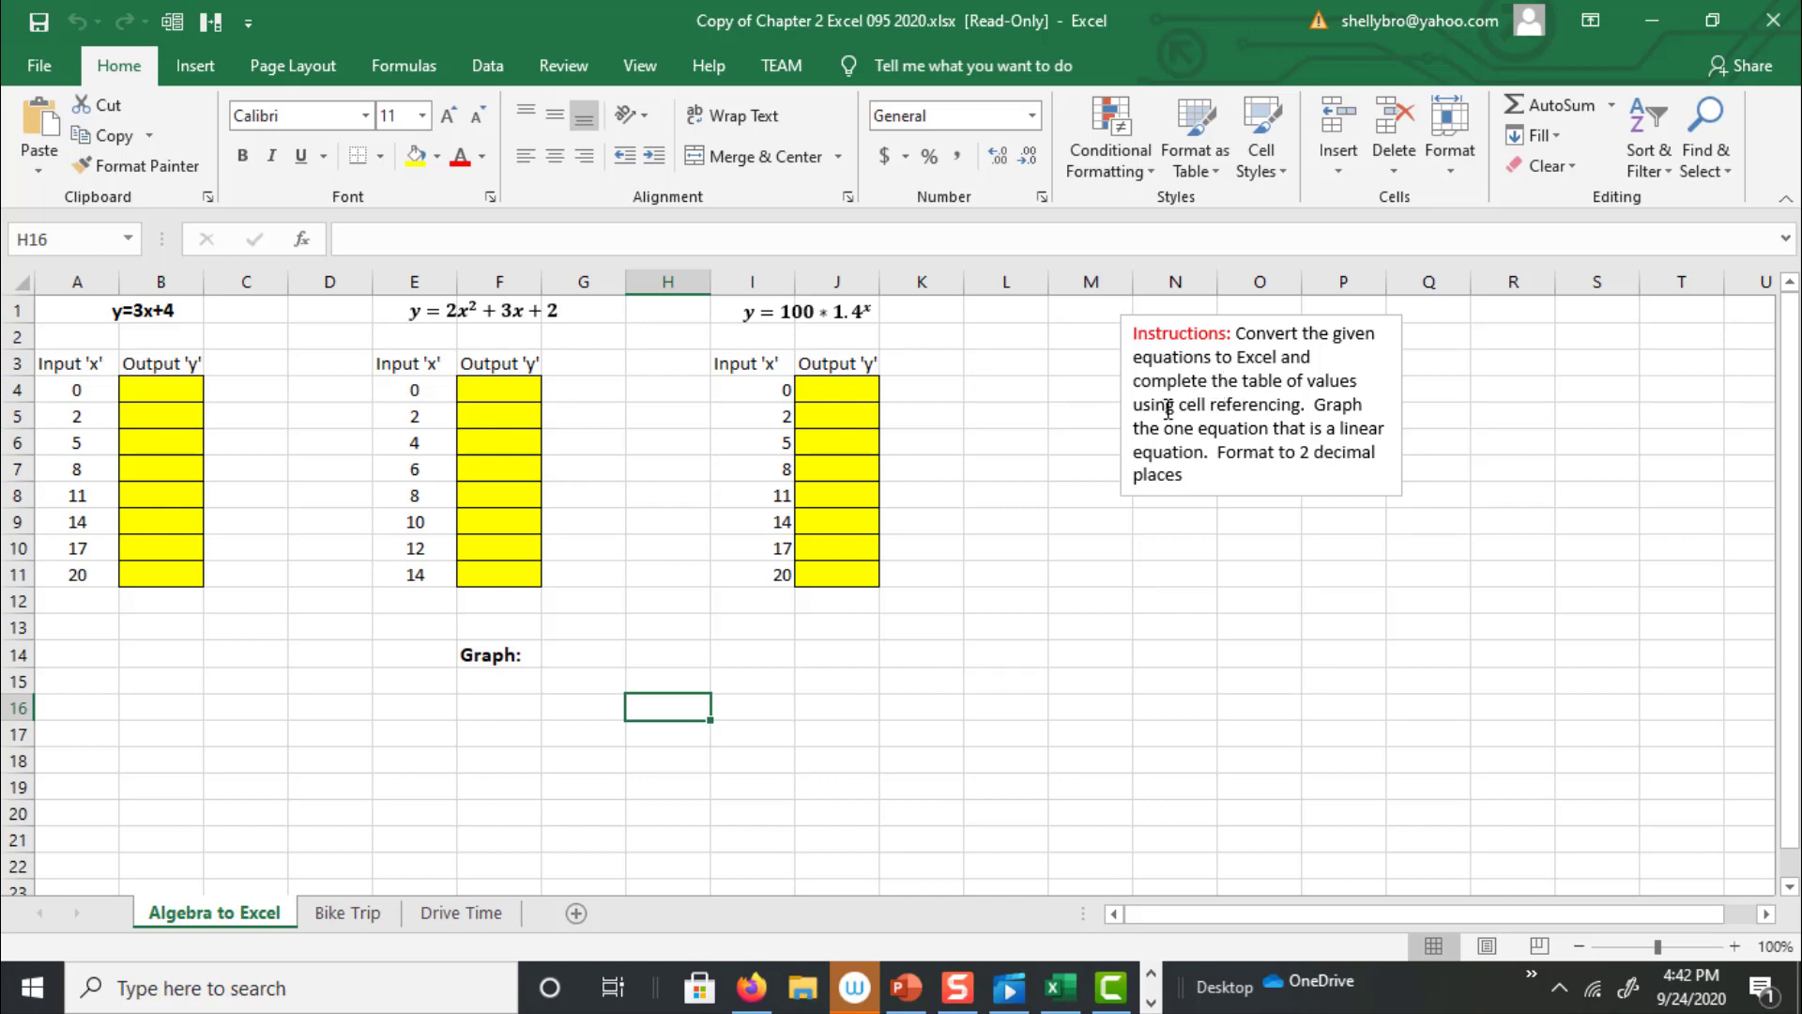
drag(1180, 406, 1301, 406)
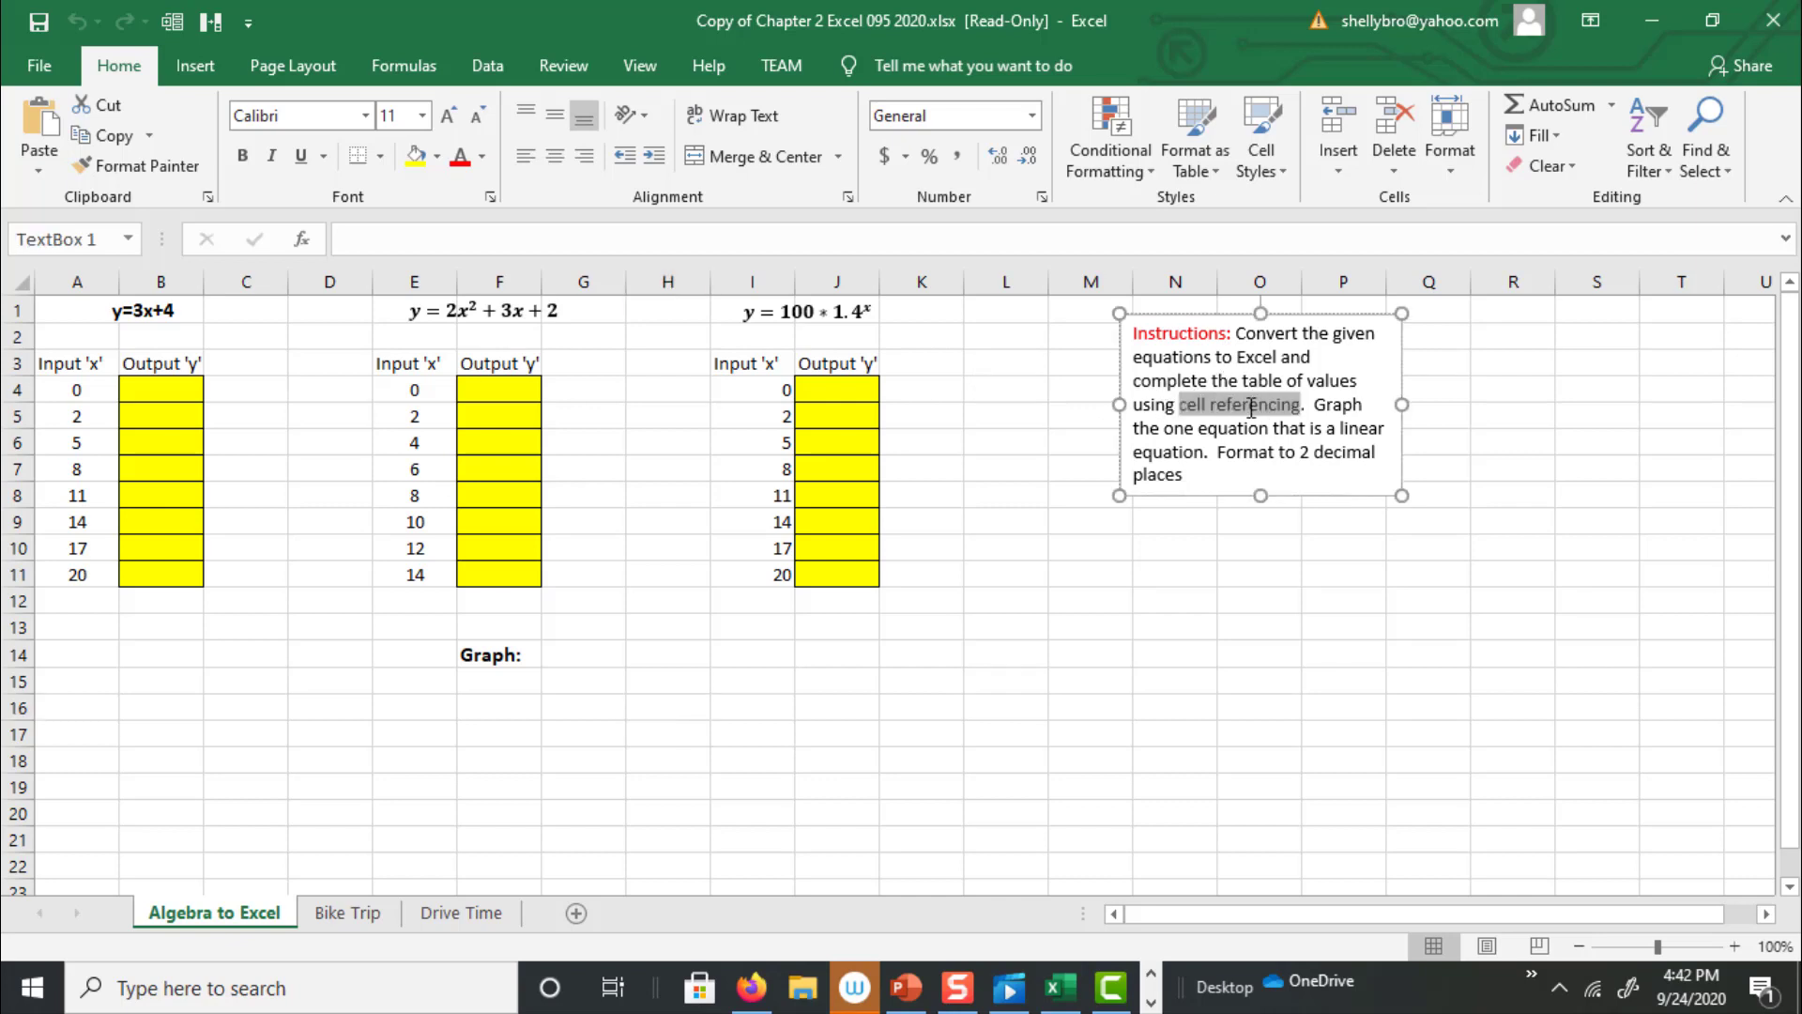
click(1195, 540)
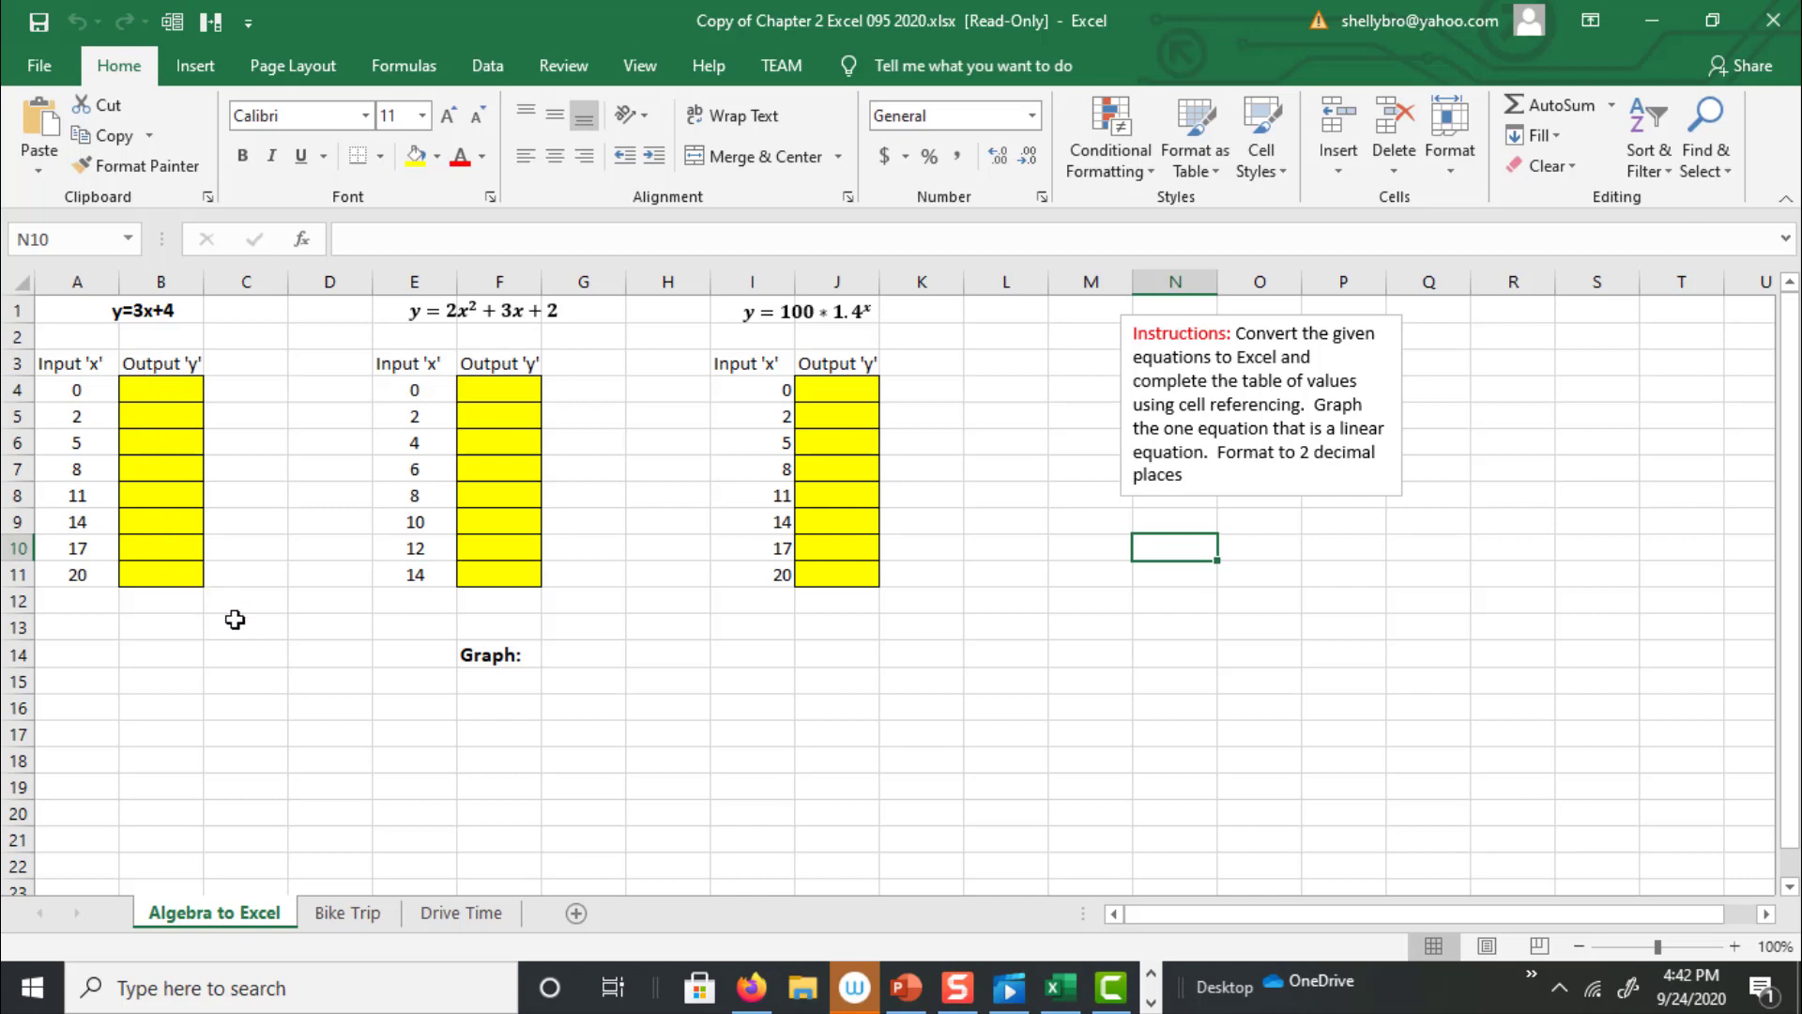
- Enter 4 as a plain number in B4, the first output of the y=3x+4 table
click(161, 657)
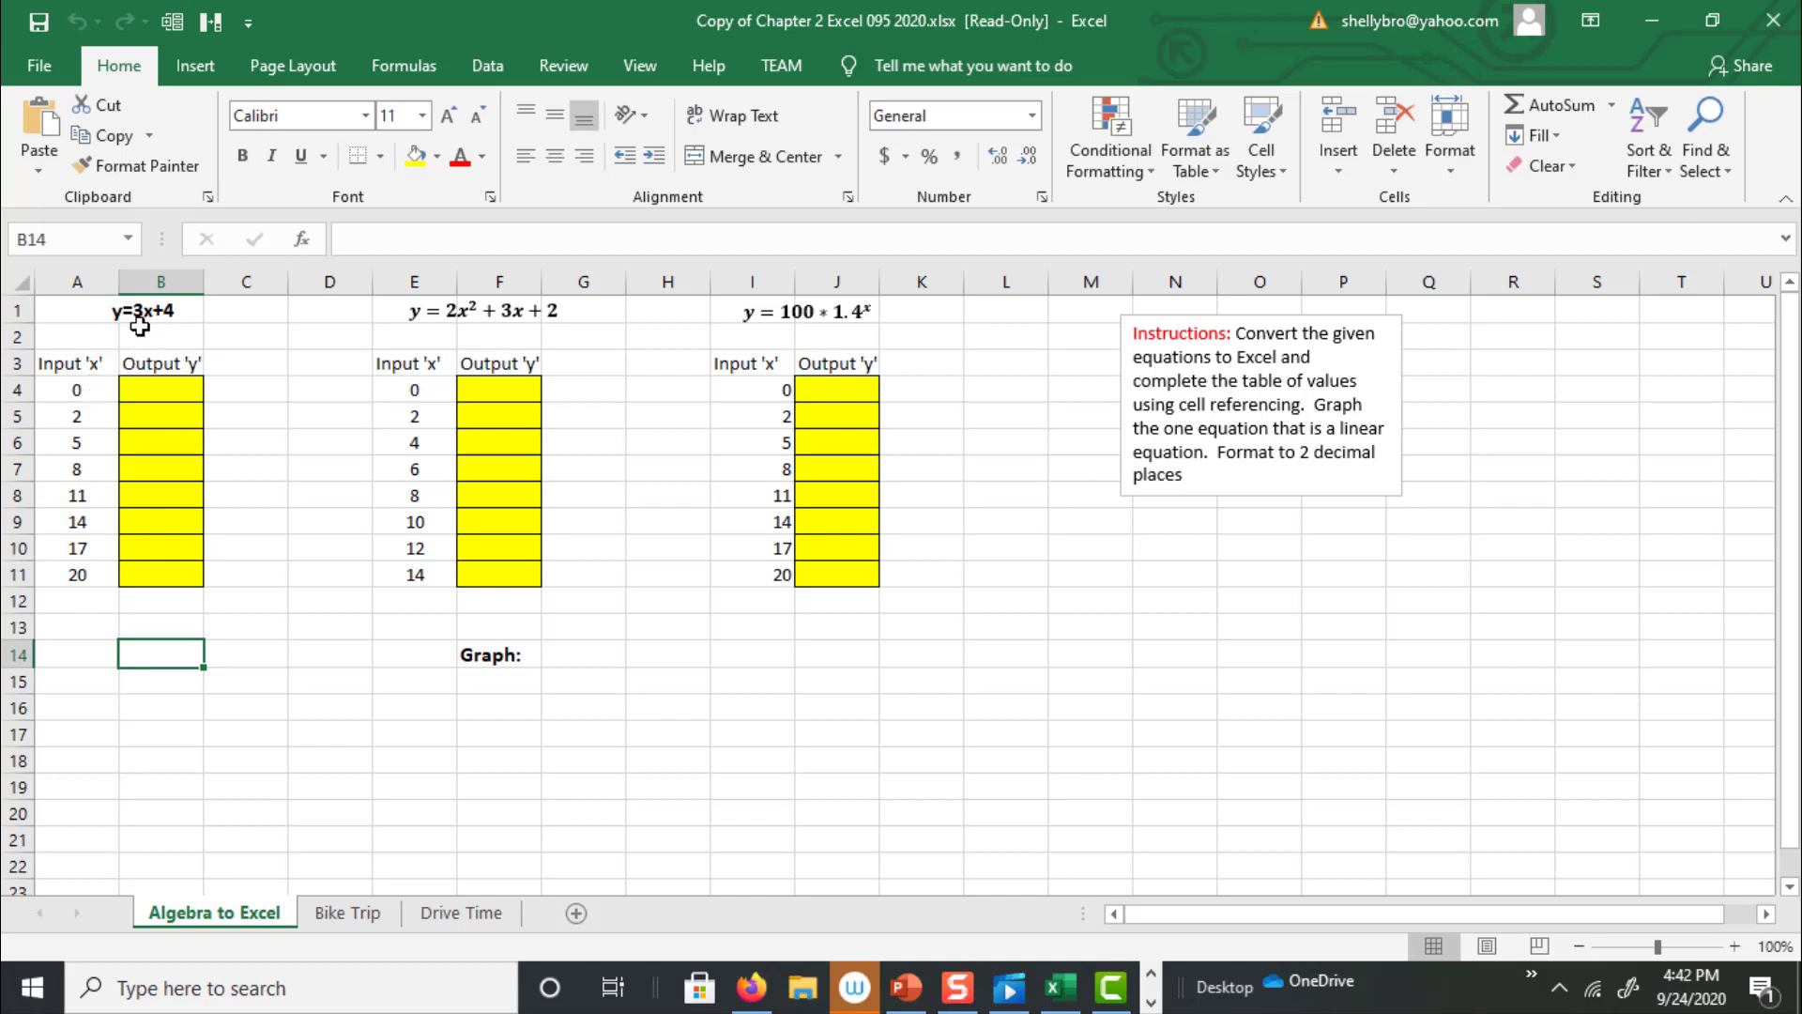
click(146, 392)
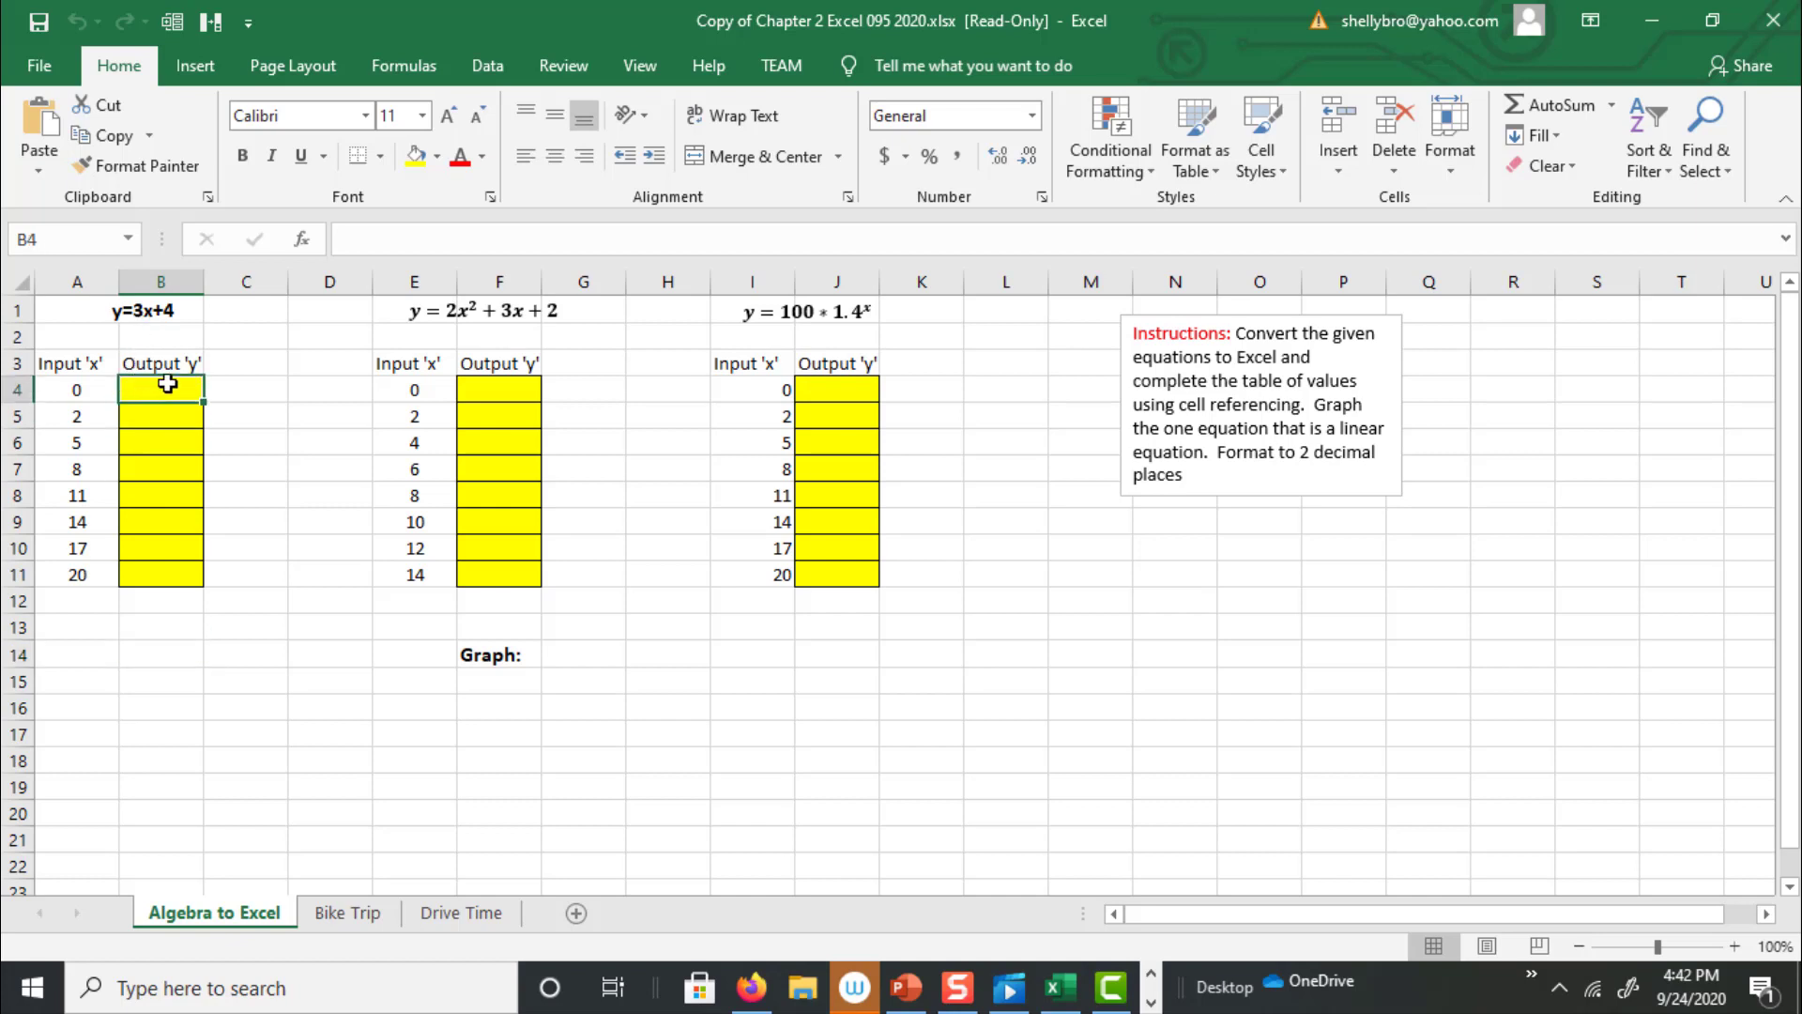
text(4)
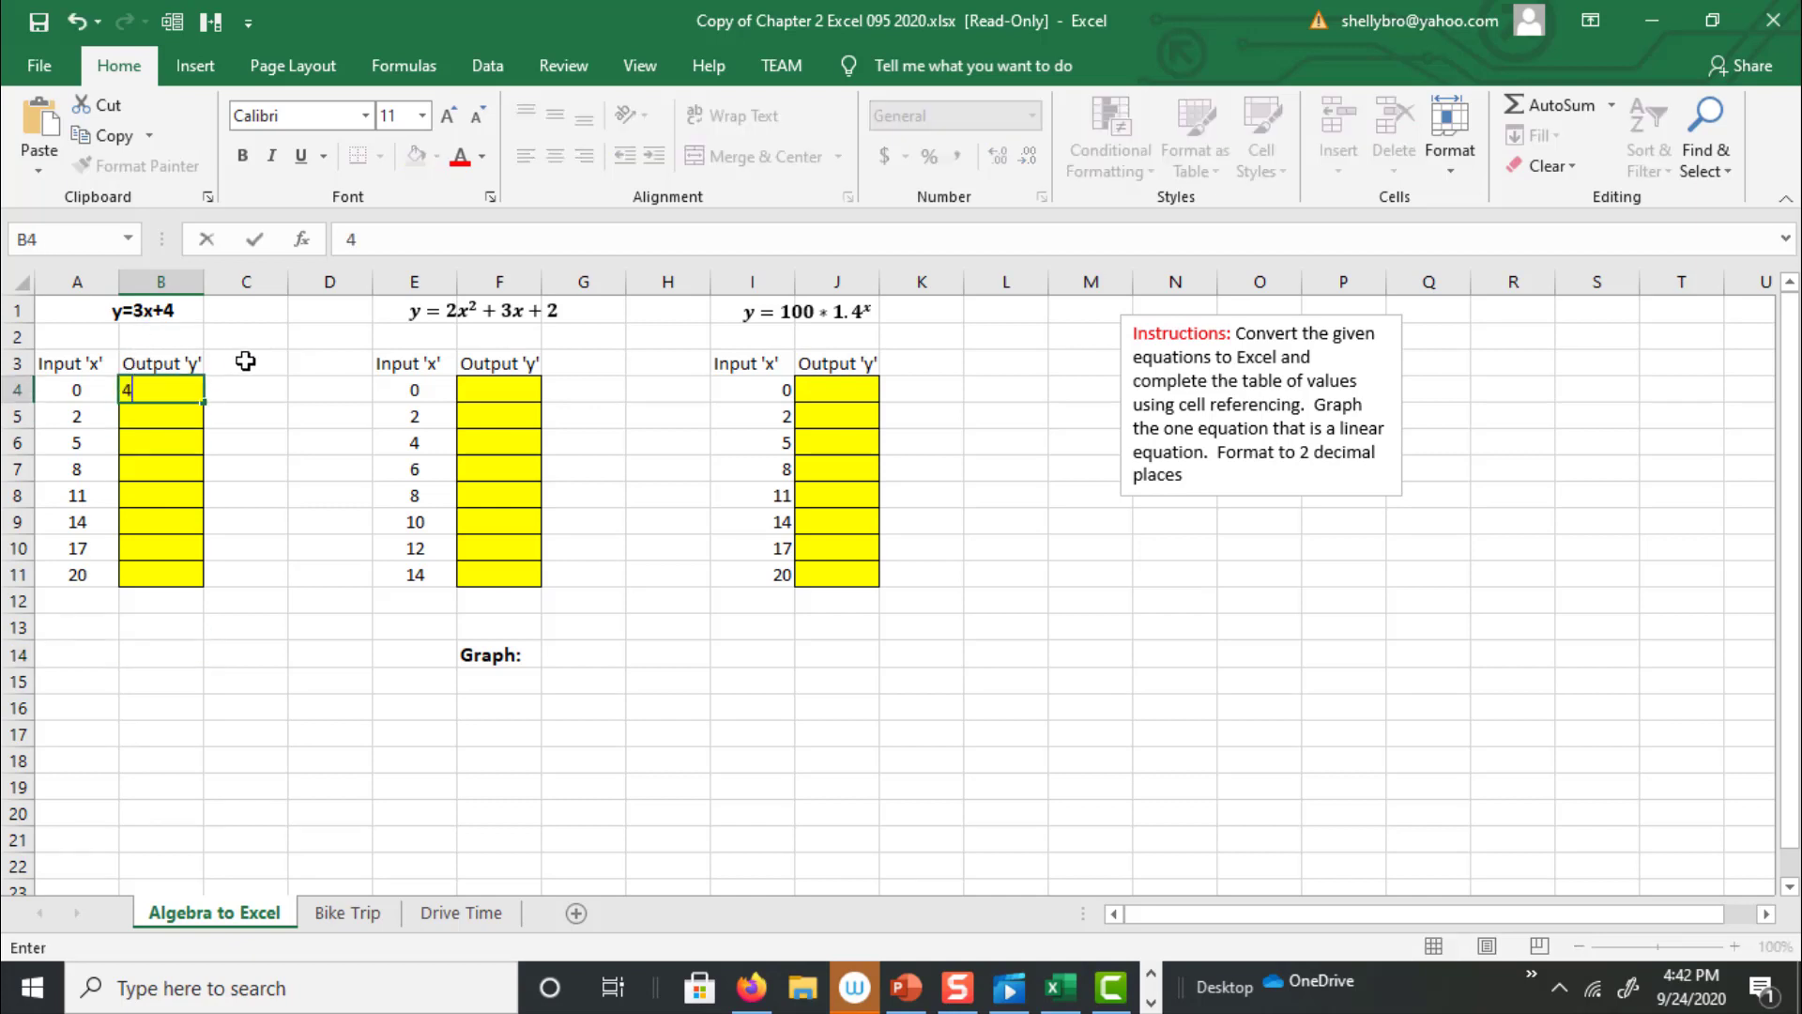
key(Return)
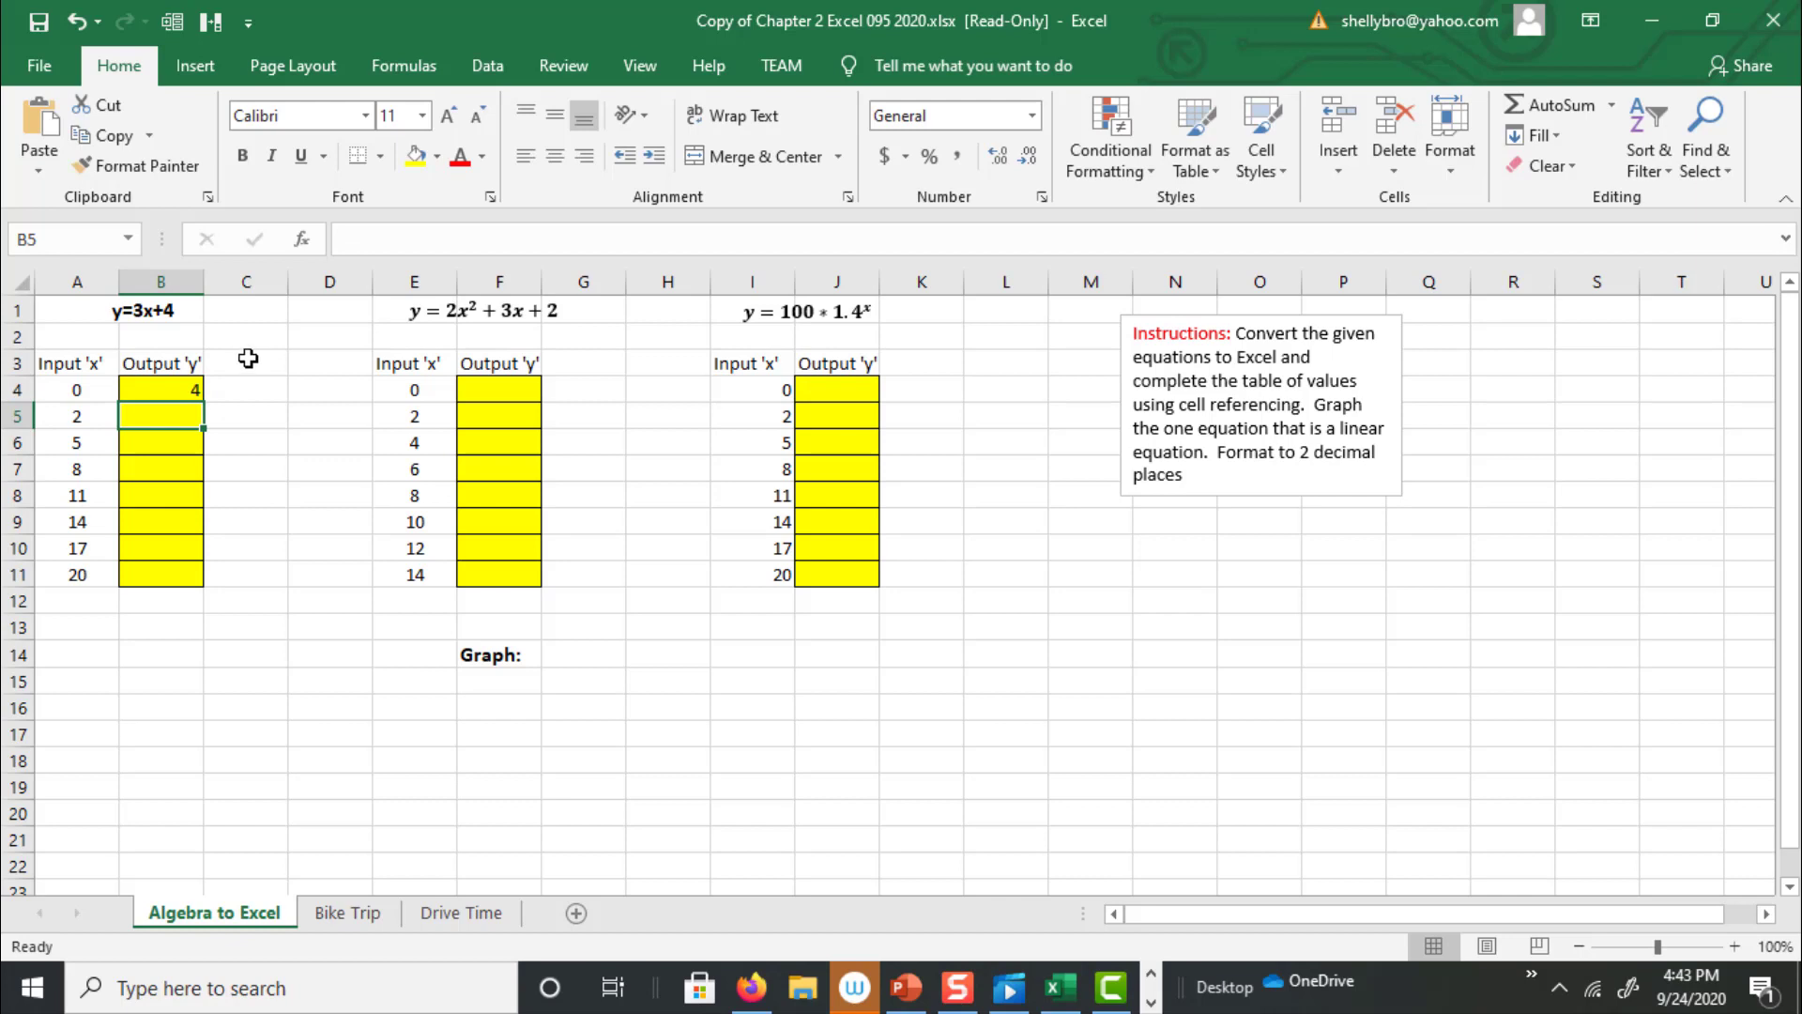
- Calculate the y=3x+4 output for an input of 2 in cell B14 with the formula =3*2+4
click(171, 654)
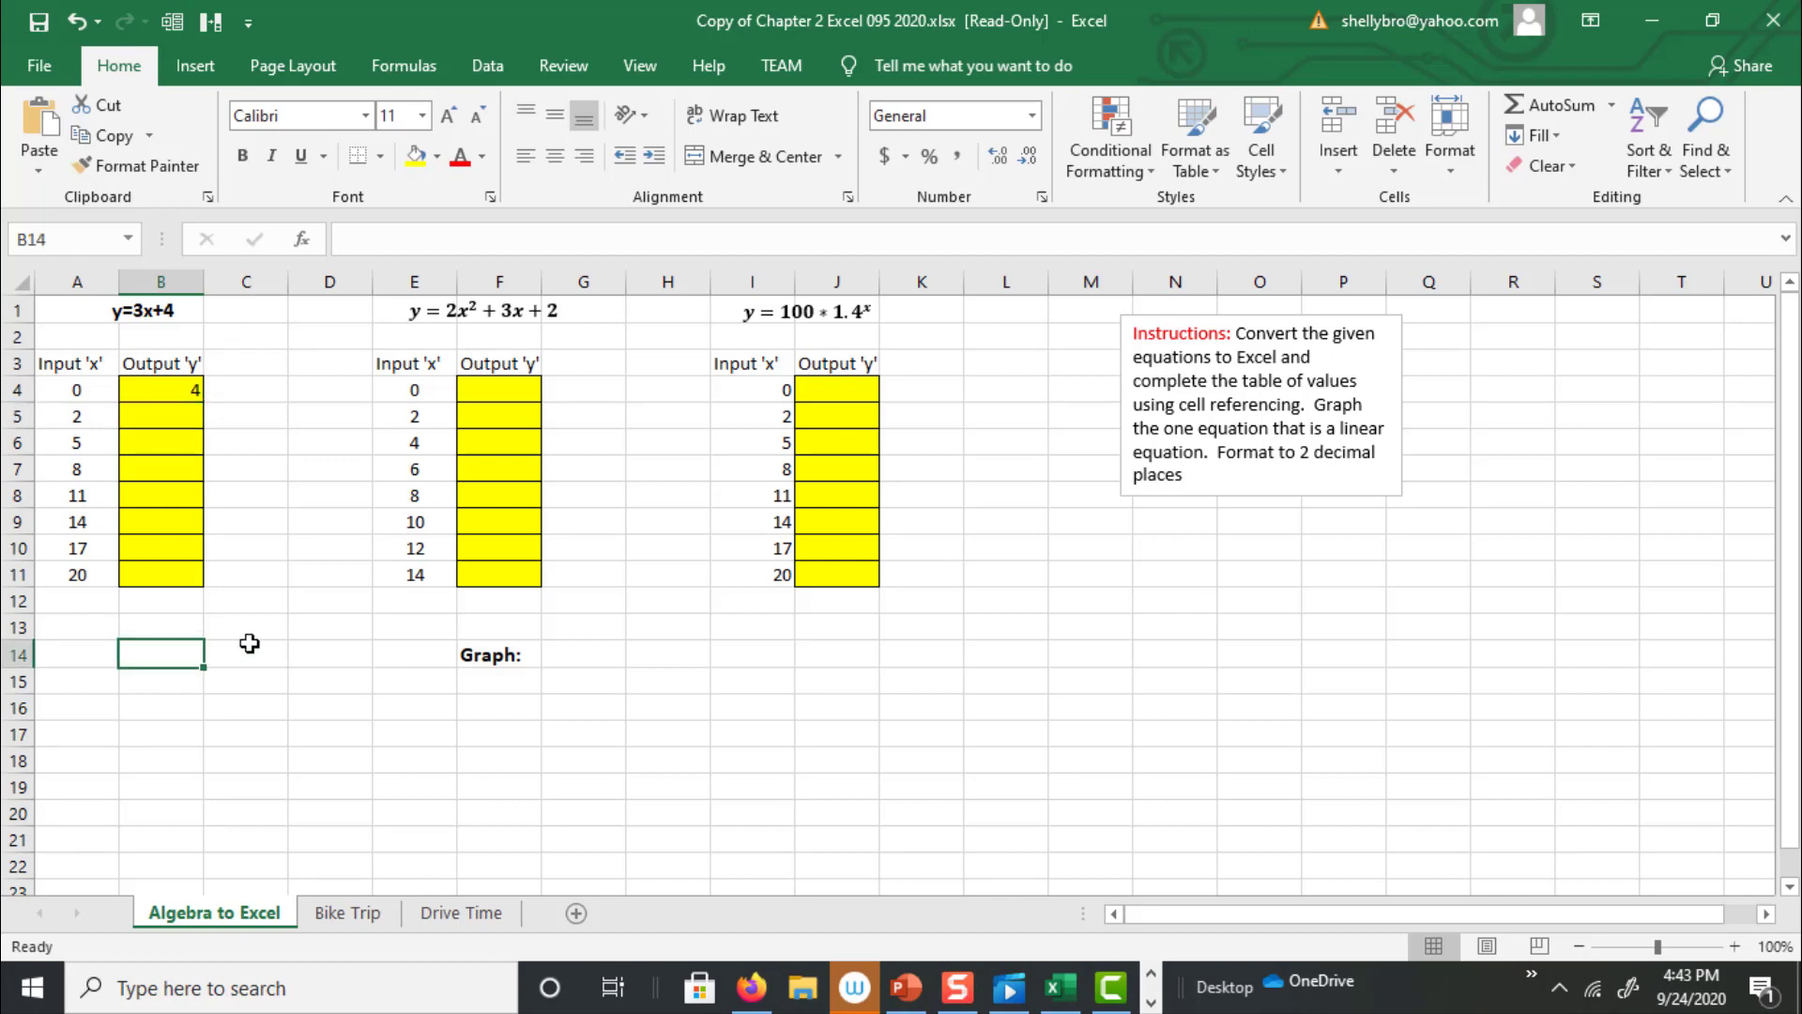
text(3*2)
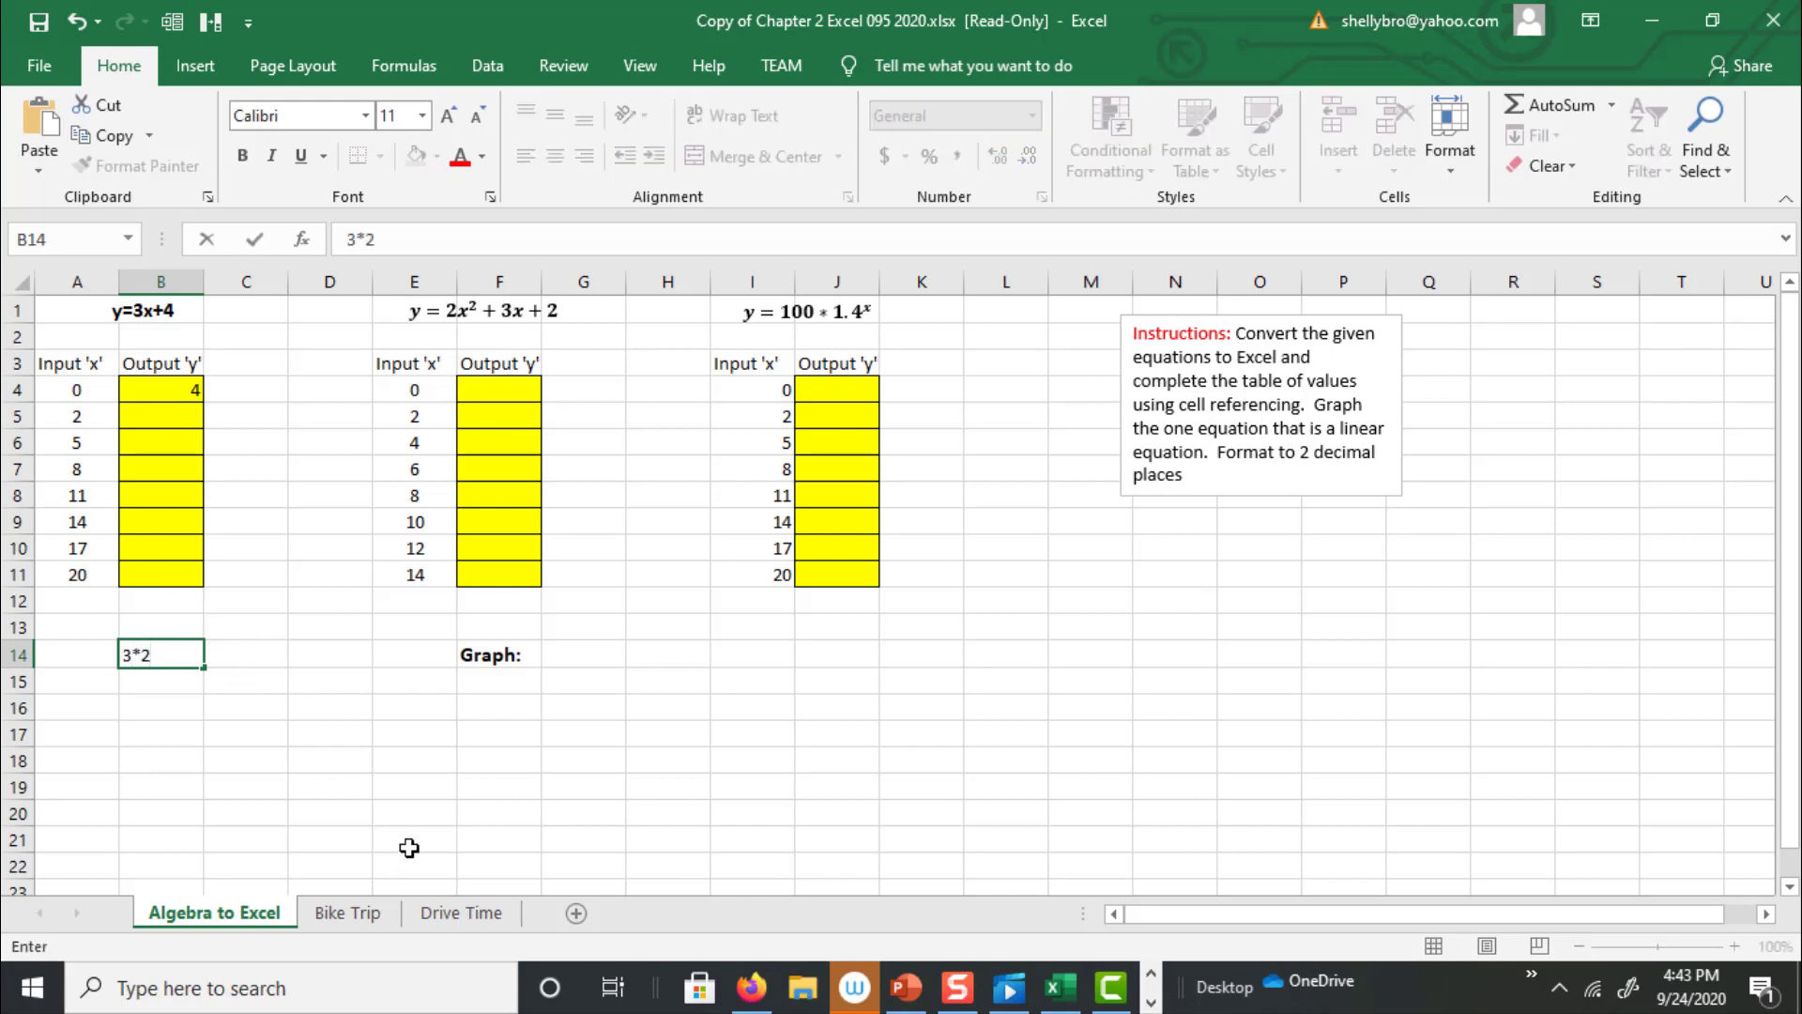
click(128, 654)
text(=)
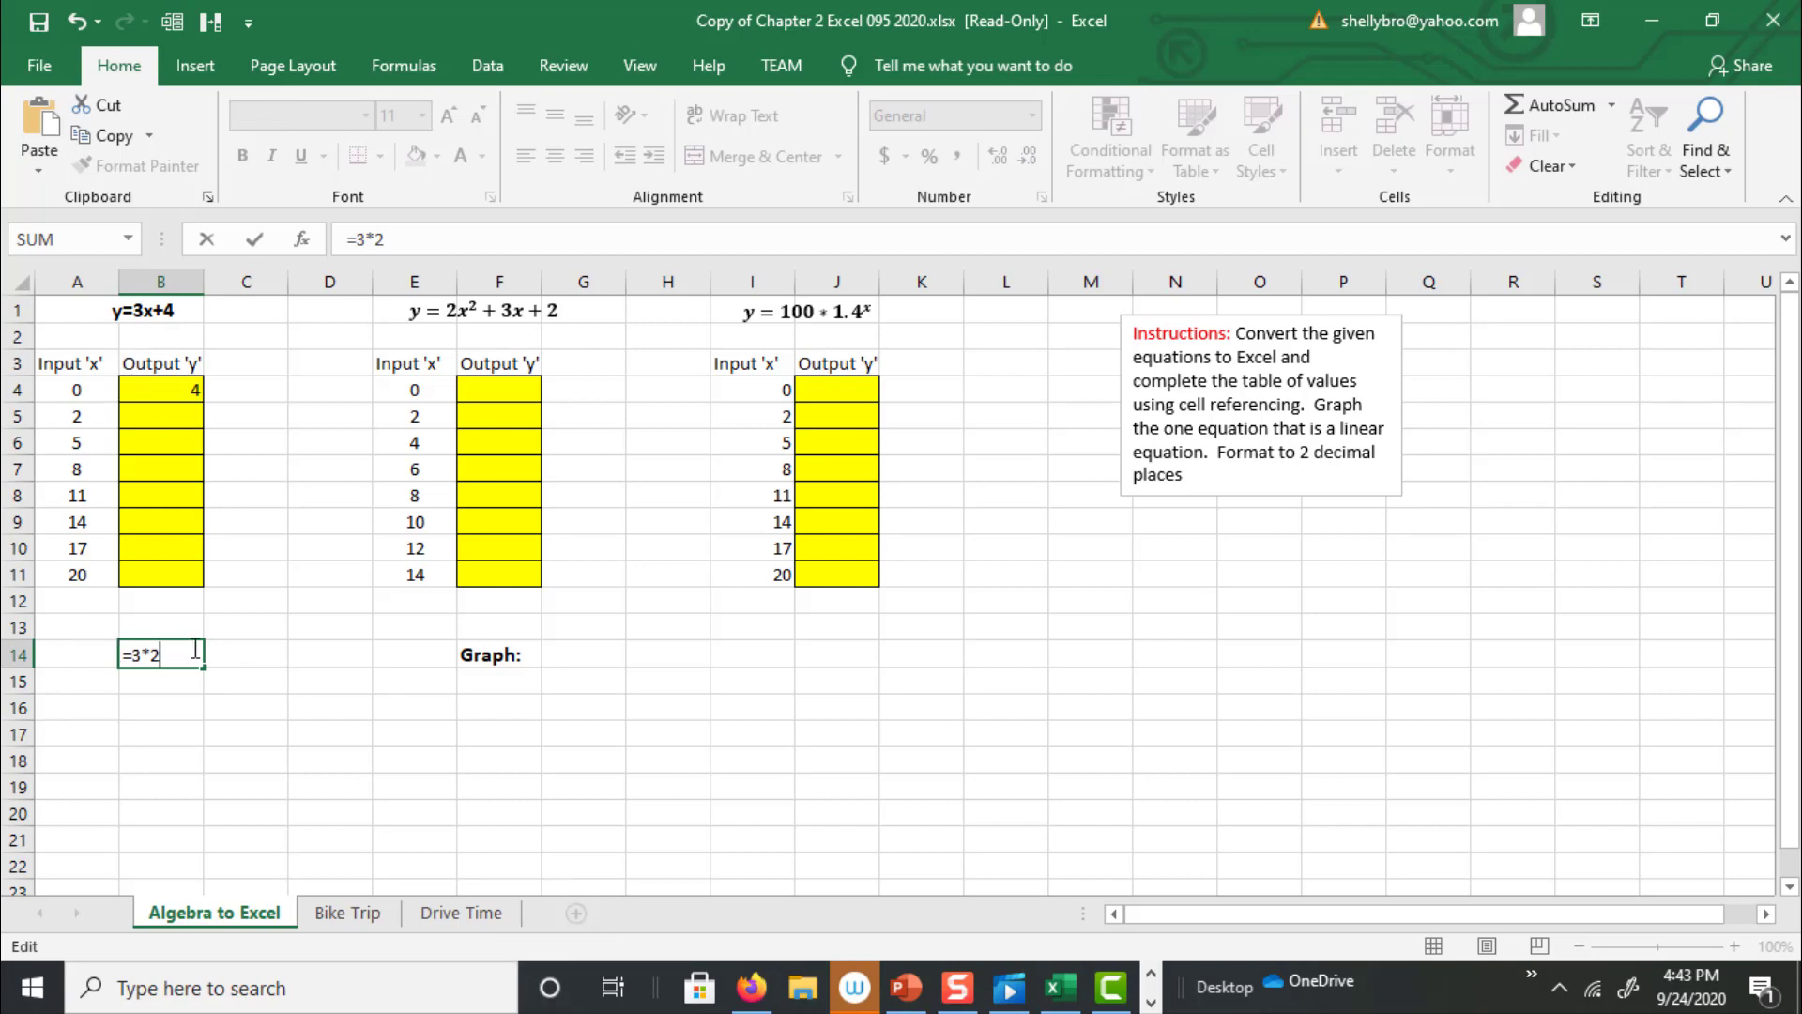
text(+4)
key(Return)
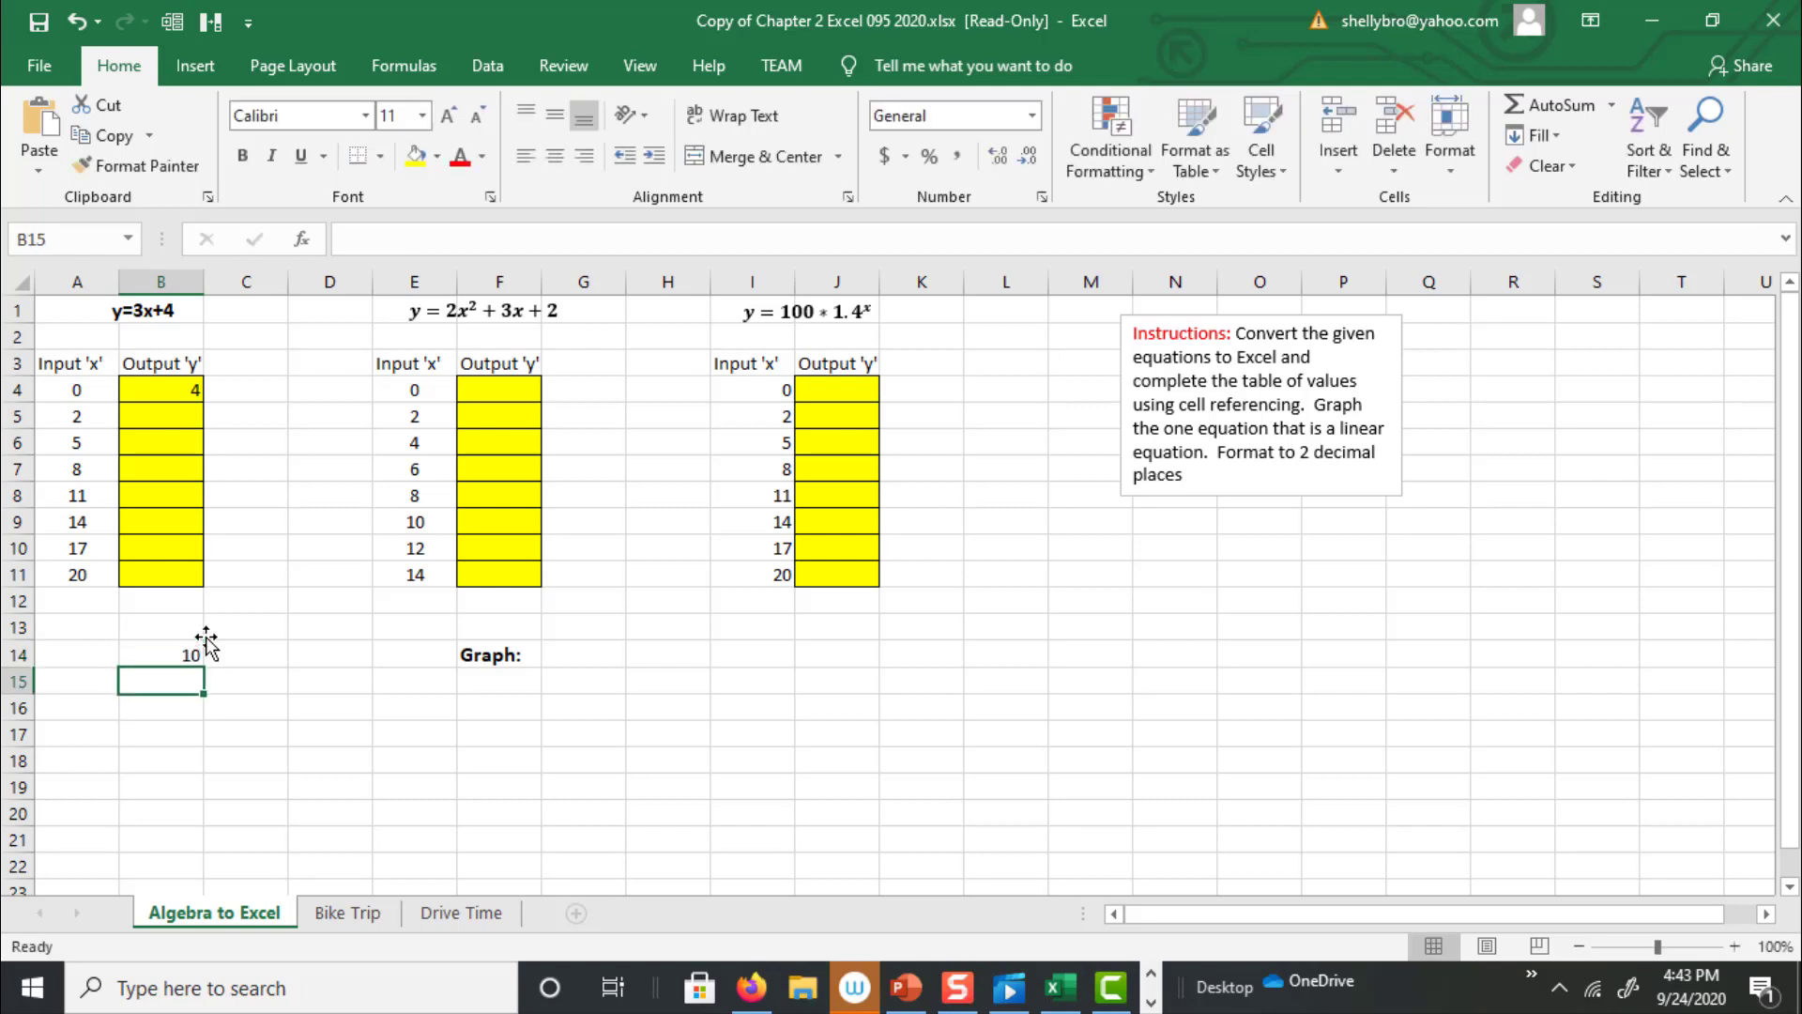
- Enter 10 as a plain number in B5, the output for input 2
click(162, 411)
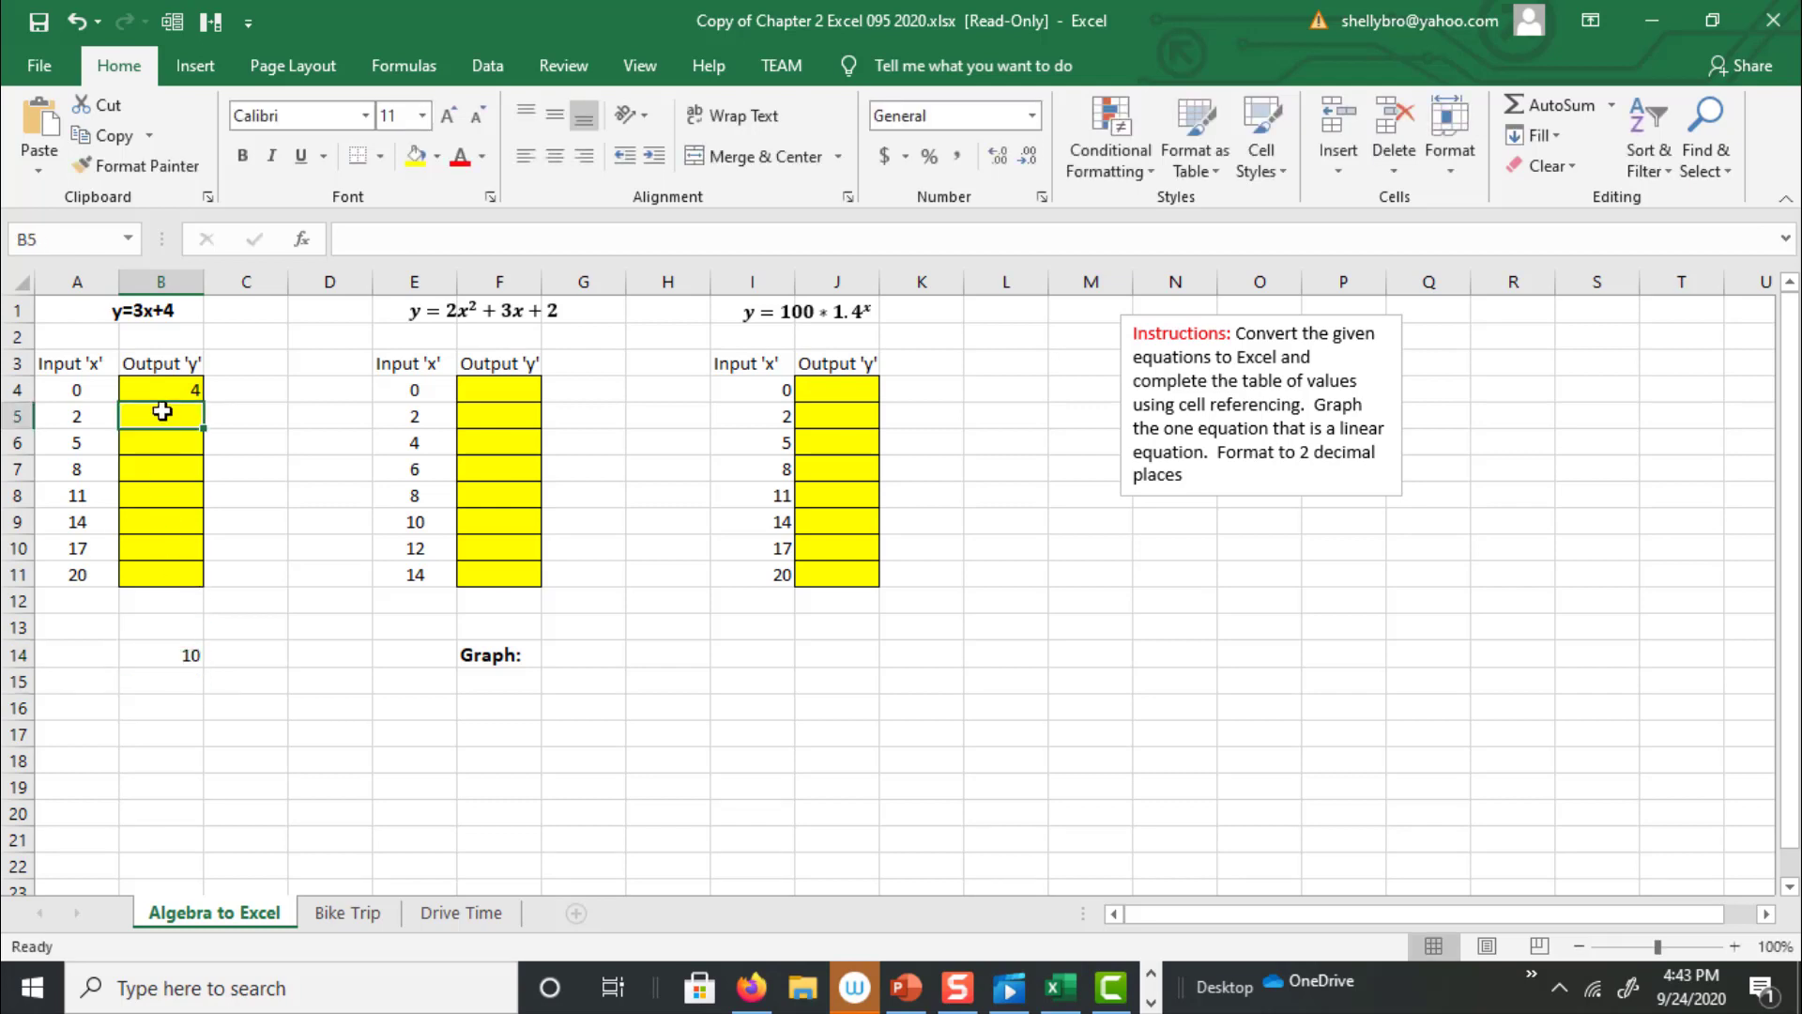
text(10)
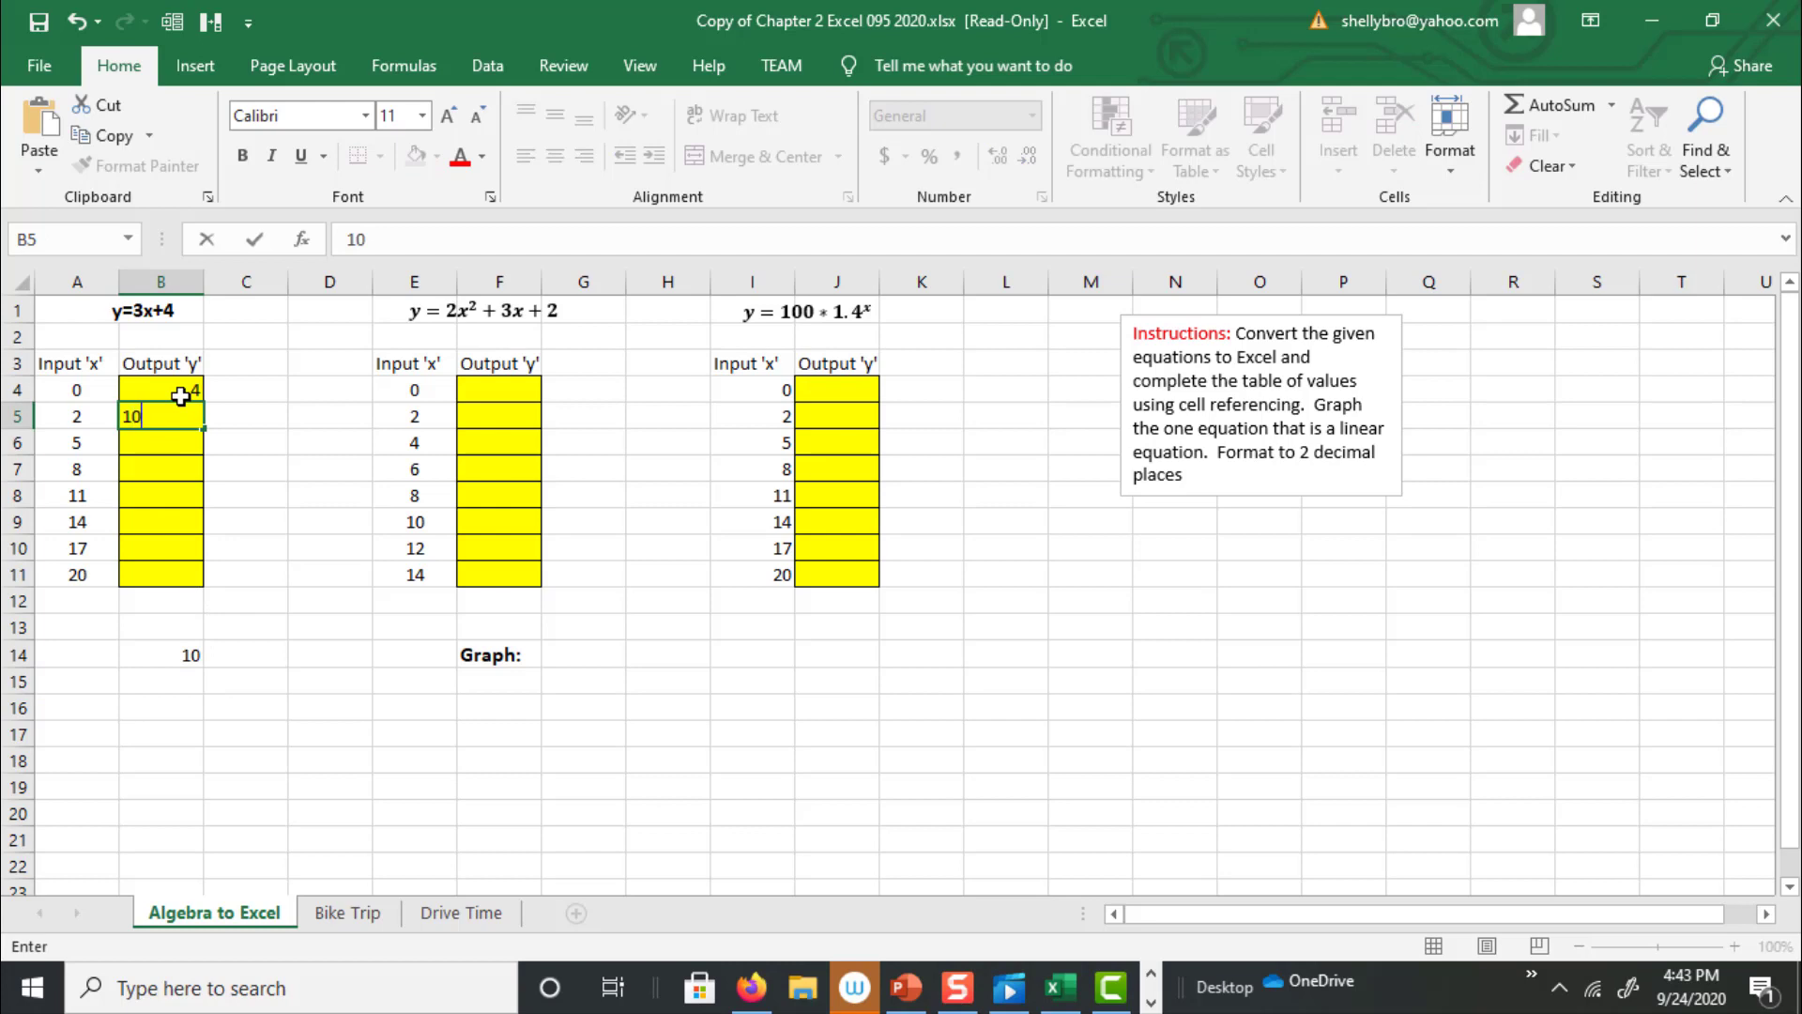
click(155, 445)
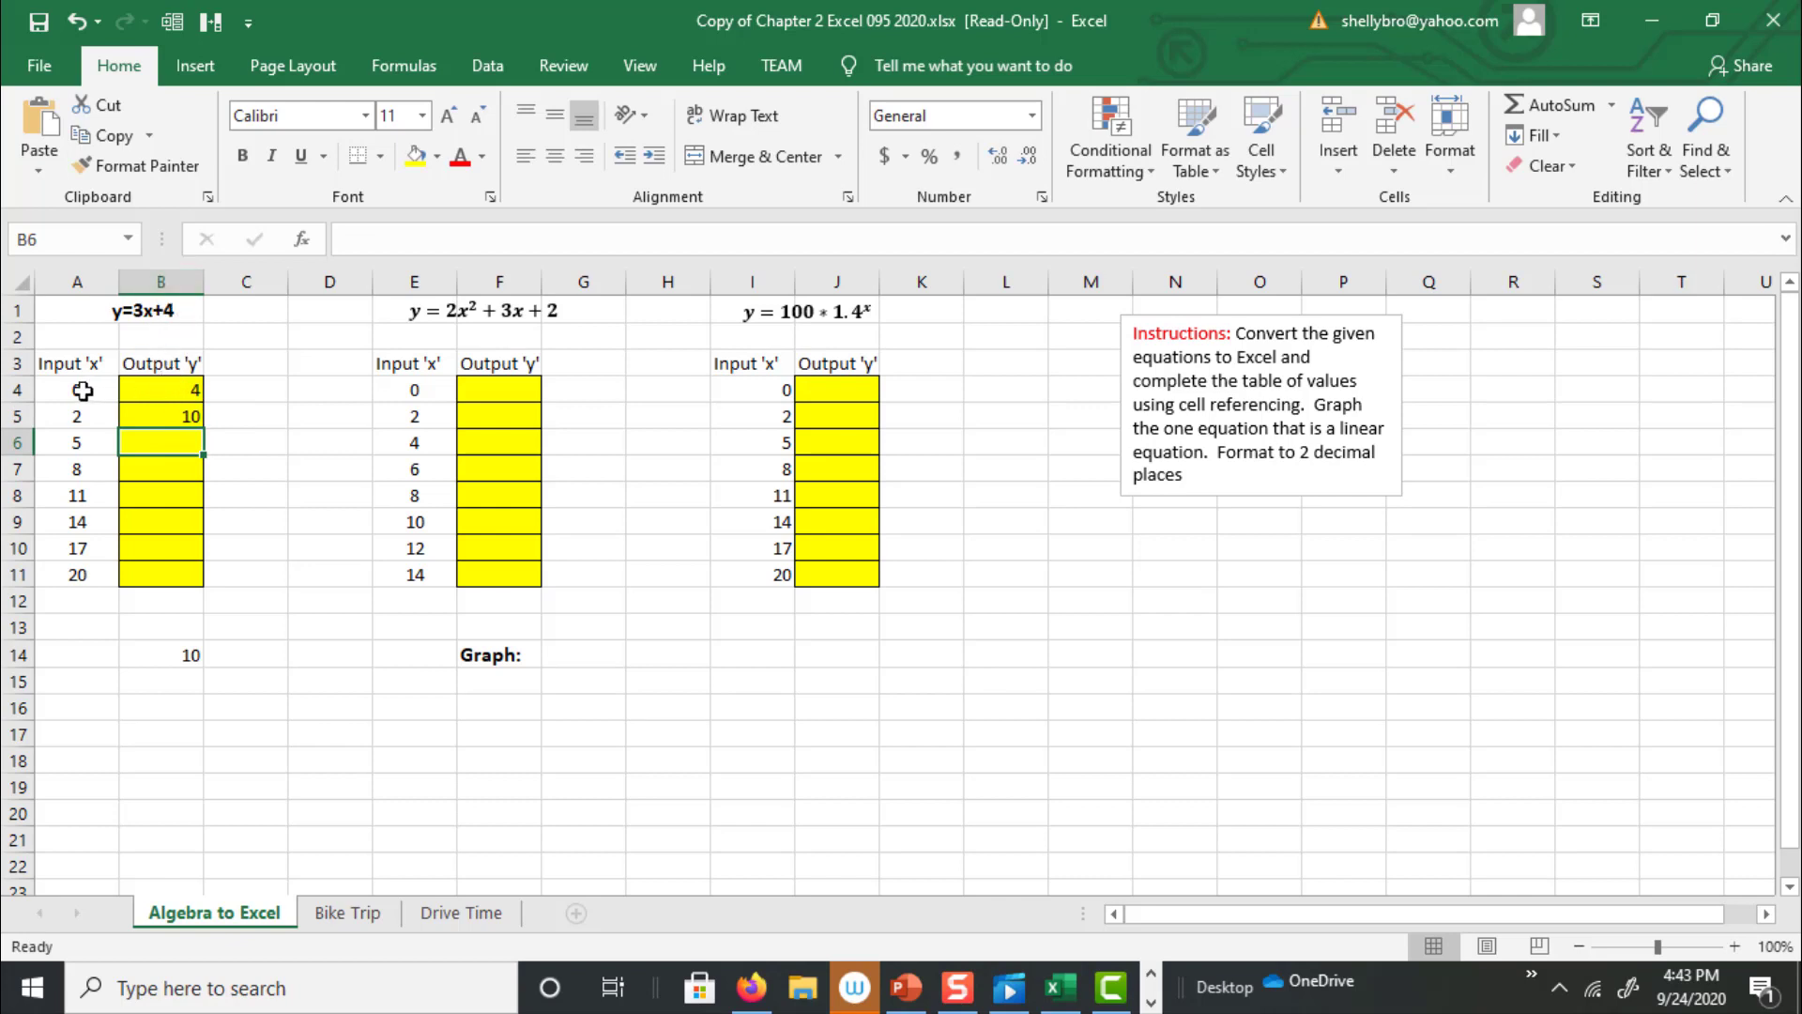
- Clear the output cells B4:B11 and the scratch calculation in B14
drag(155, 389, 153, 575)
key(Delete)
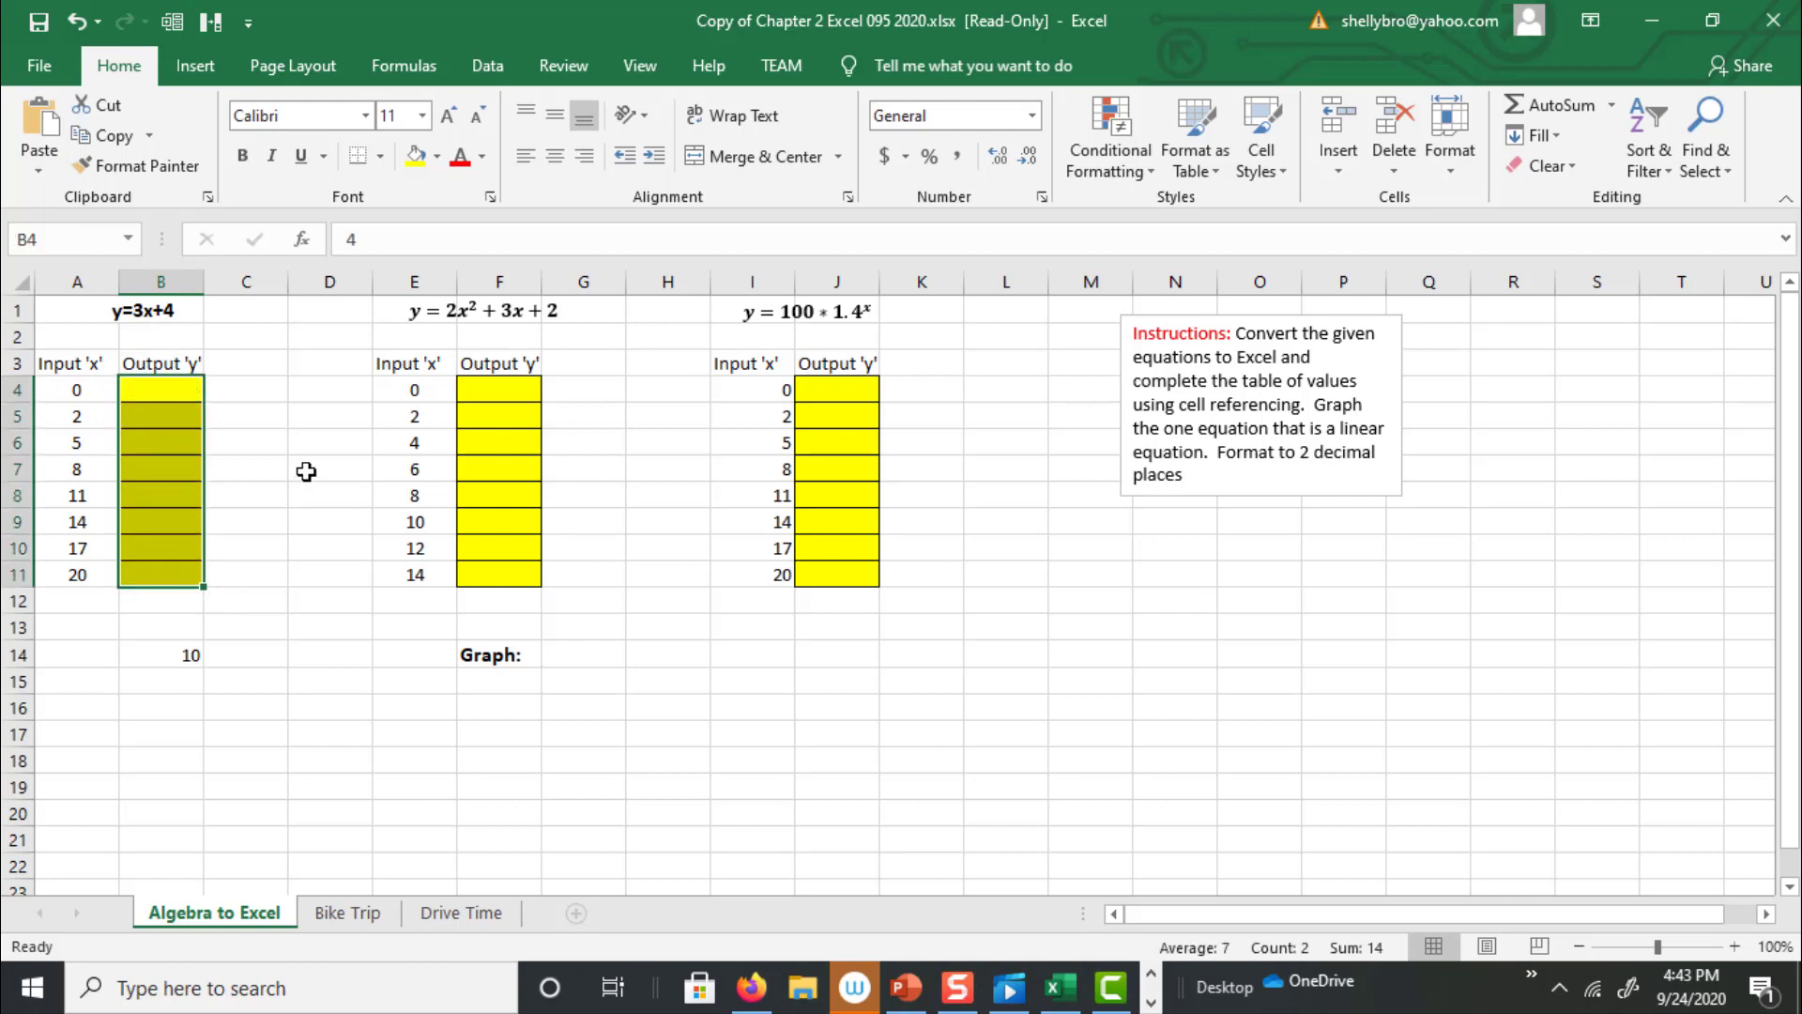
click(184, 657)
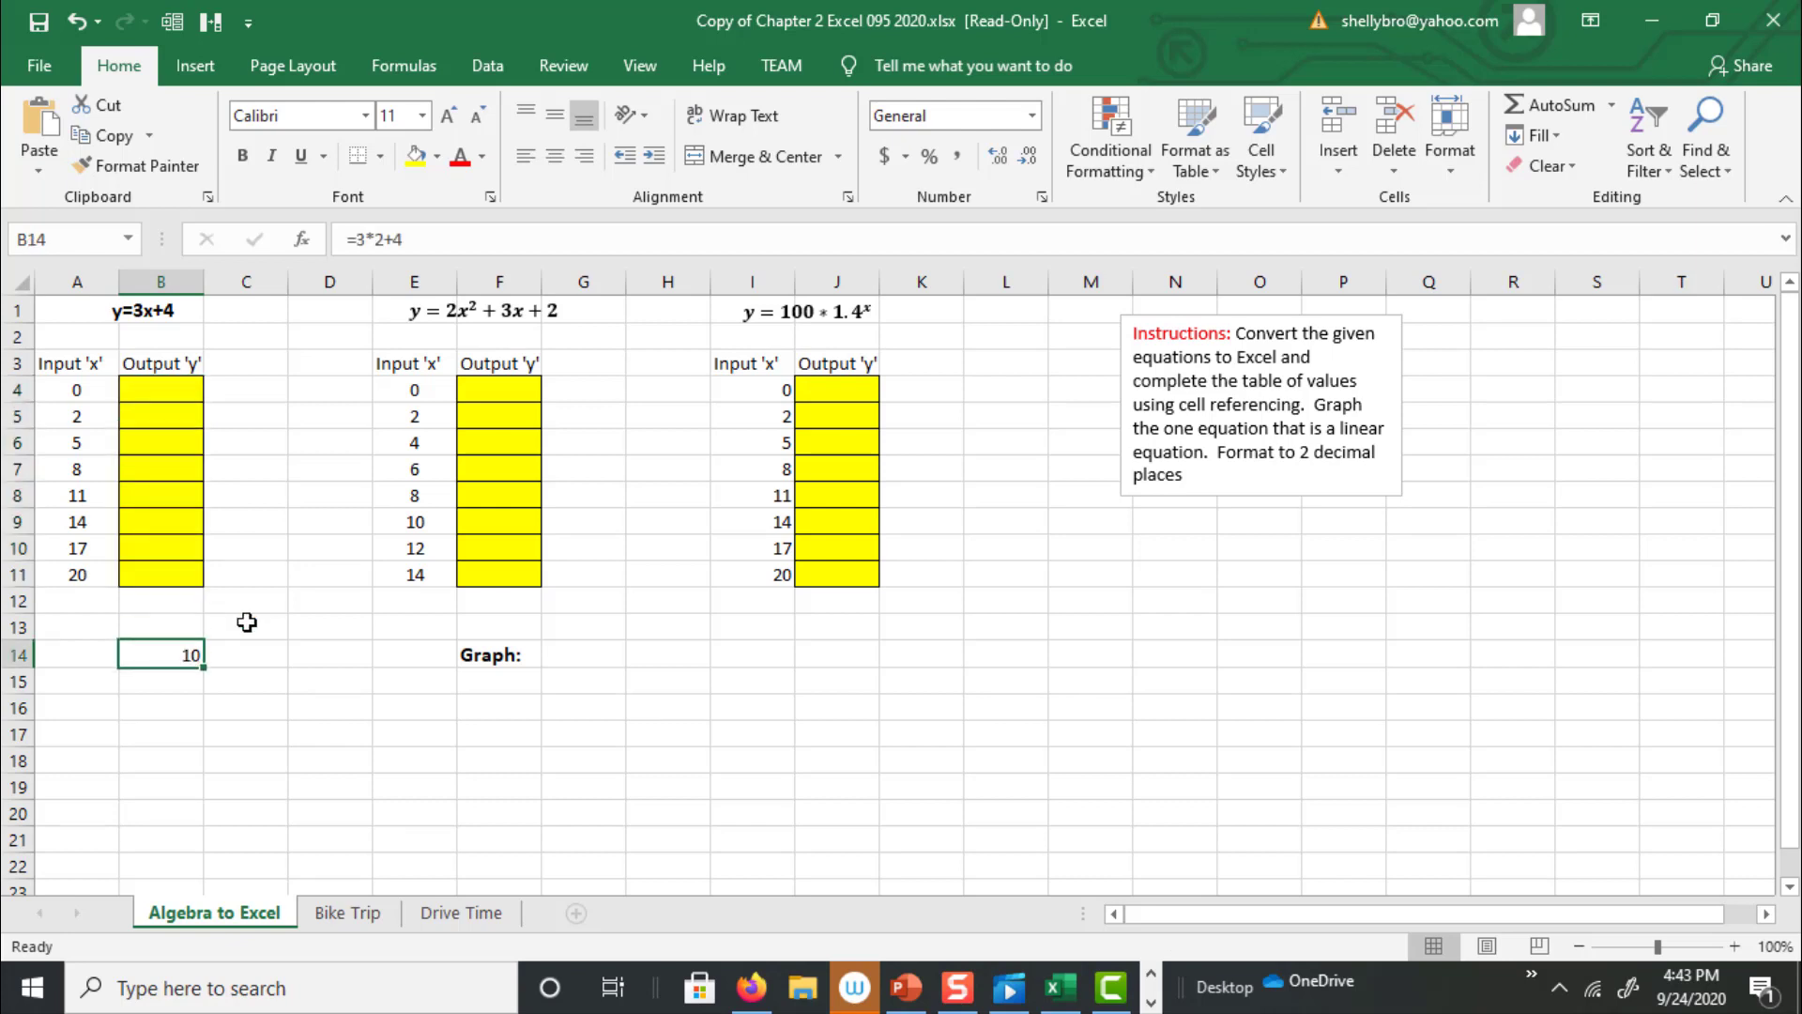
key(Delete)
- Enter the formula =3*A4+4 in cell B4 using a reference to the input cell
click(157, 396)
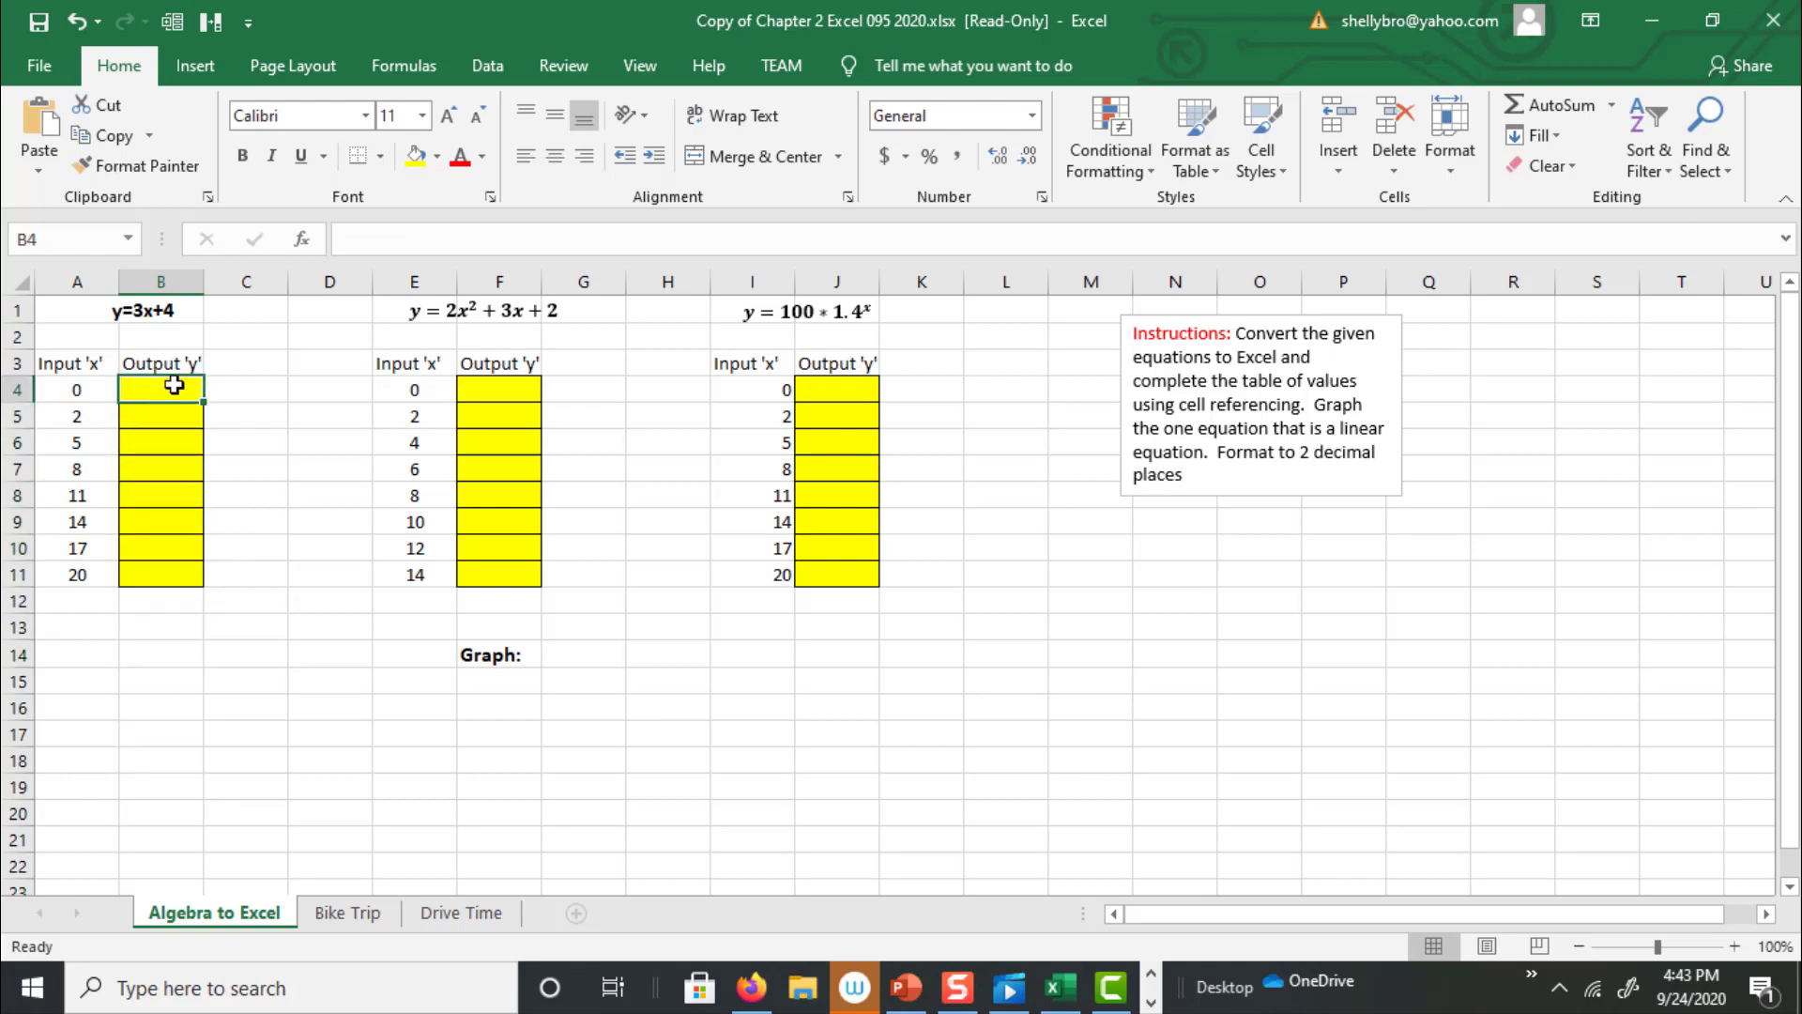
text(=)
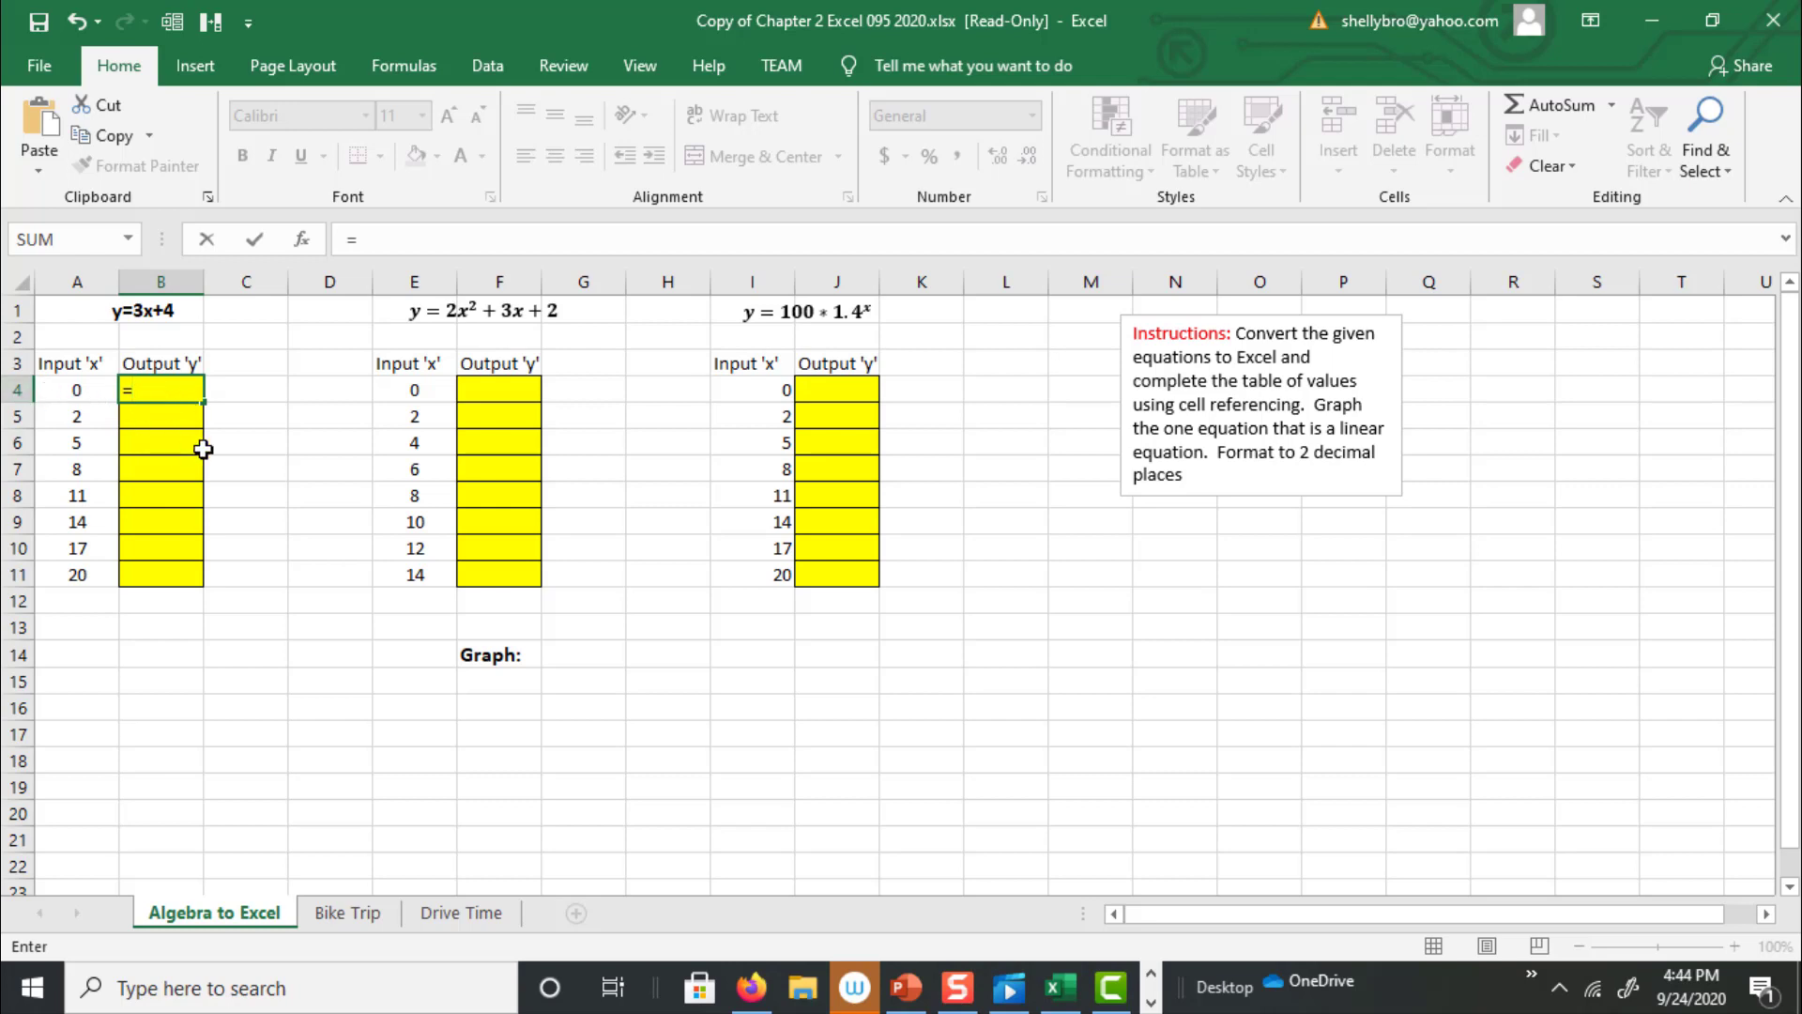
text(9)
click(69, 393)
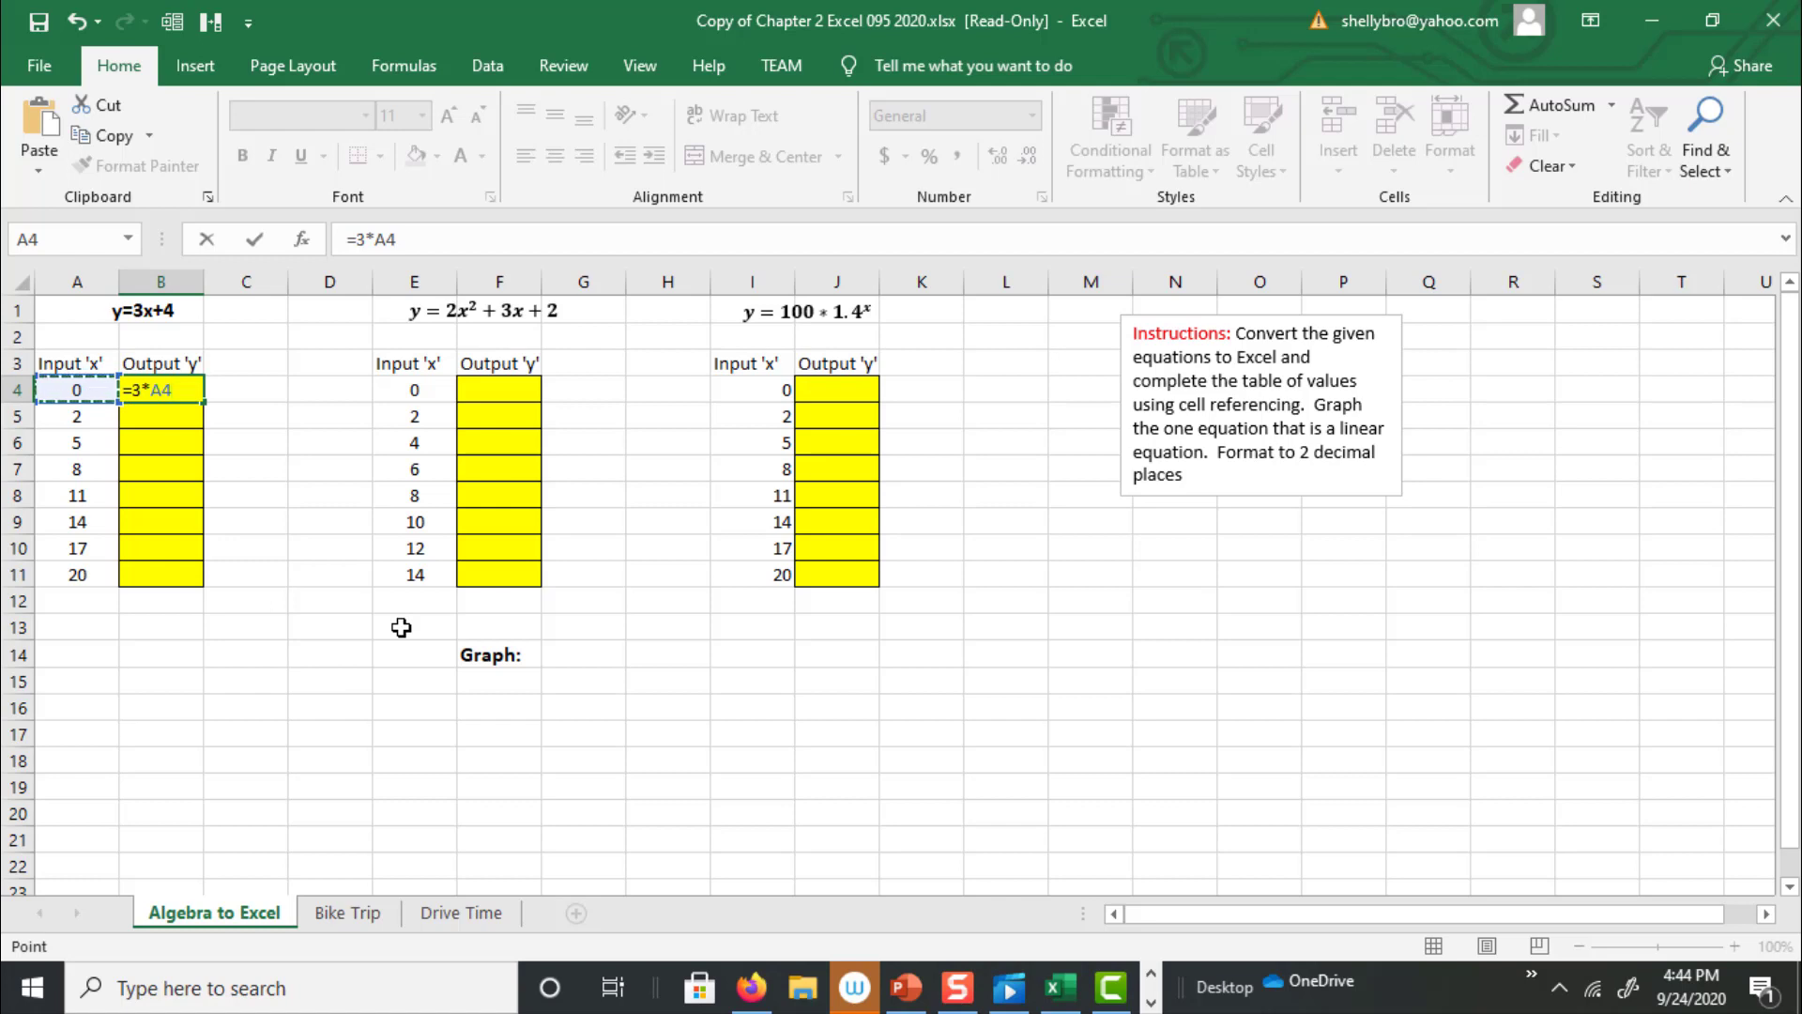
text(+4)
key(Return)
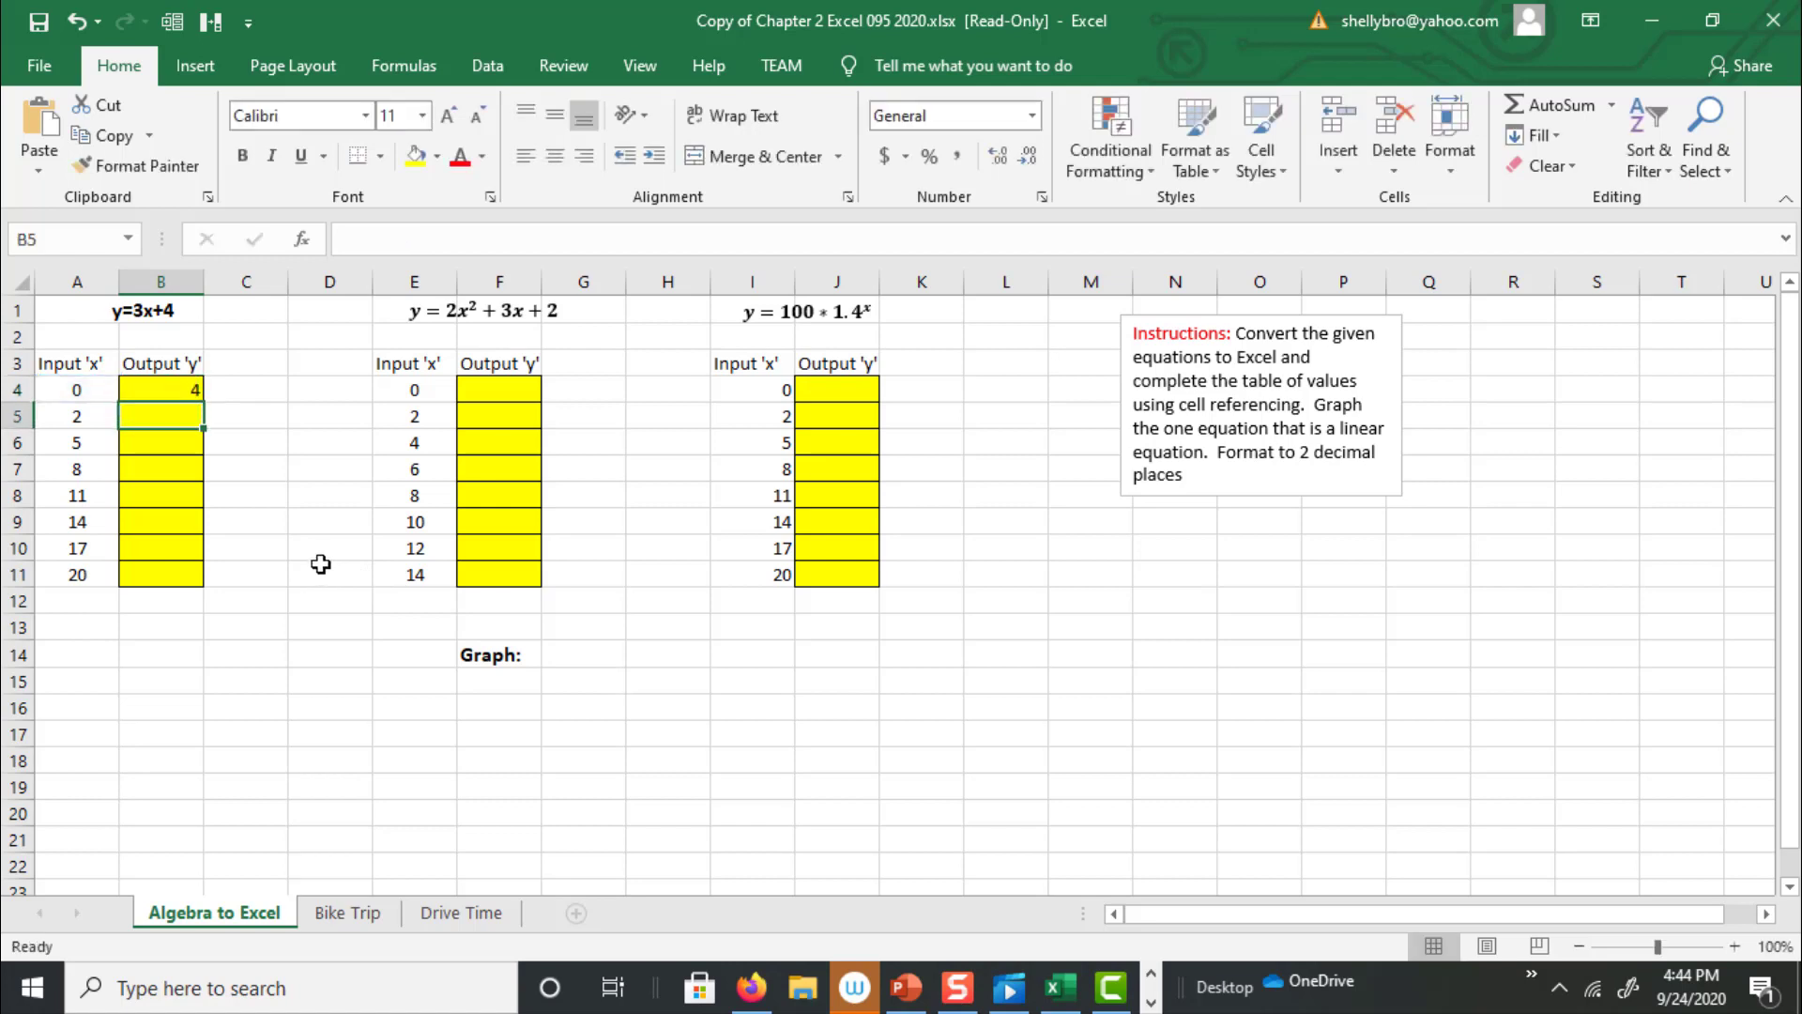
- Fill the B4 formula down through B11 to complete the y=3x+4 table
click(170, 391)
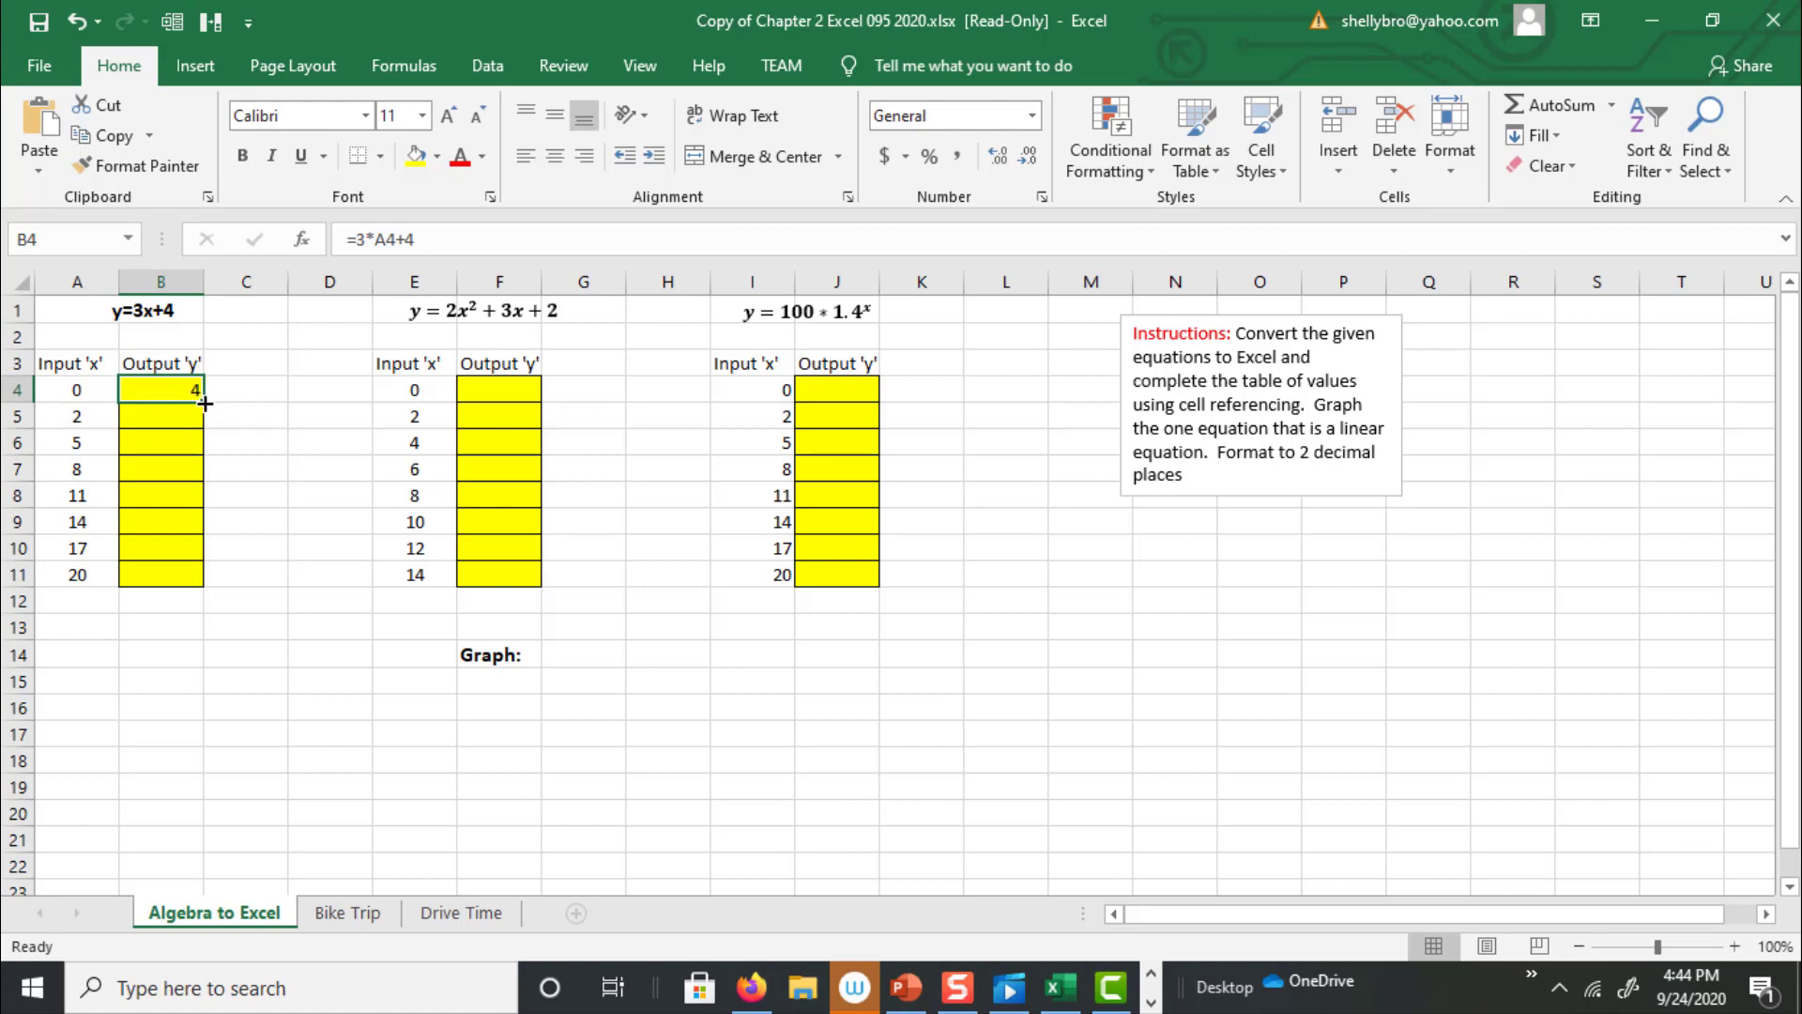
drag(205, 404, 212, 587)
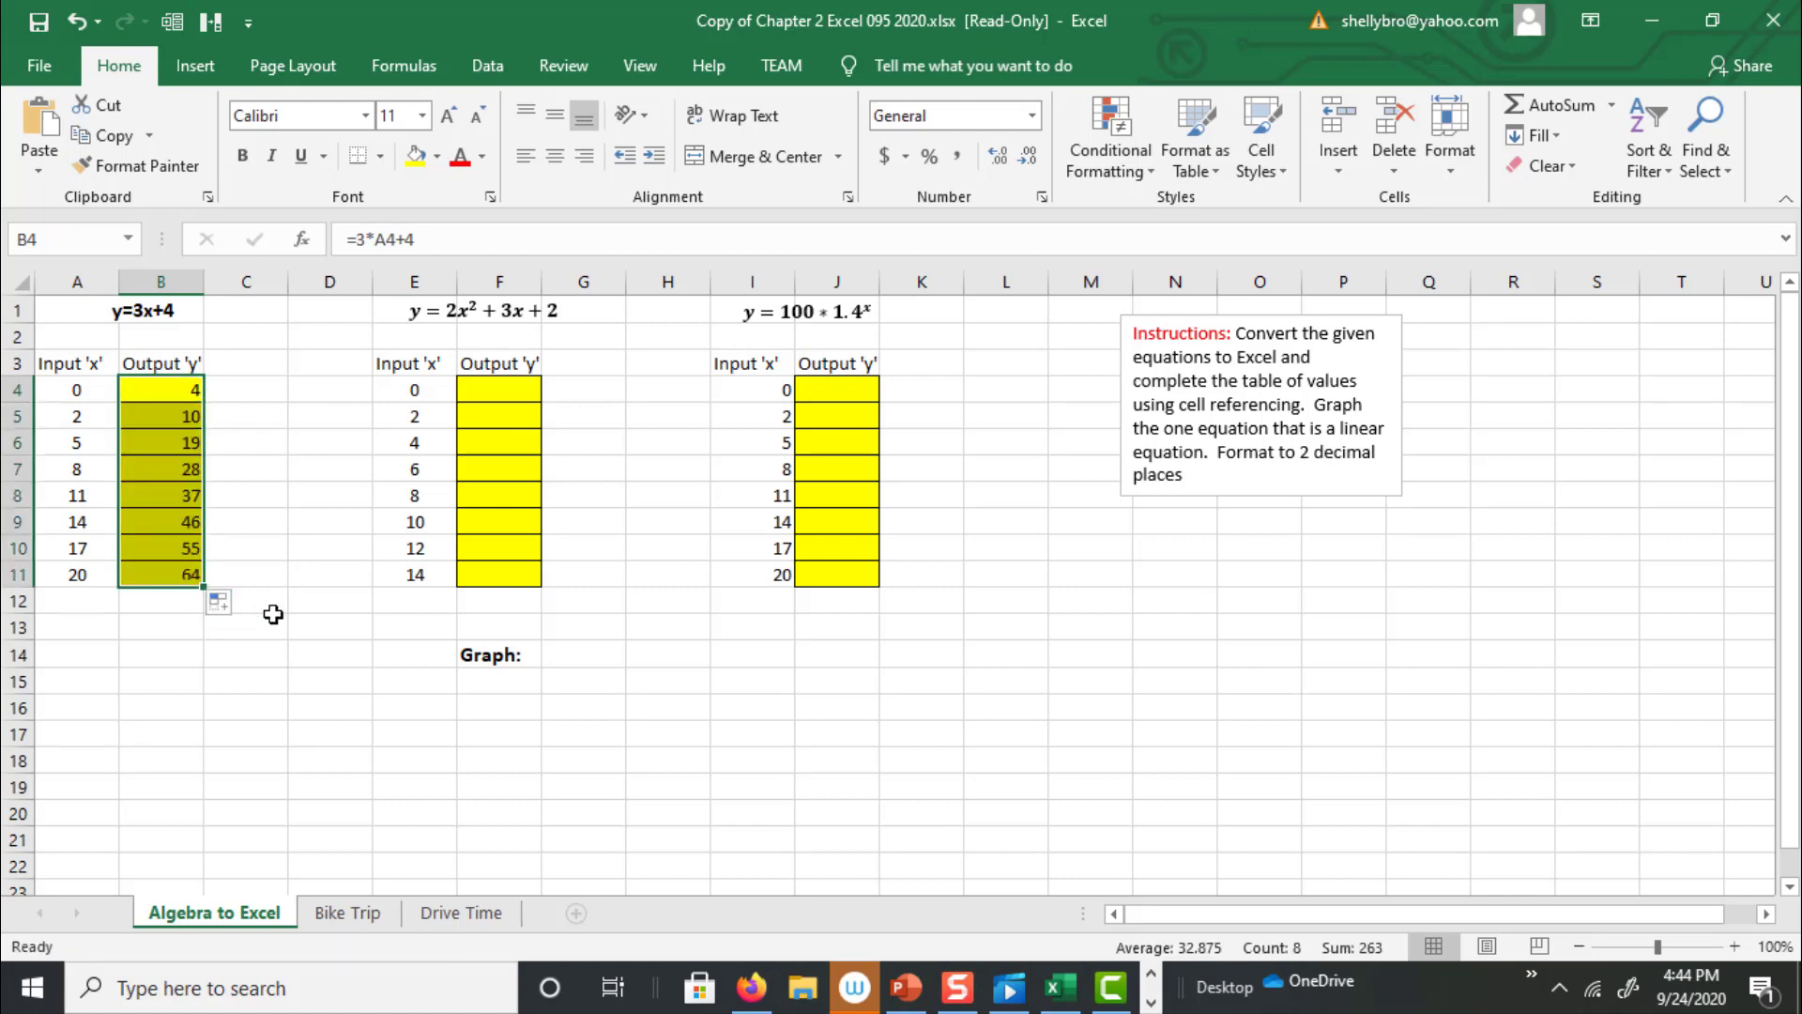
click(264, 484)
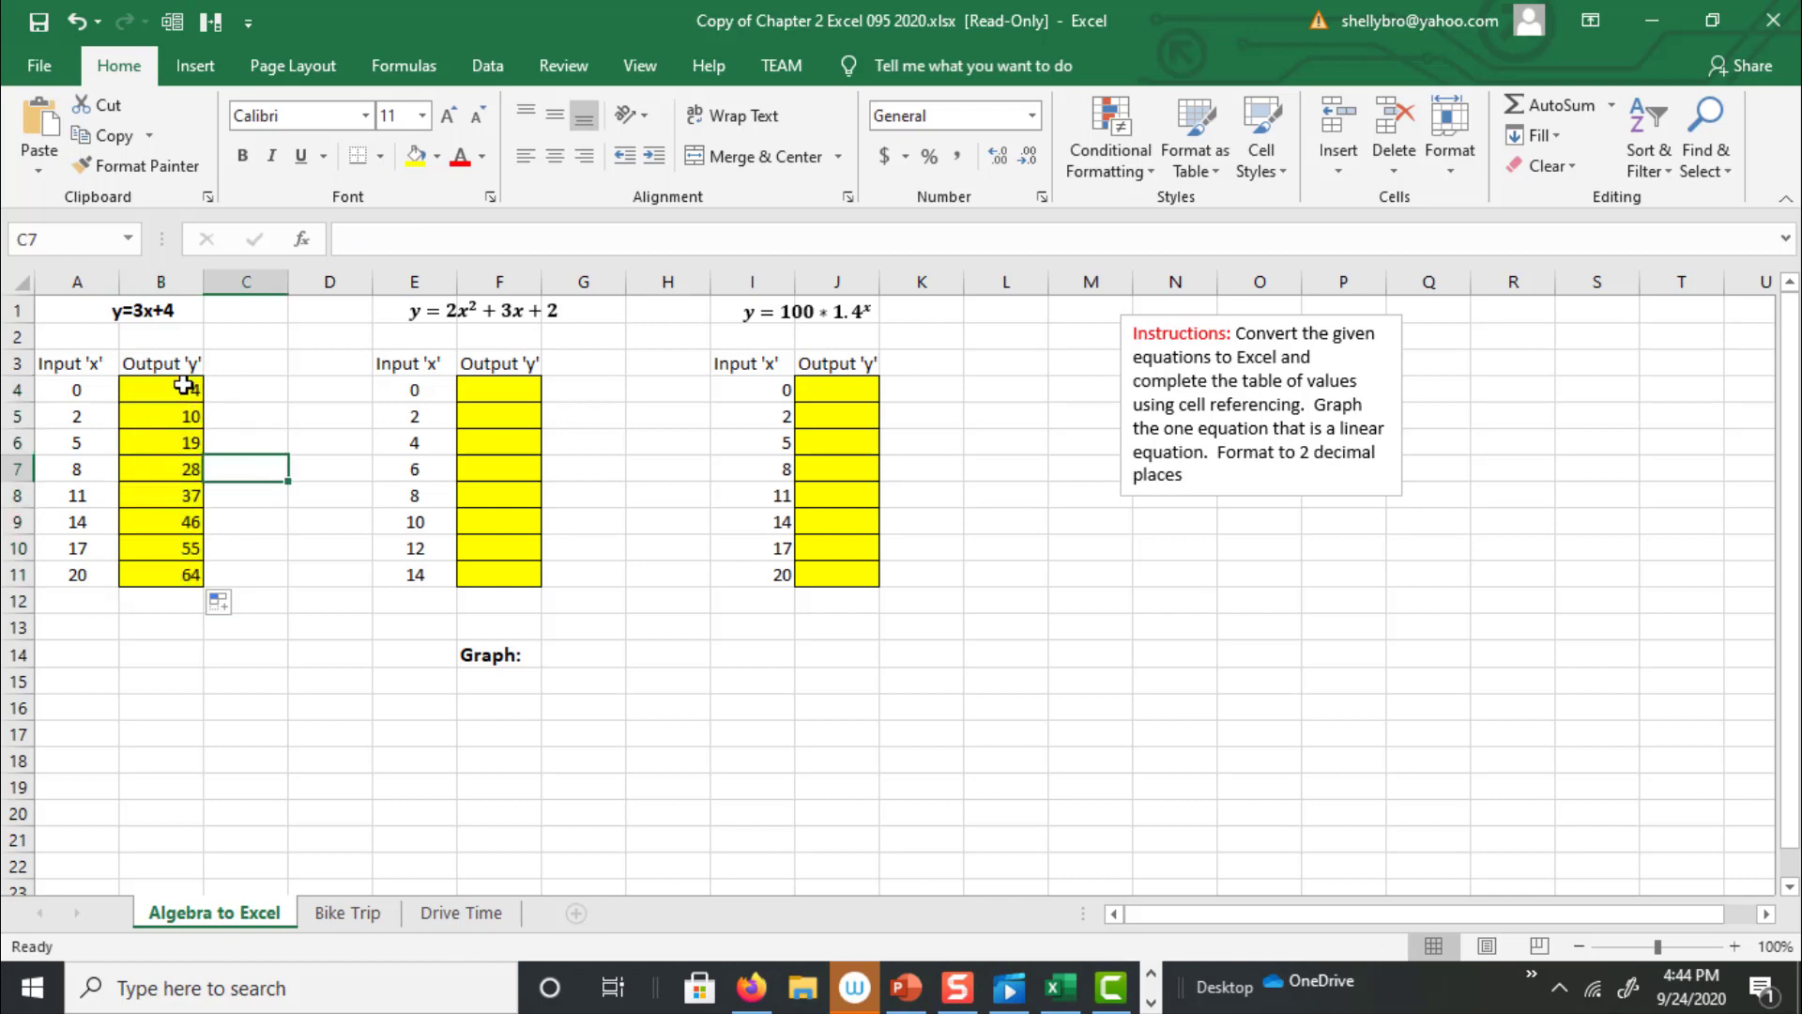
- Format the outputs in B4:B11 to two decimal places
drag(182, 385, 191, 570)
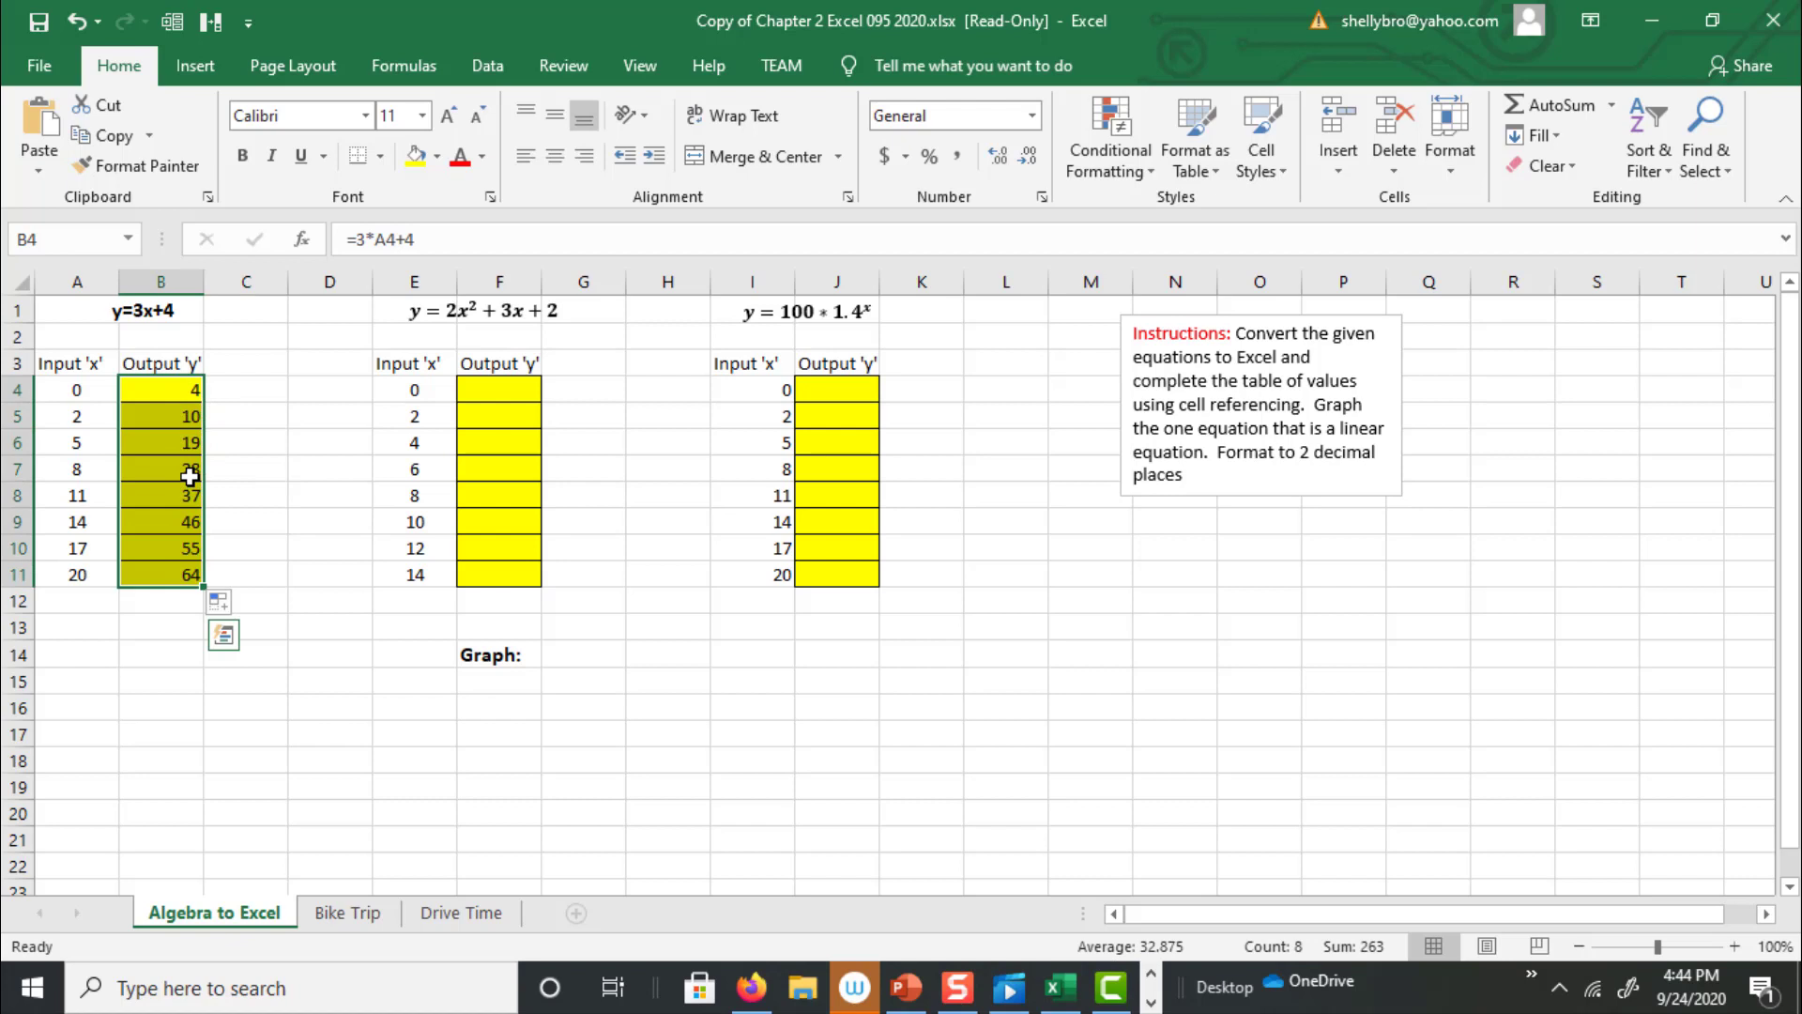
drag(188, 388, 178, 573)
click(1006, 158)
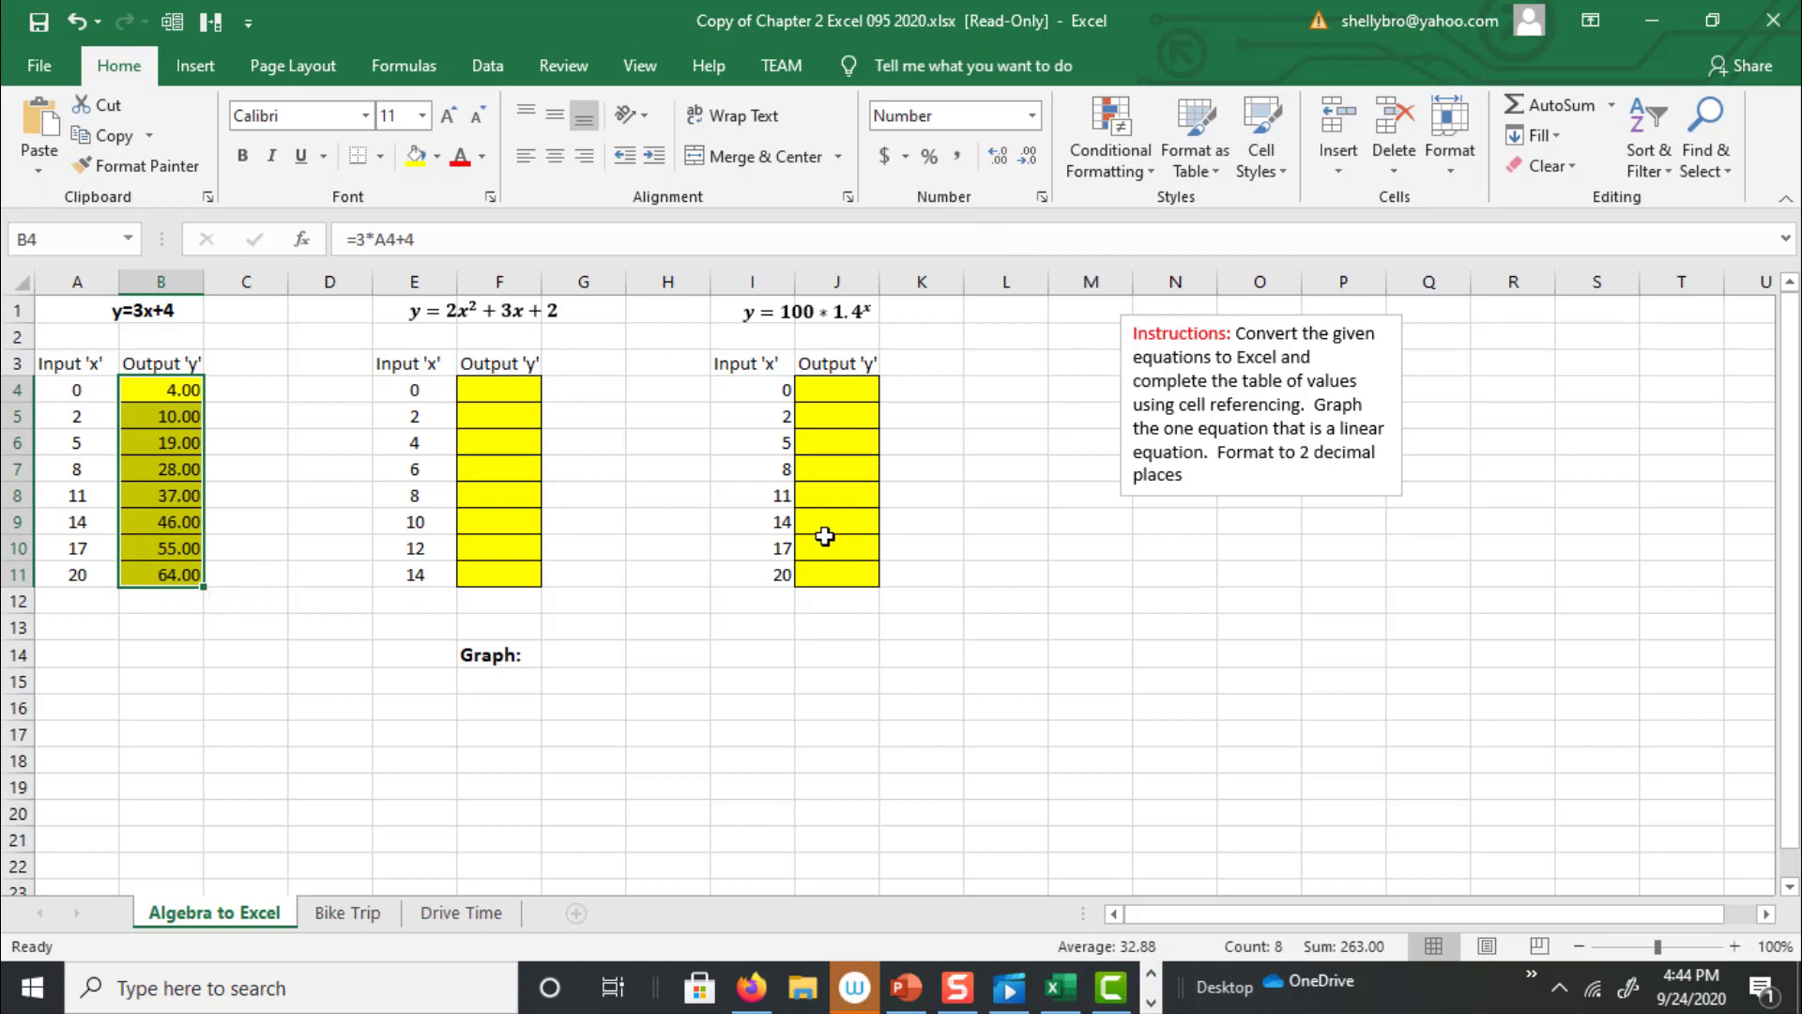
click(179, 619)
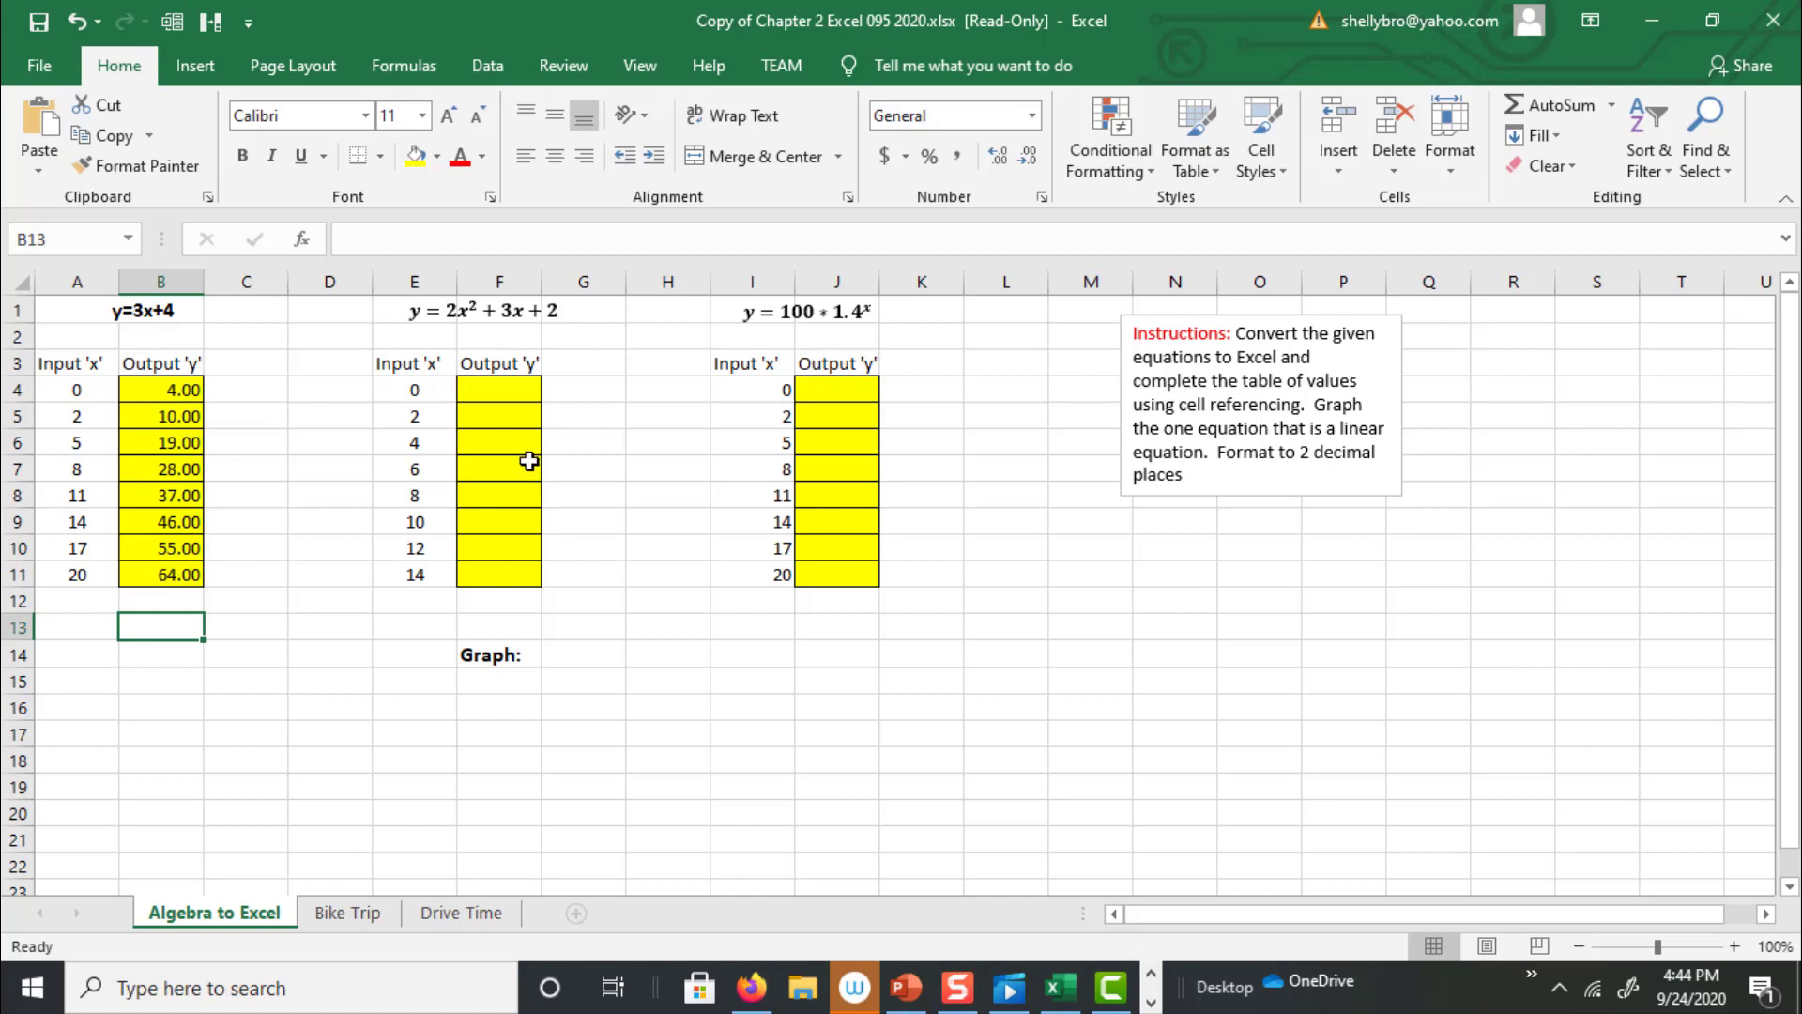
- Enter the formula =2*E4^2+3*E4+2 in cell F4 for the quadratic equation's first output
click(505, 385)
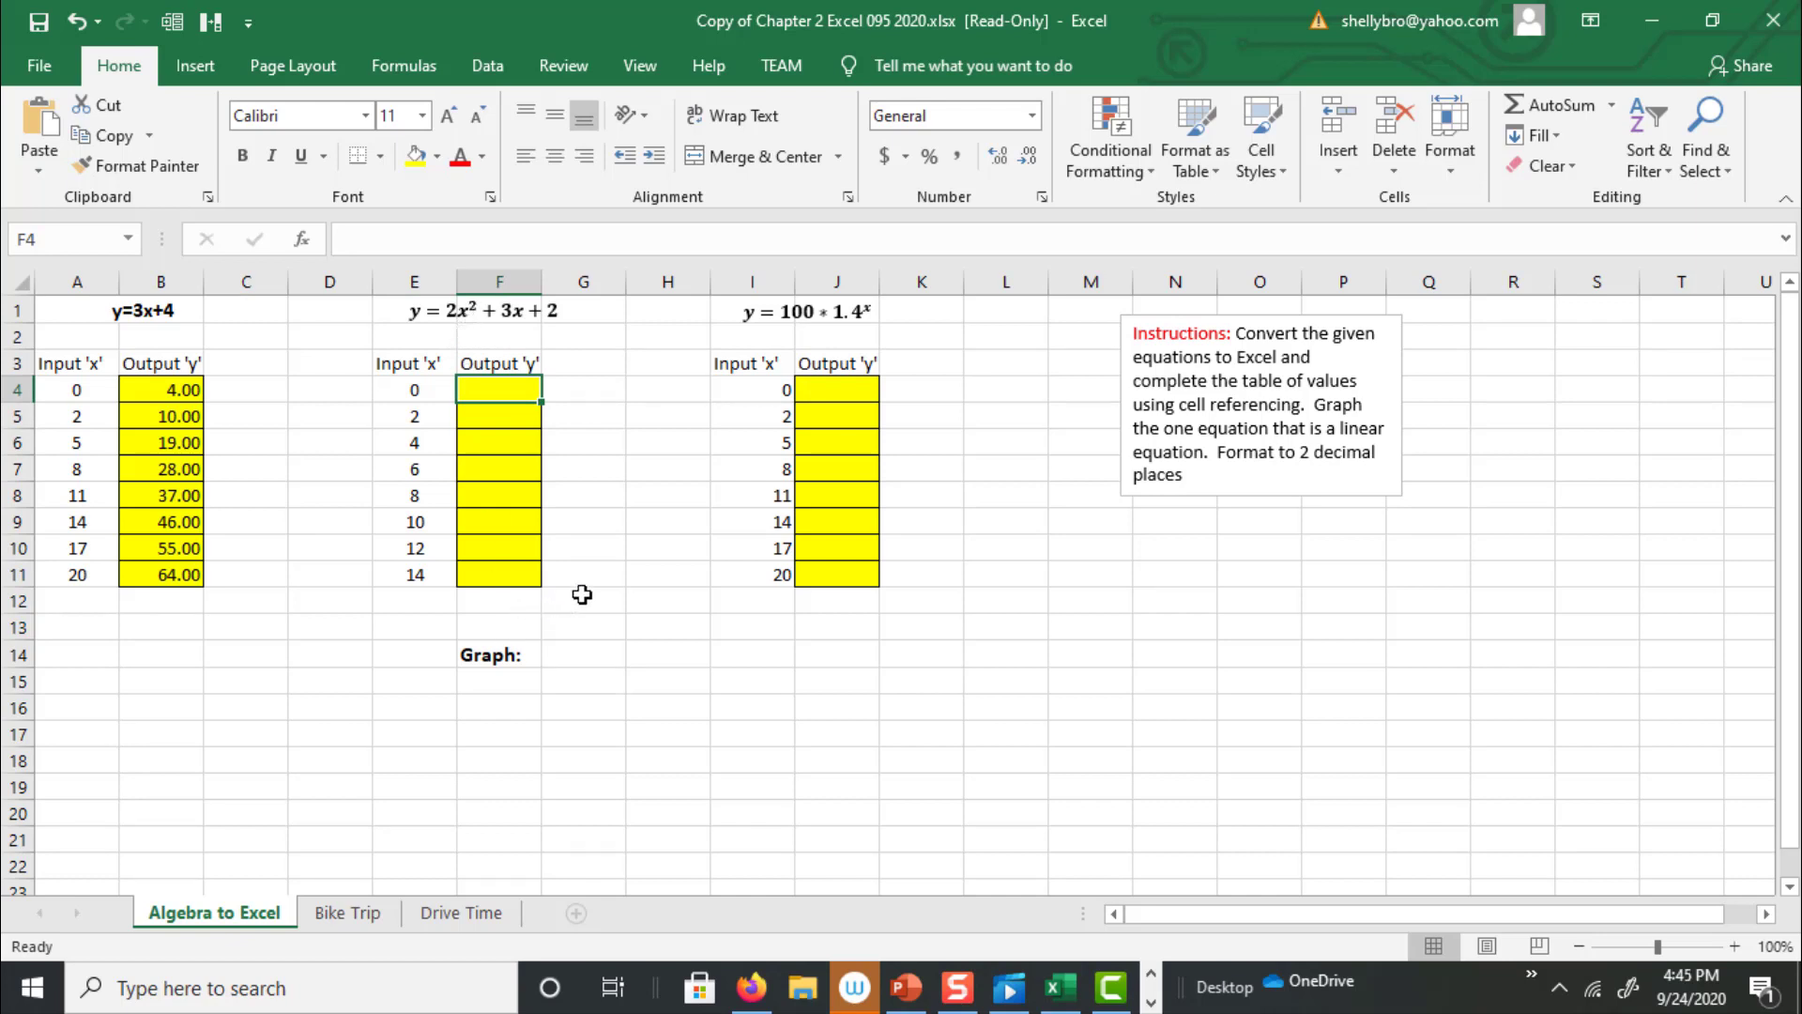
text(=)
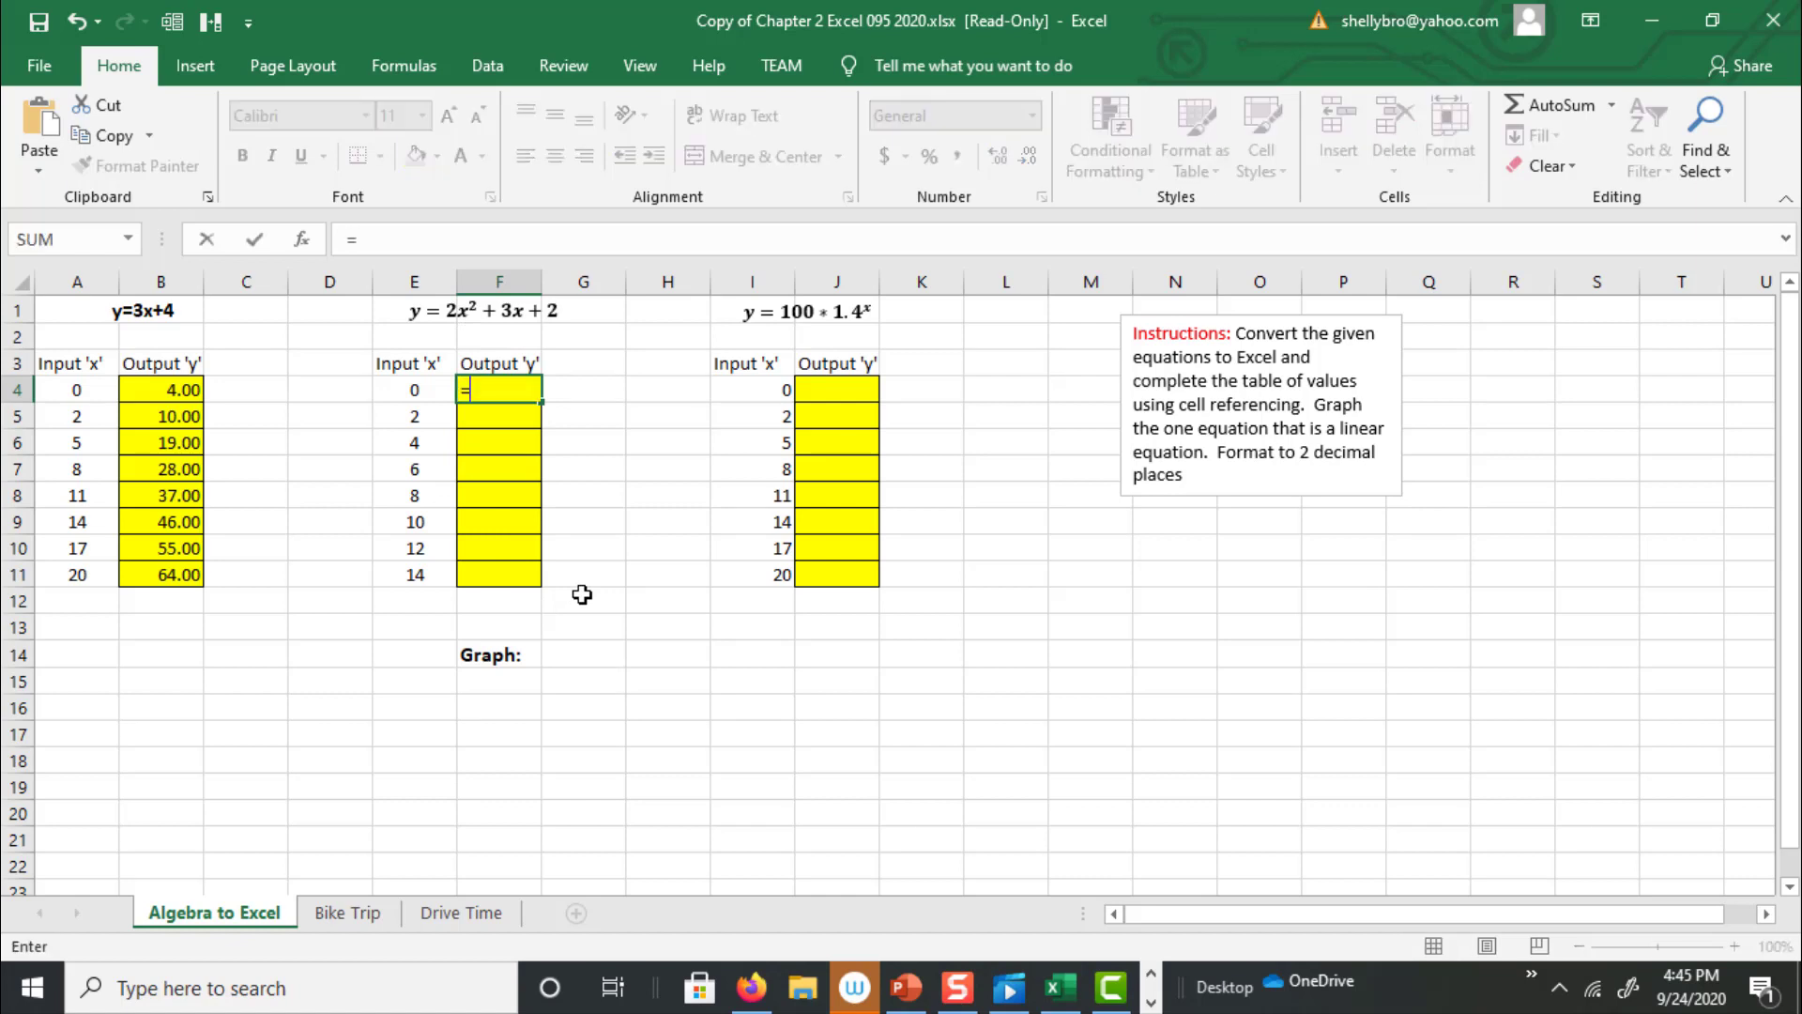
text(2*)
click(413, 385)
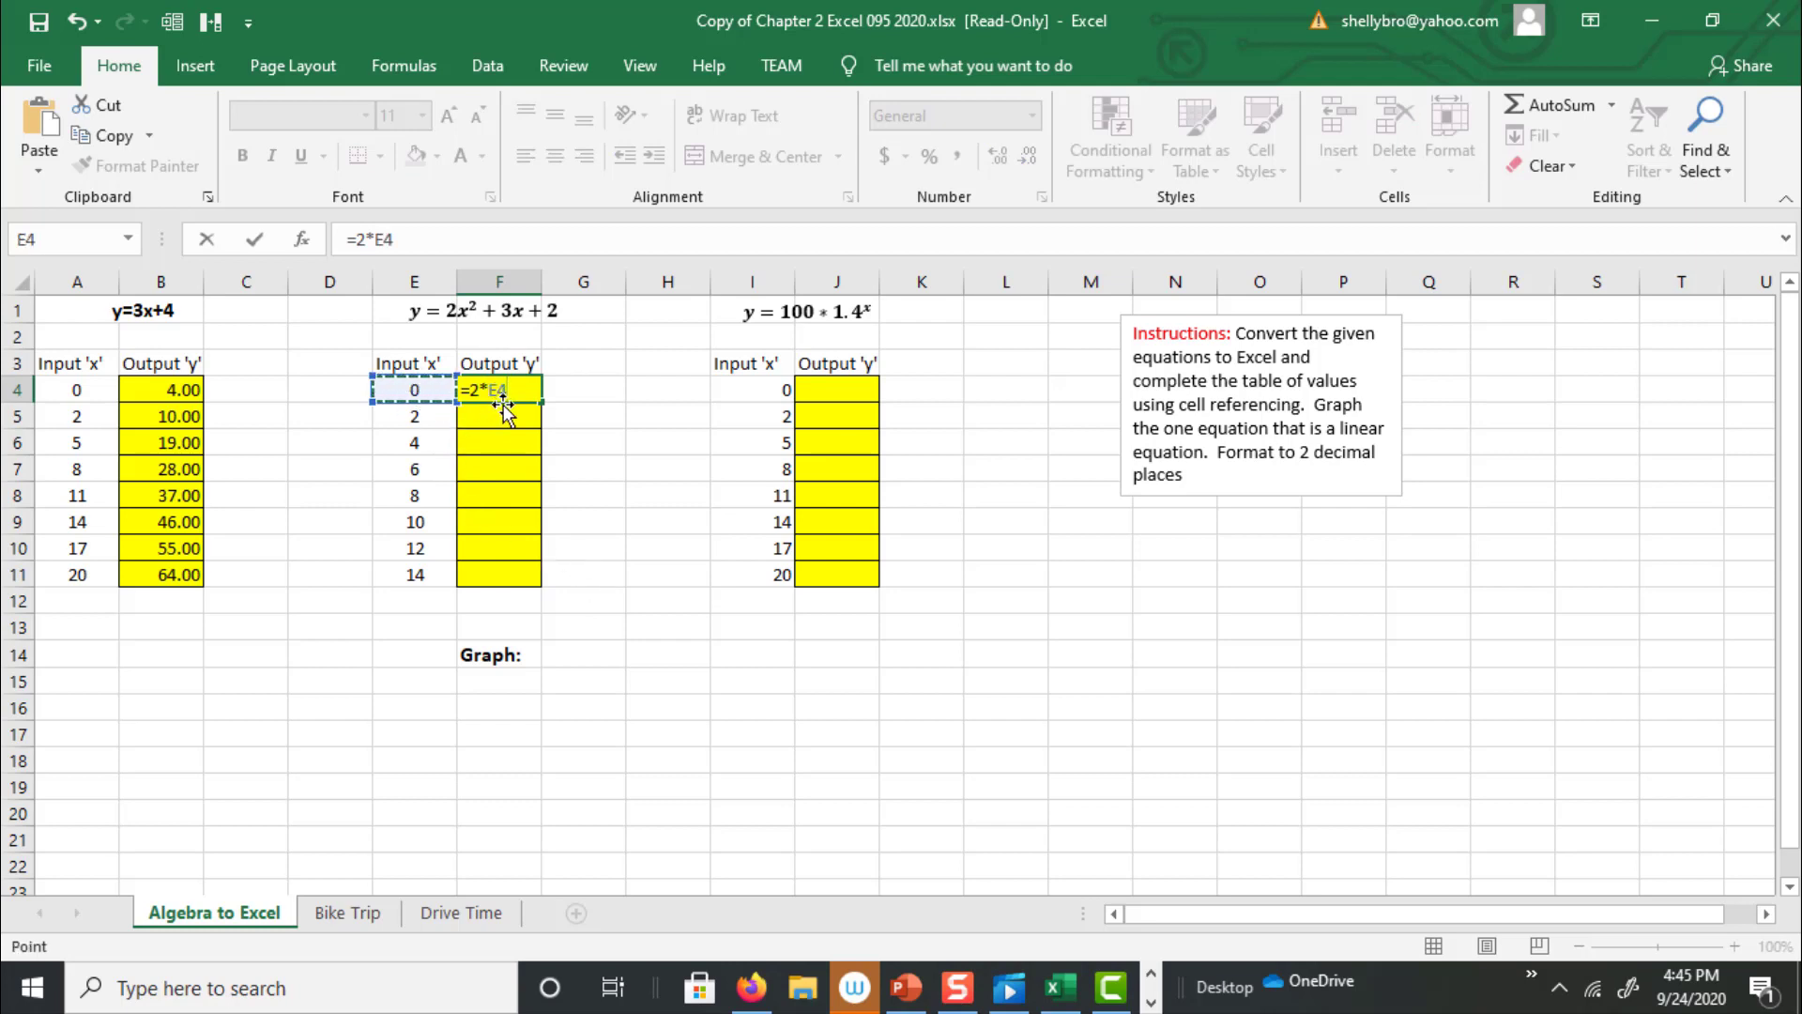
text(^2)
text(+3*)
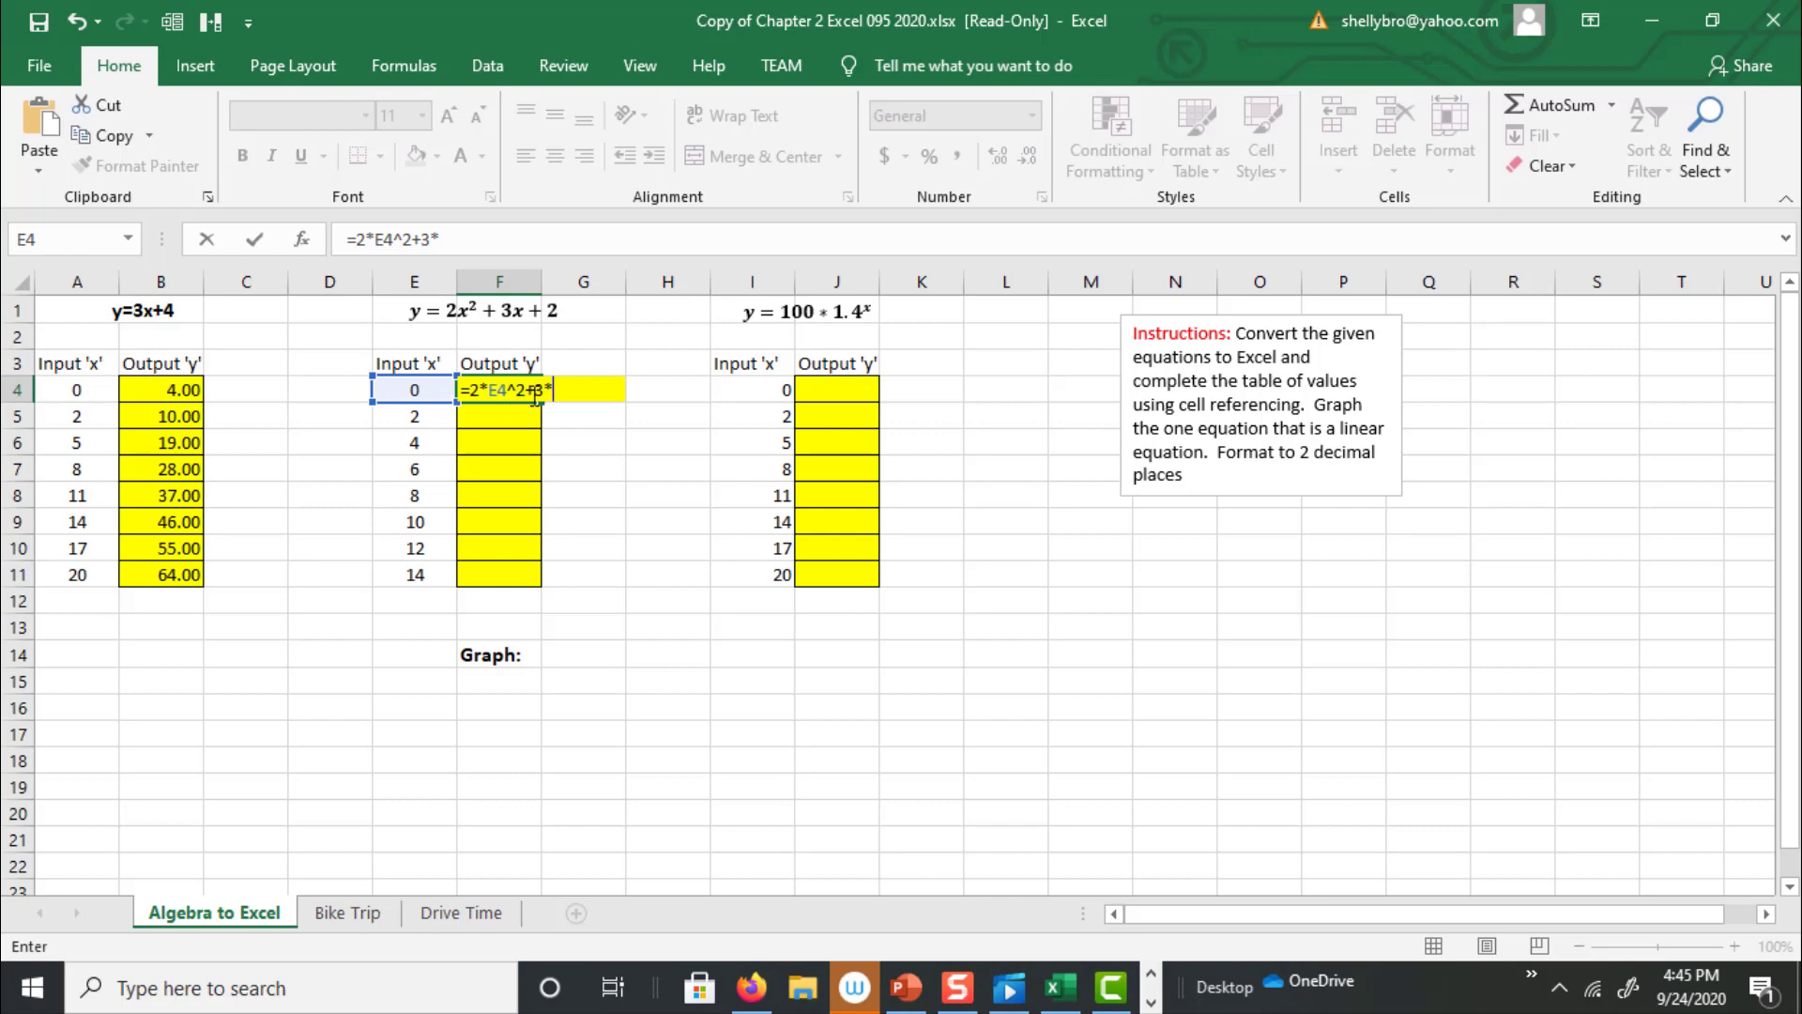
click(417, 394)
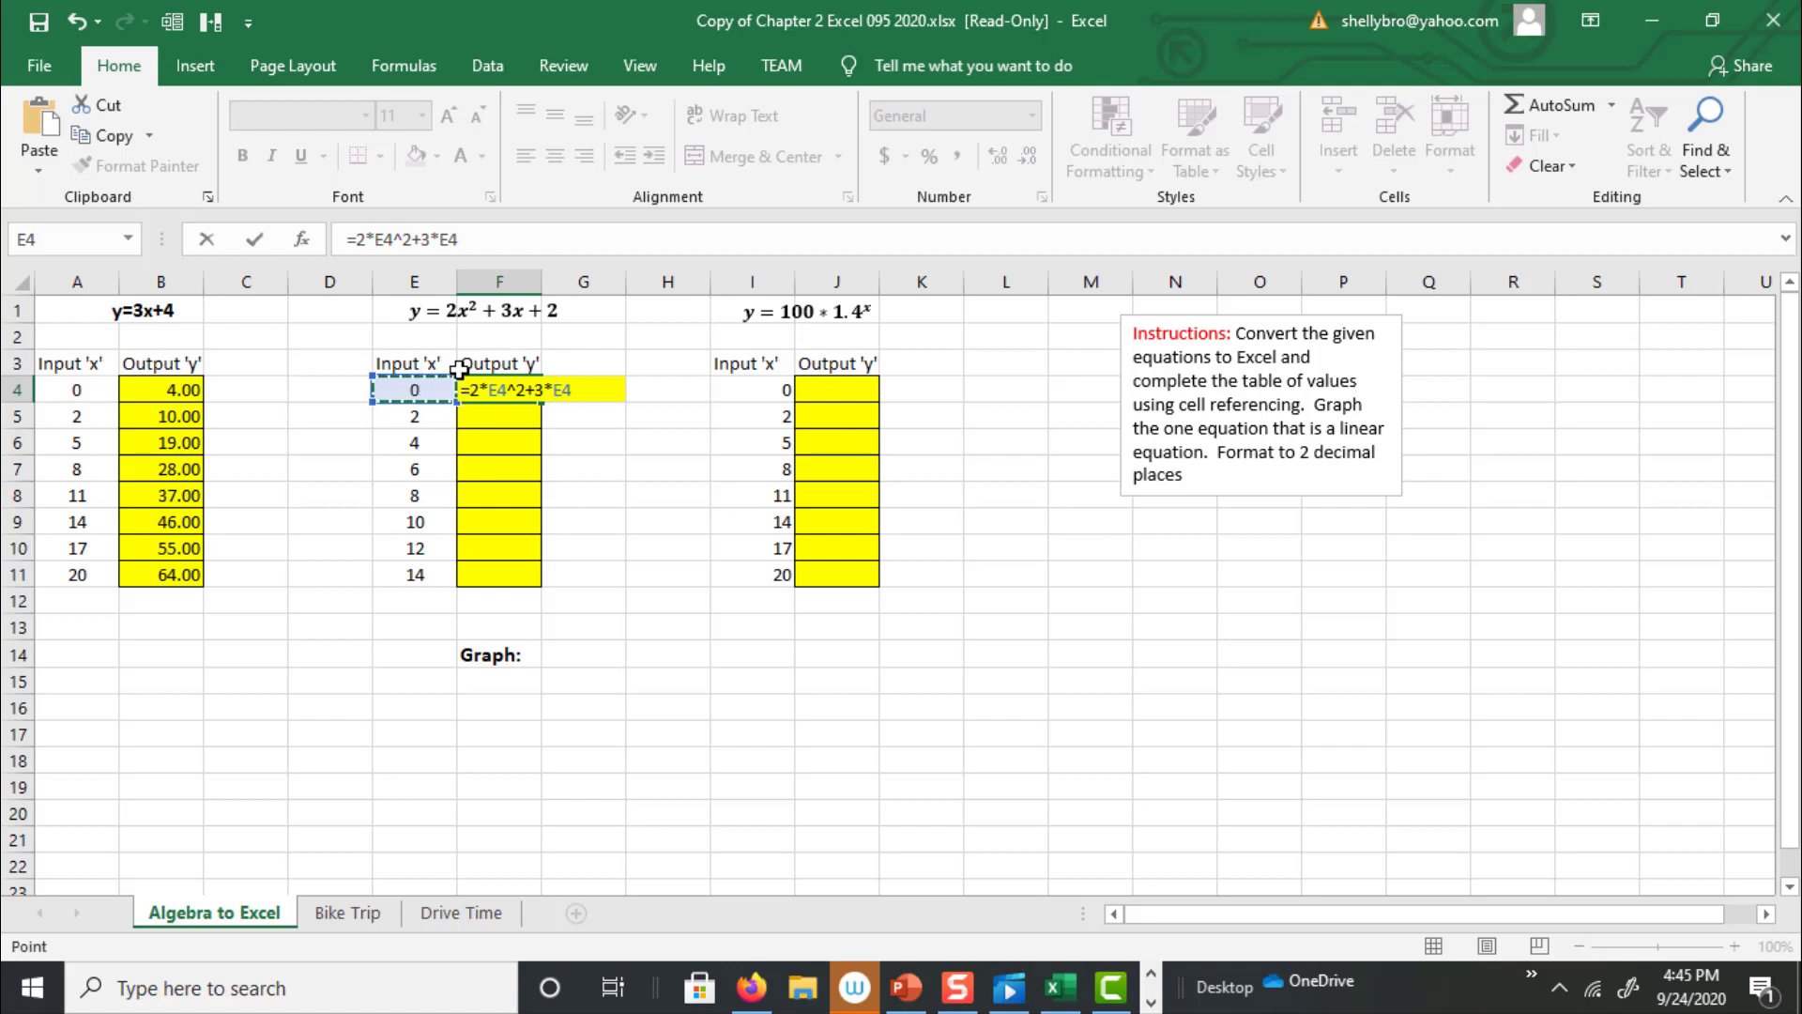
text(+2)
key(Return)
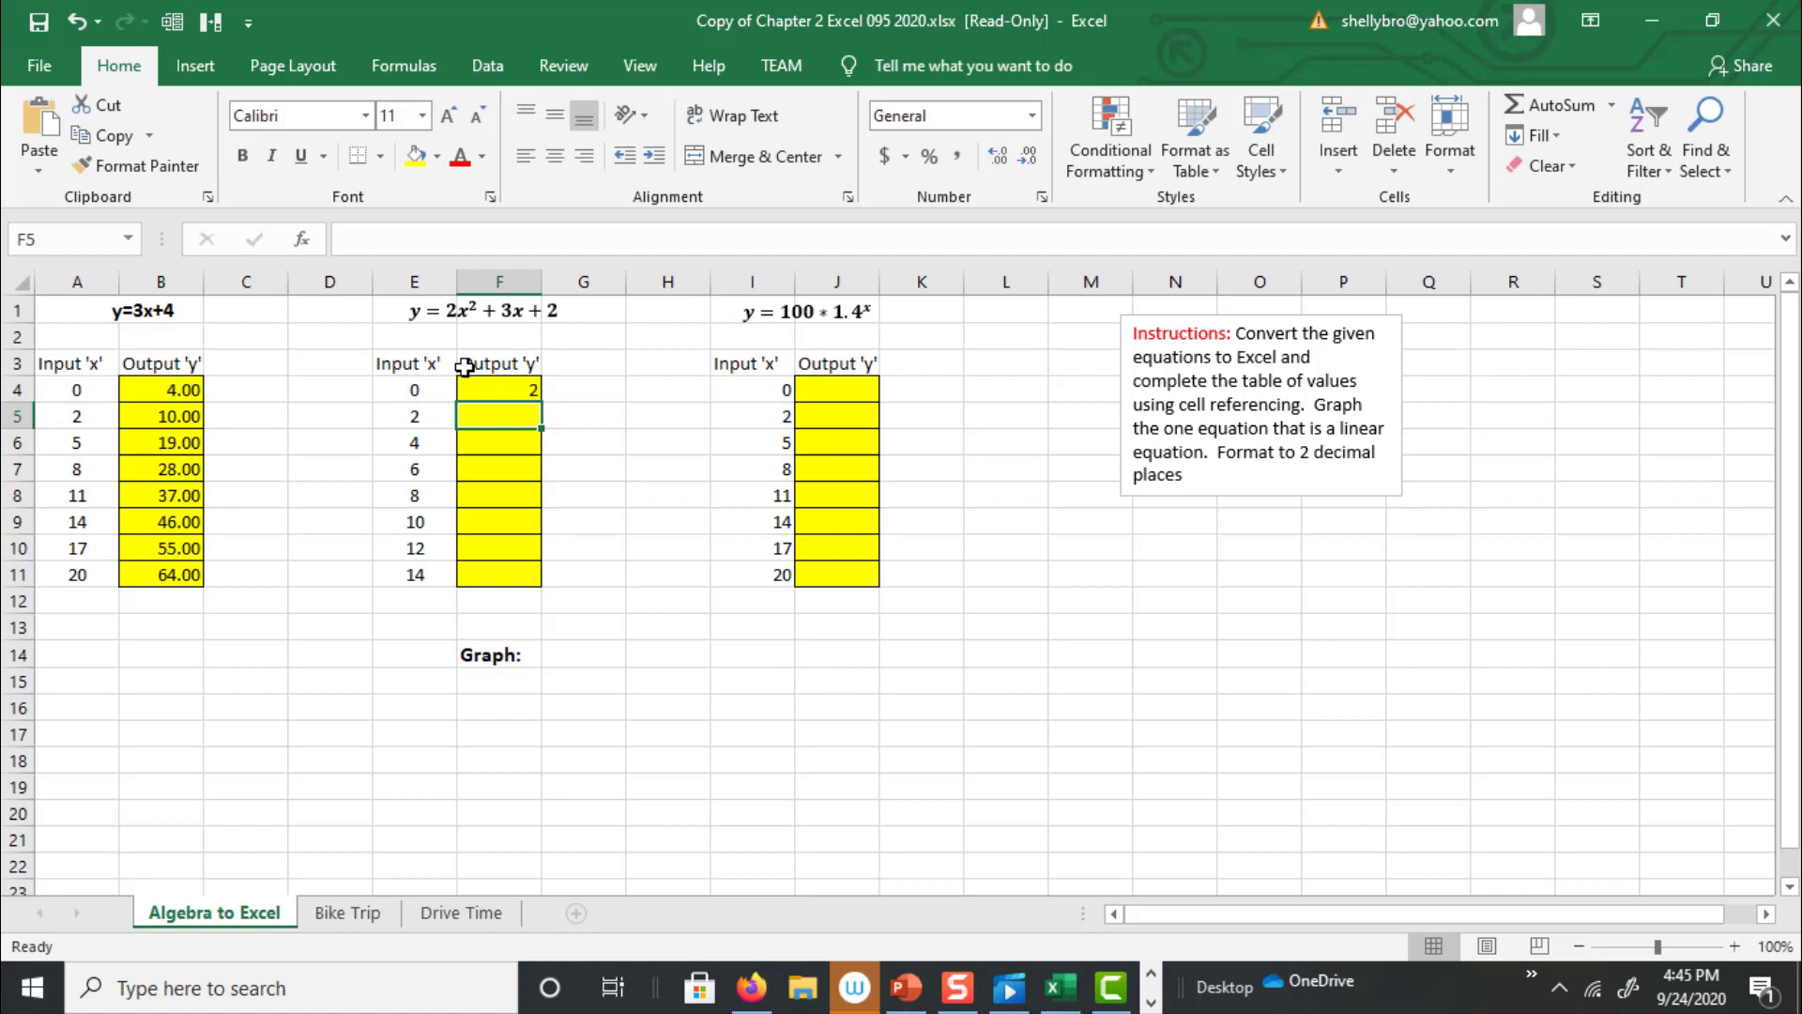
- Fill the quadratic formula in F4 down through F11 and format those outputs to two decimal places
click(487, 388)
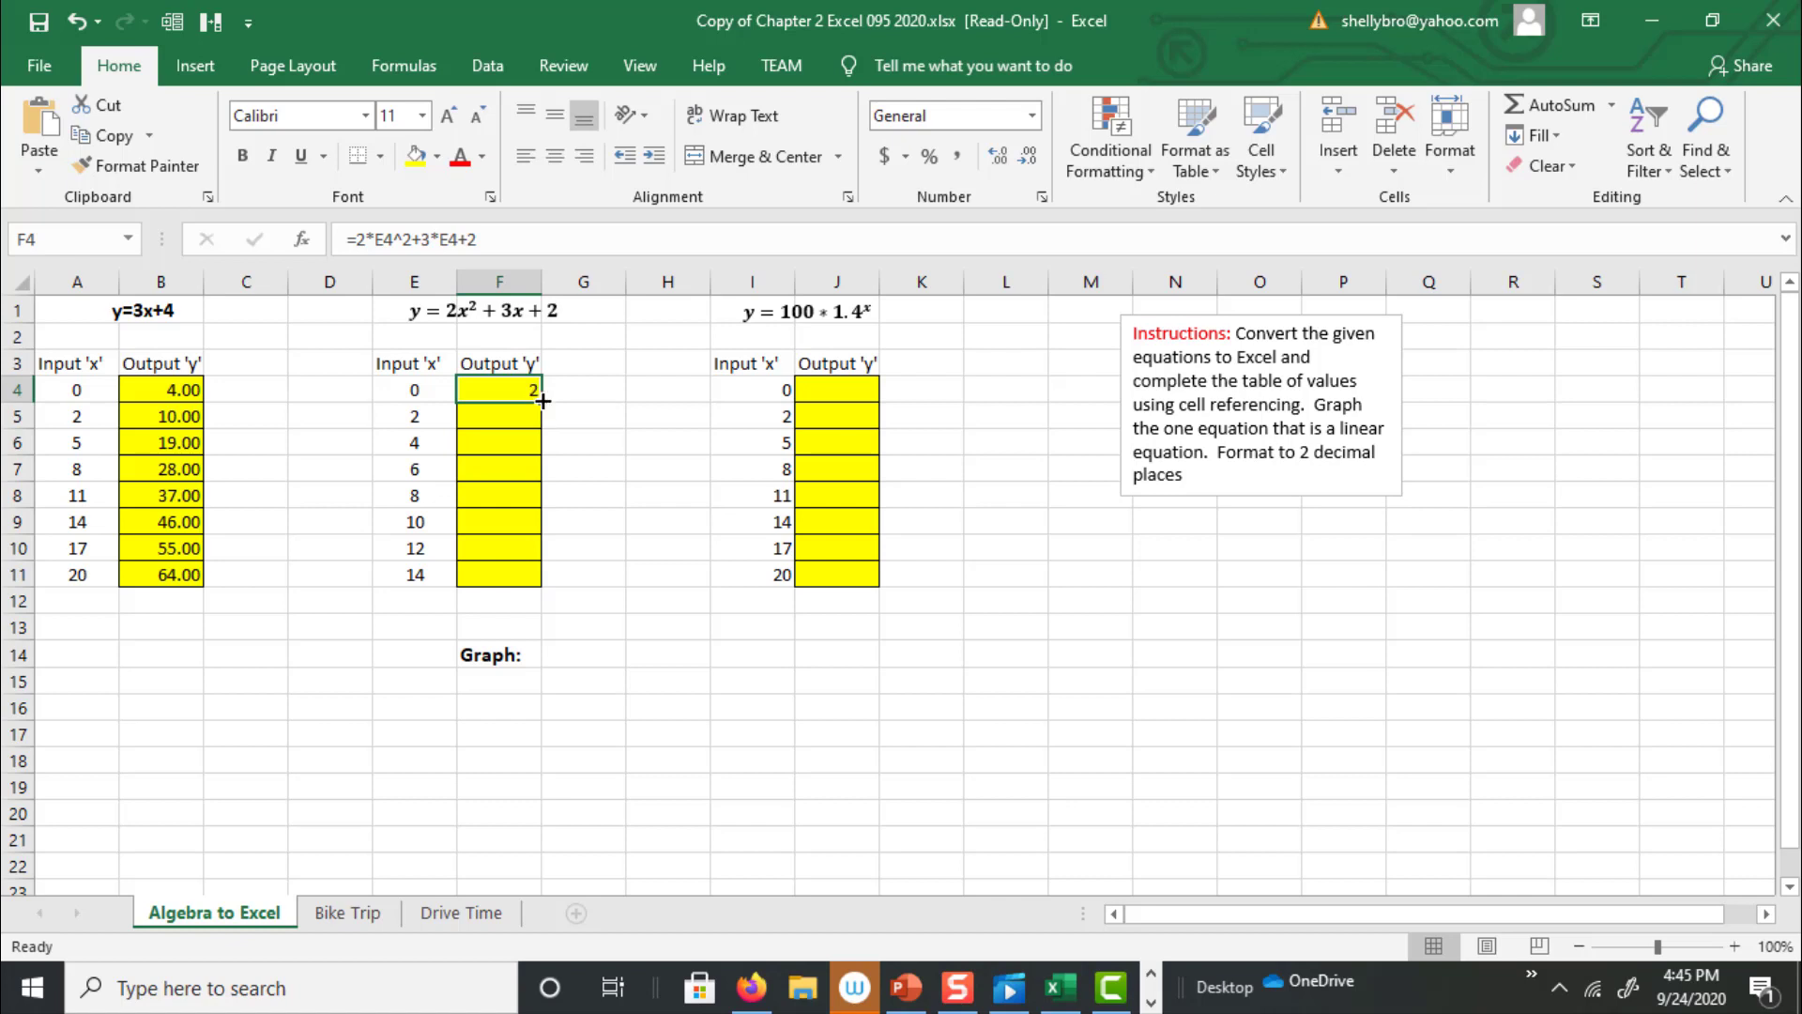
drag(542, 400, 549, 592)
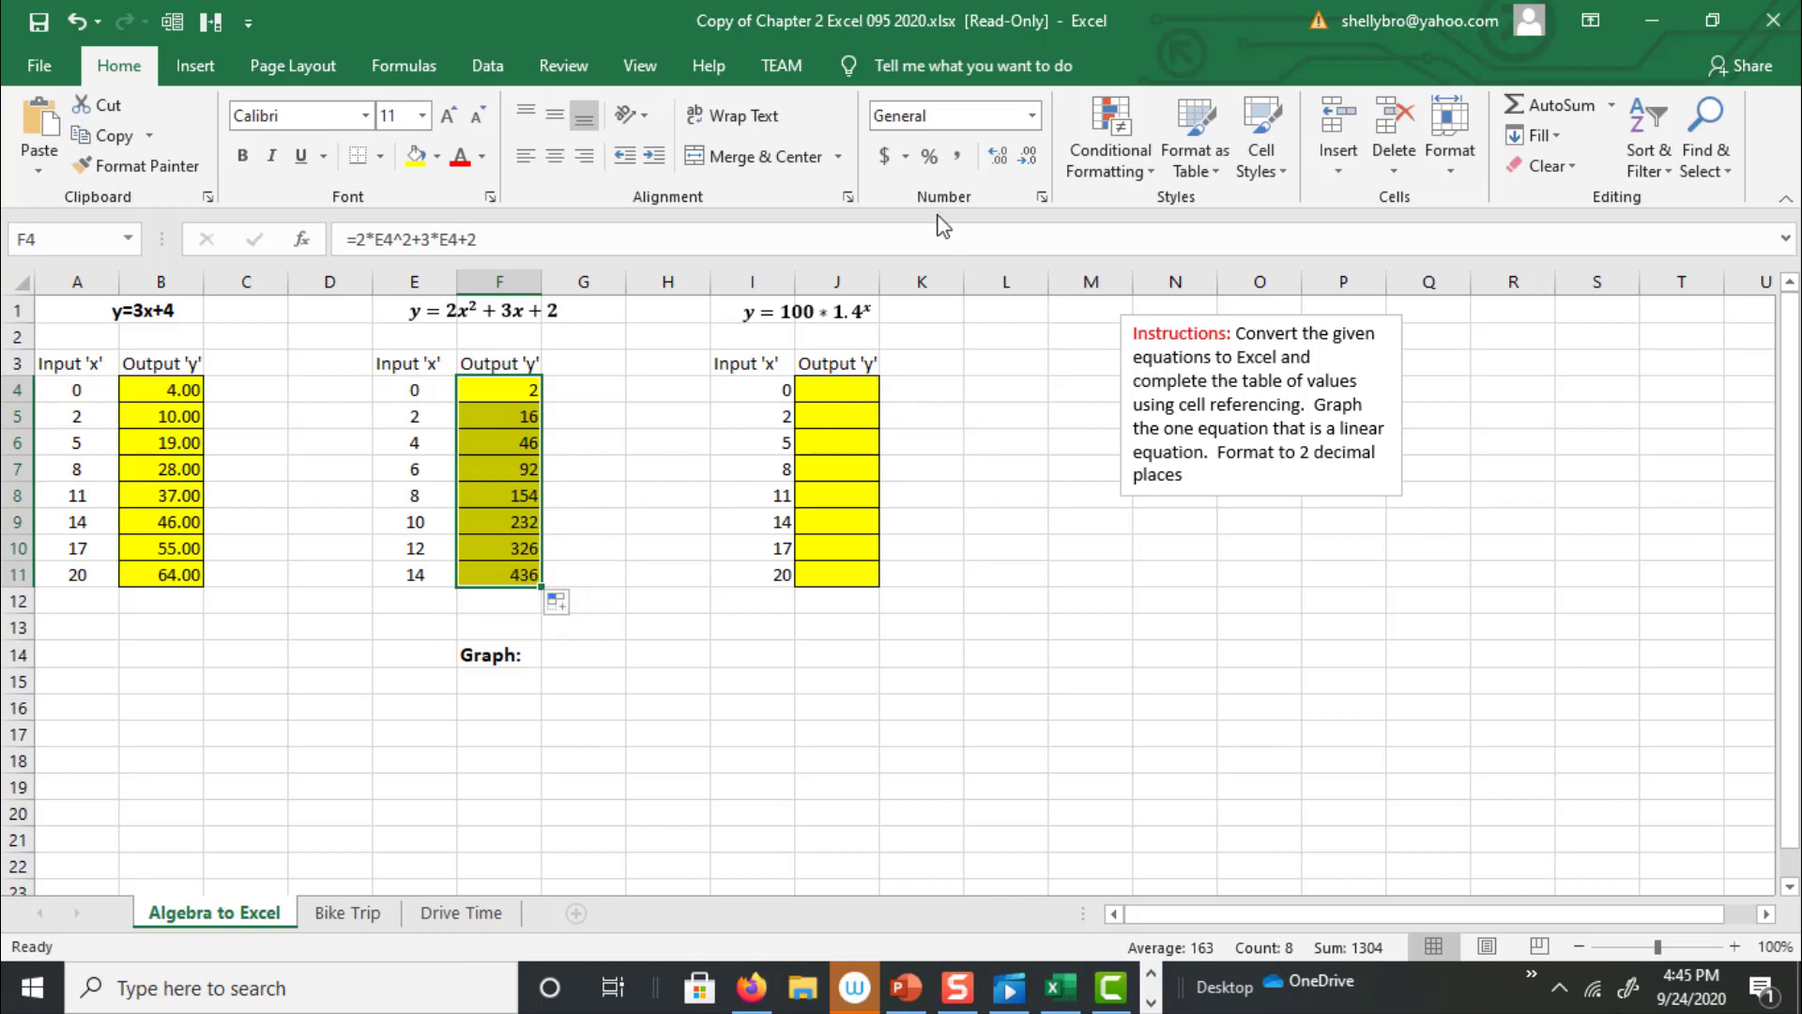
click(1000, 157)
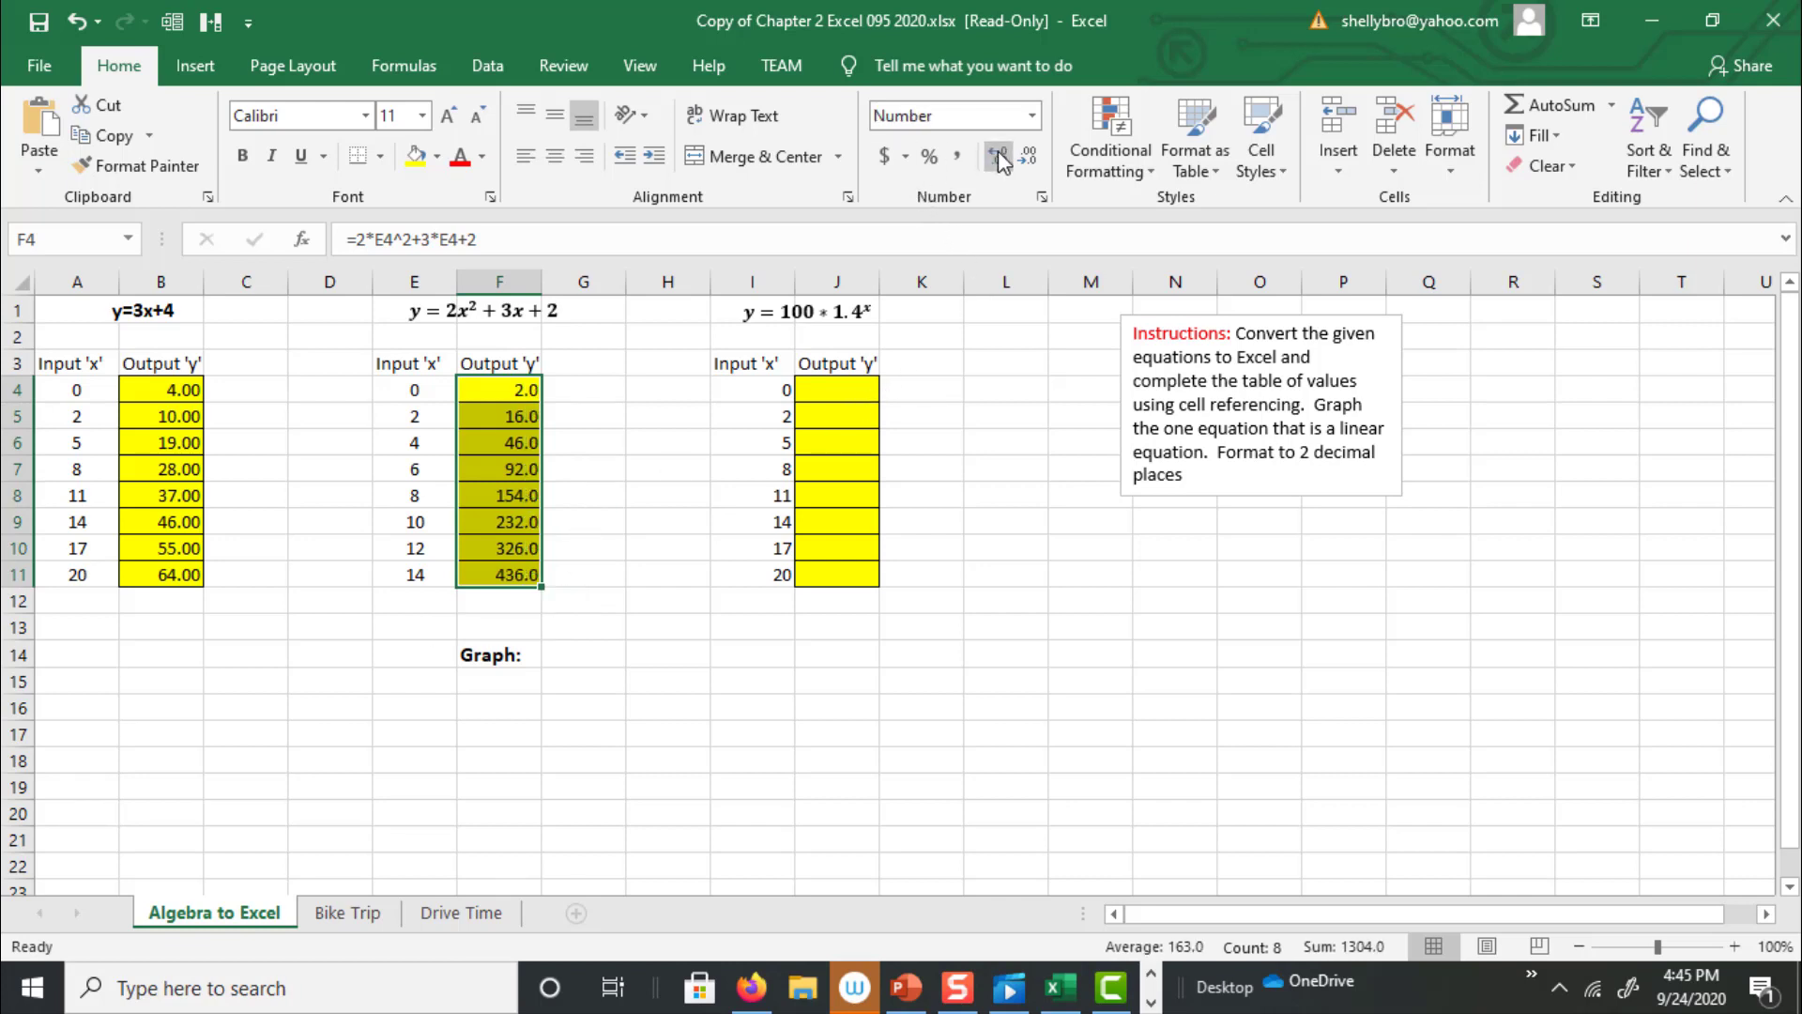
click(1001, 158)
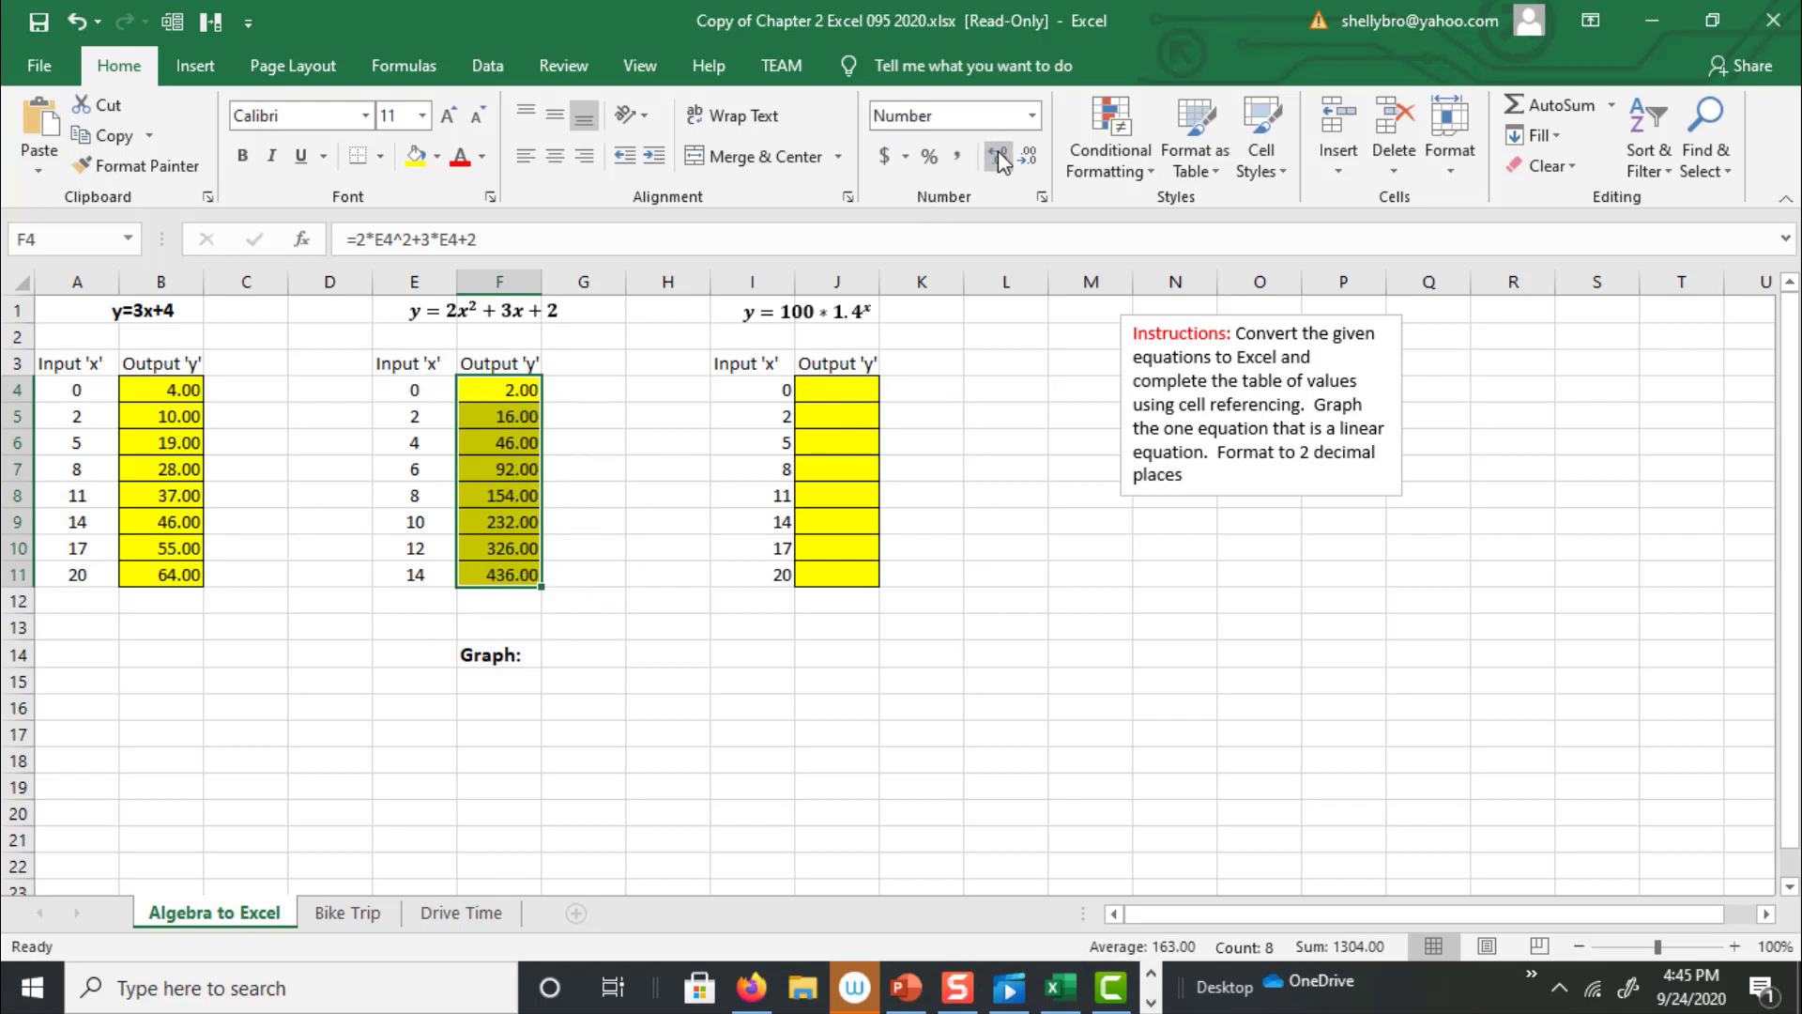
click(670, 584)
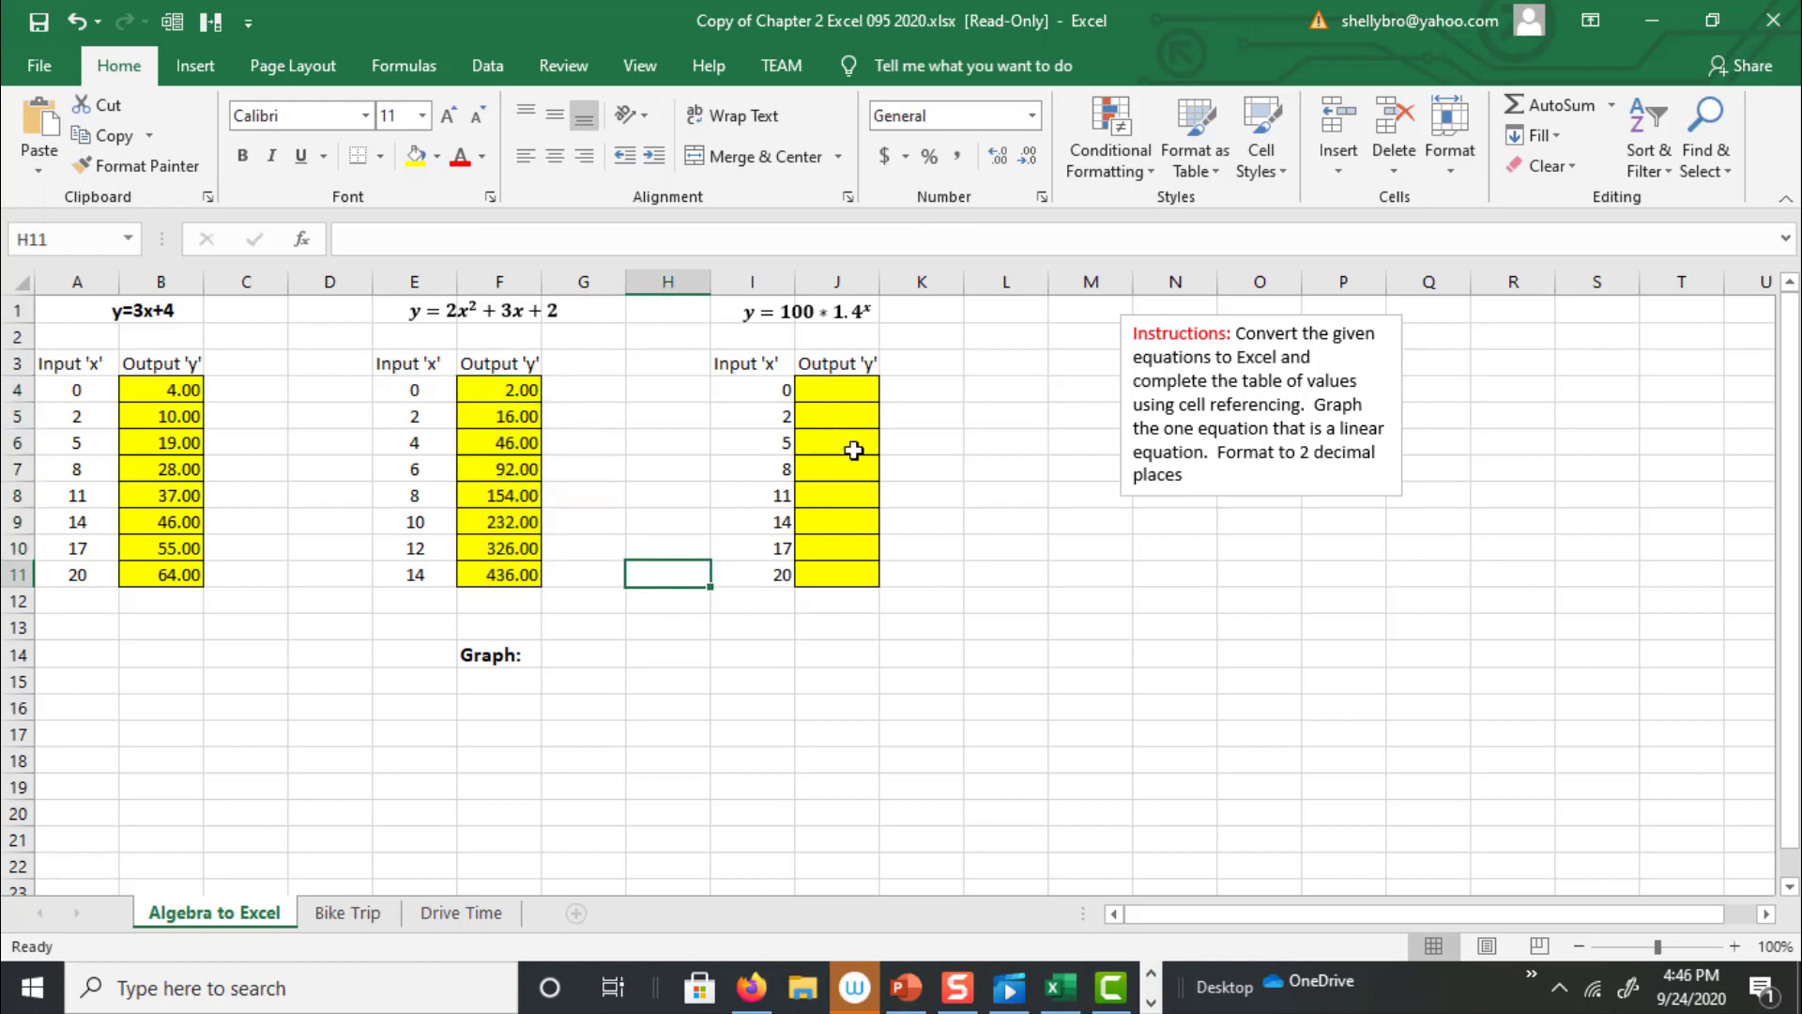
click(826, 632)
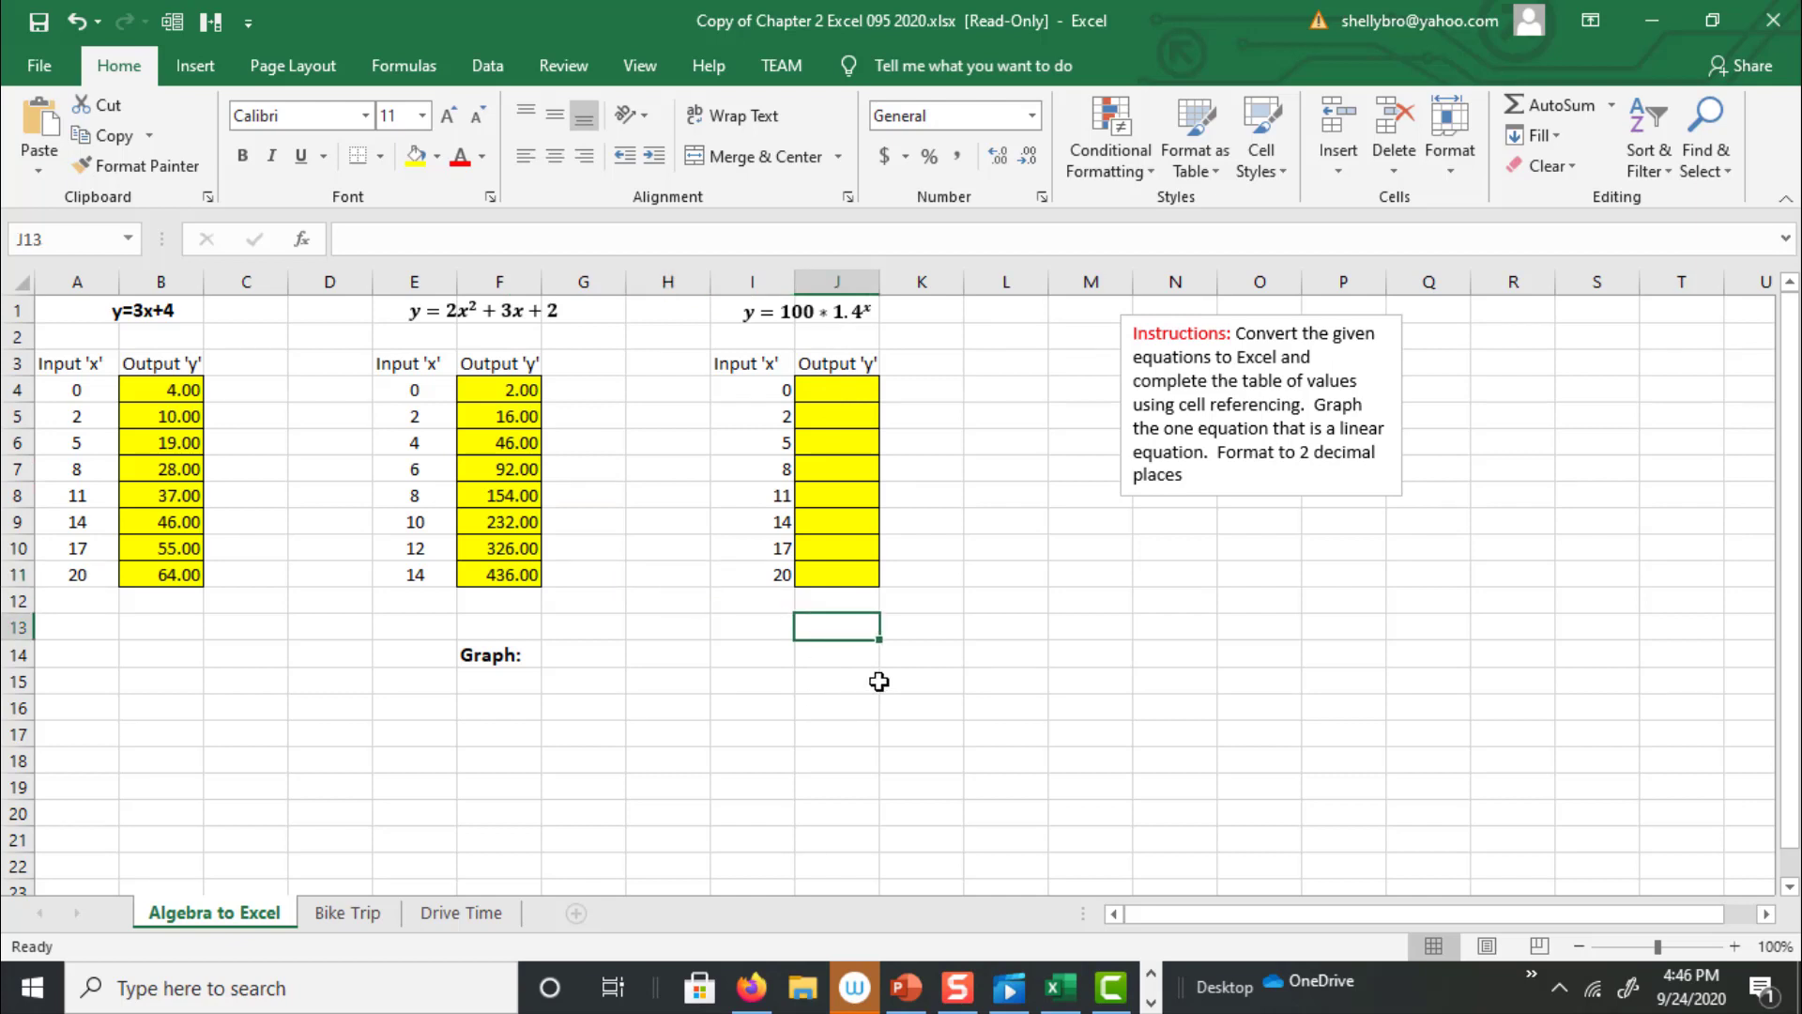
text(3^)
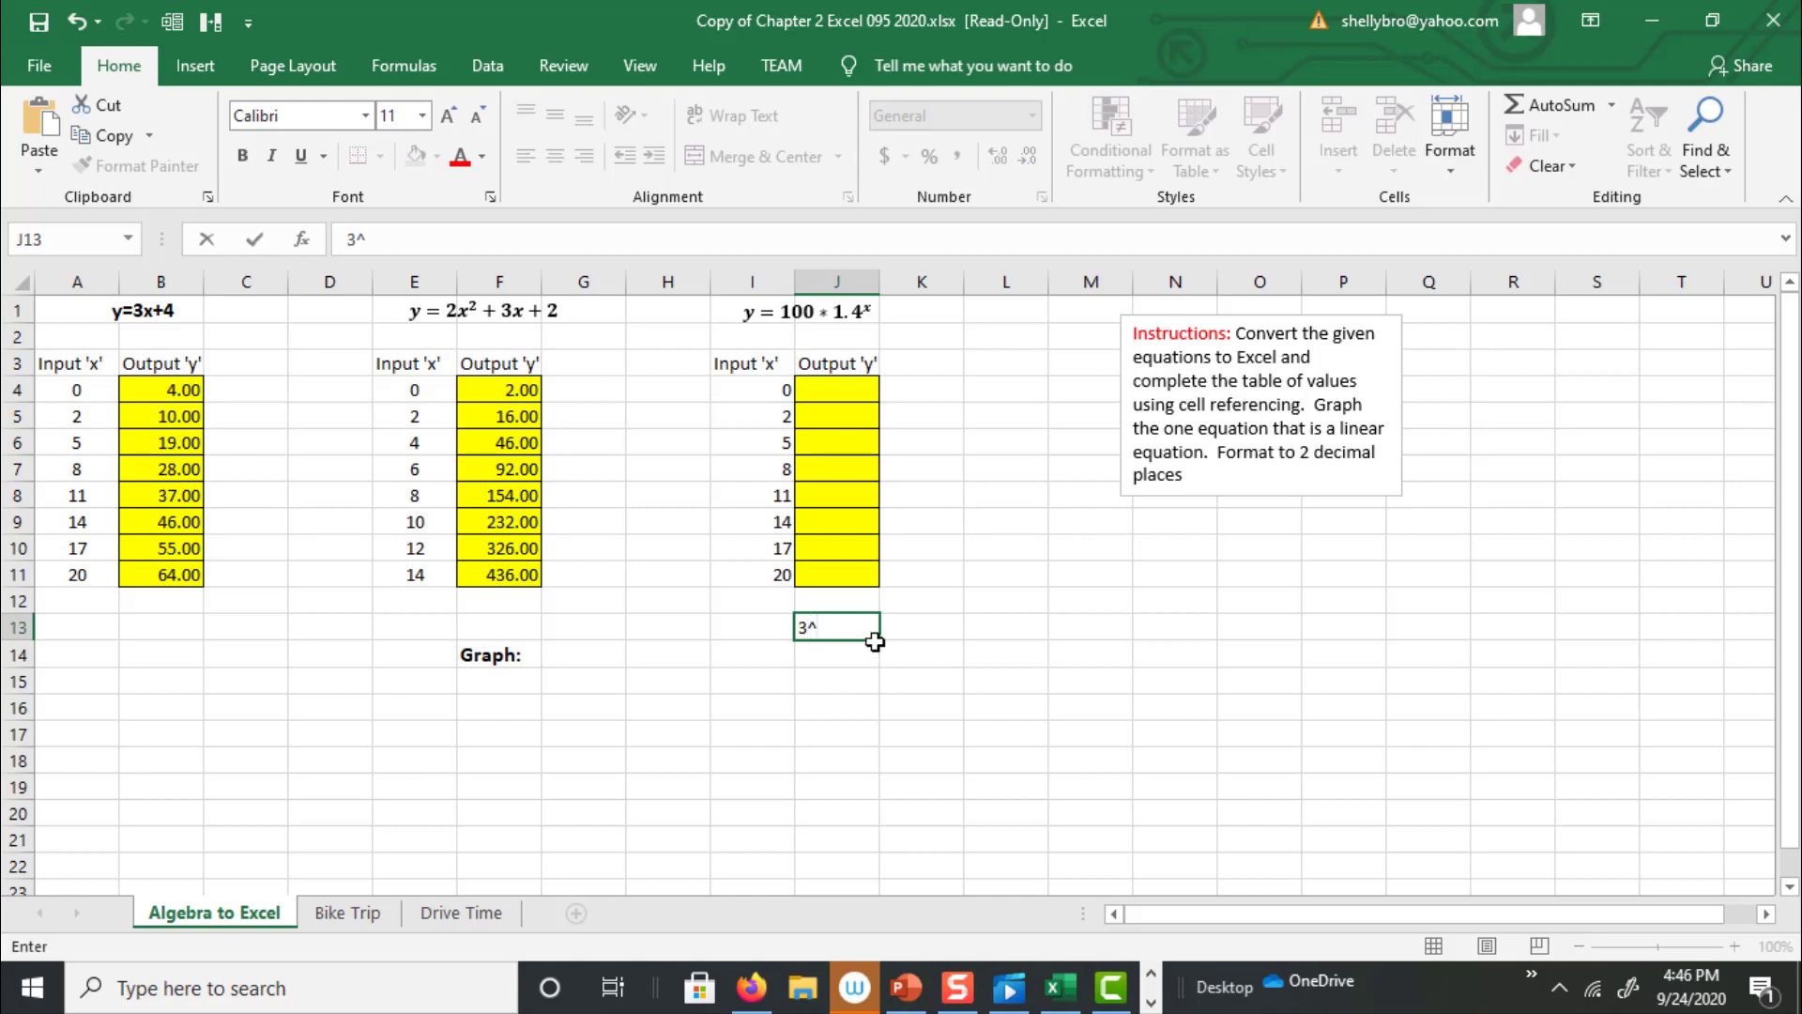
click(763, 411)
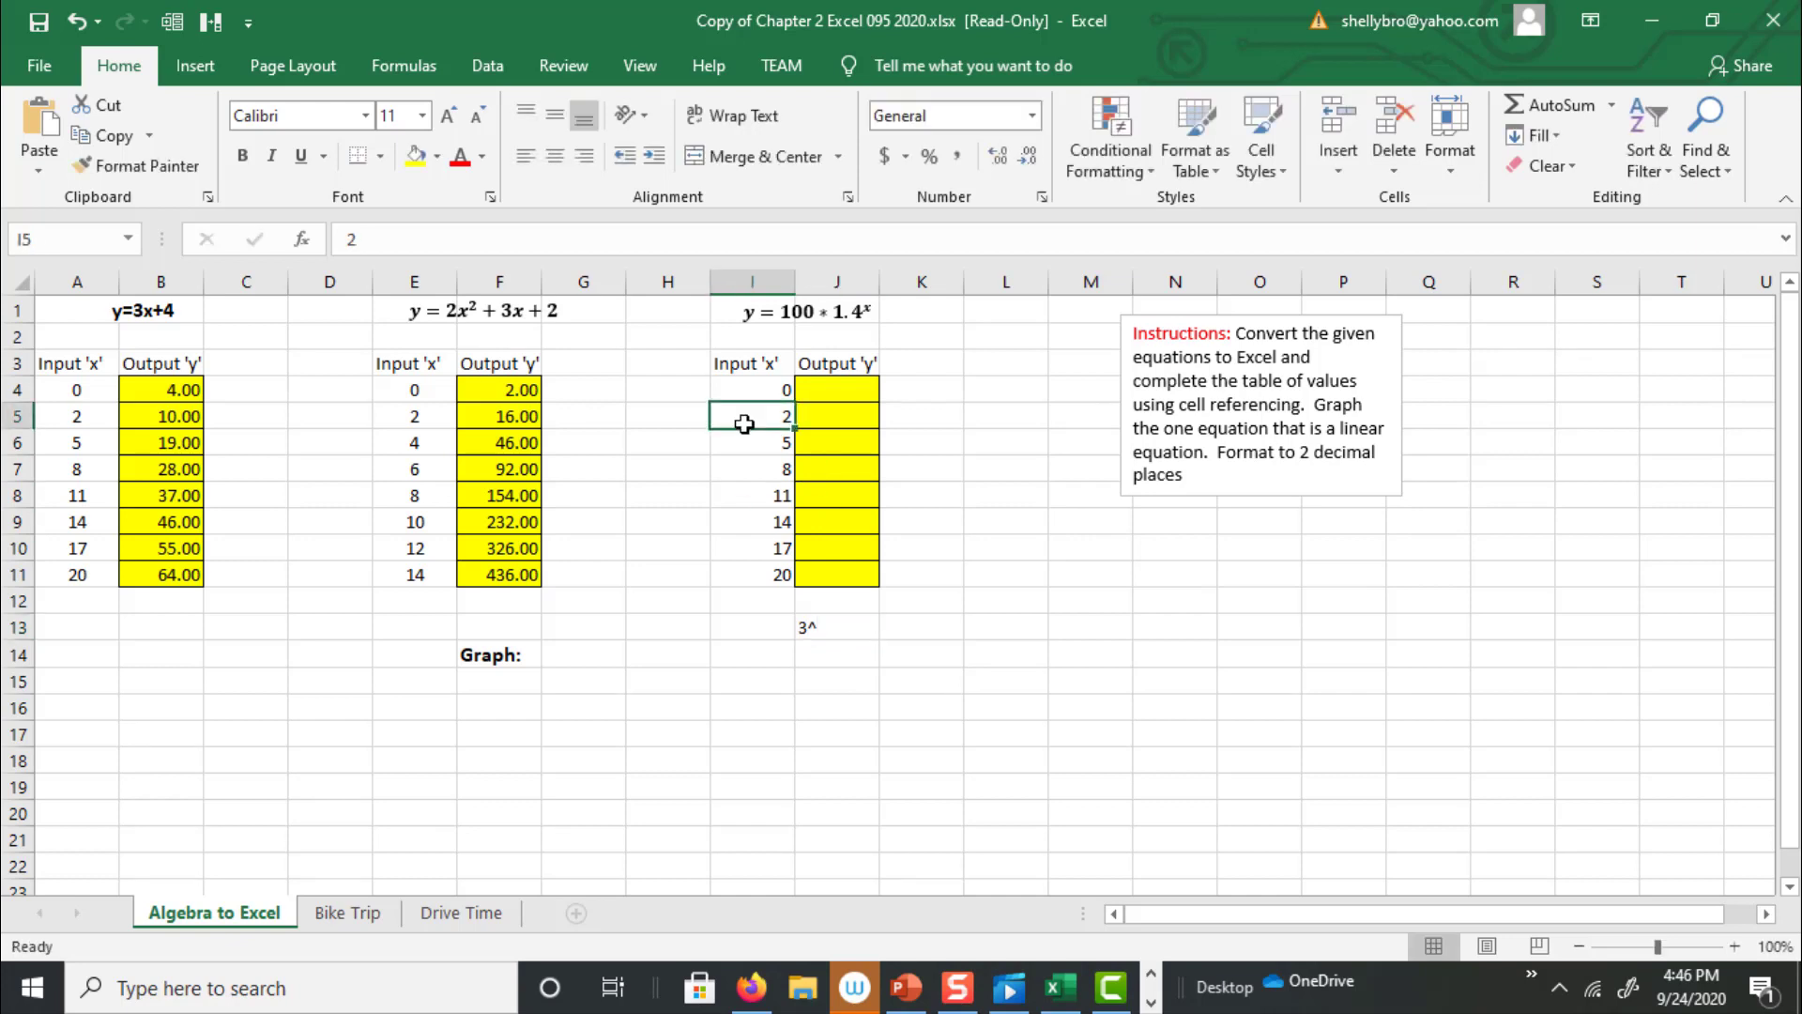
click(832, 628)
double_click(833, 625)
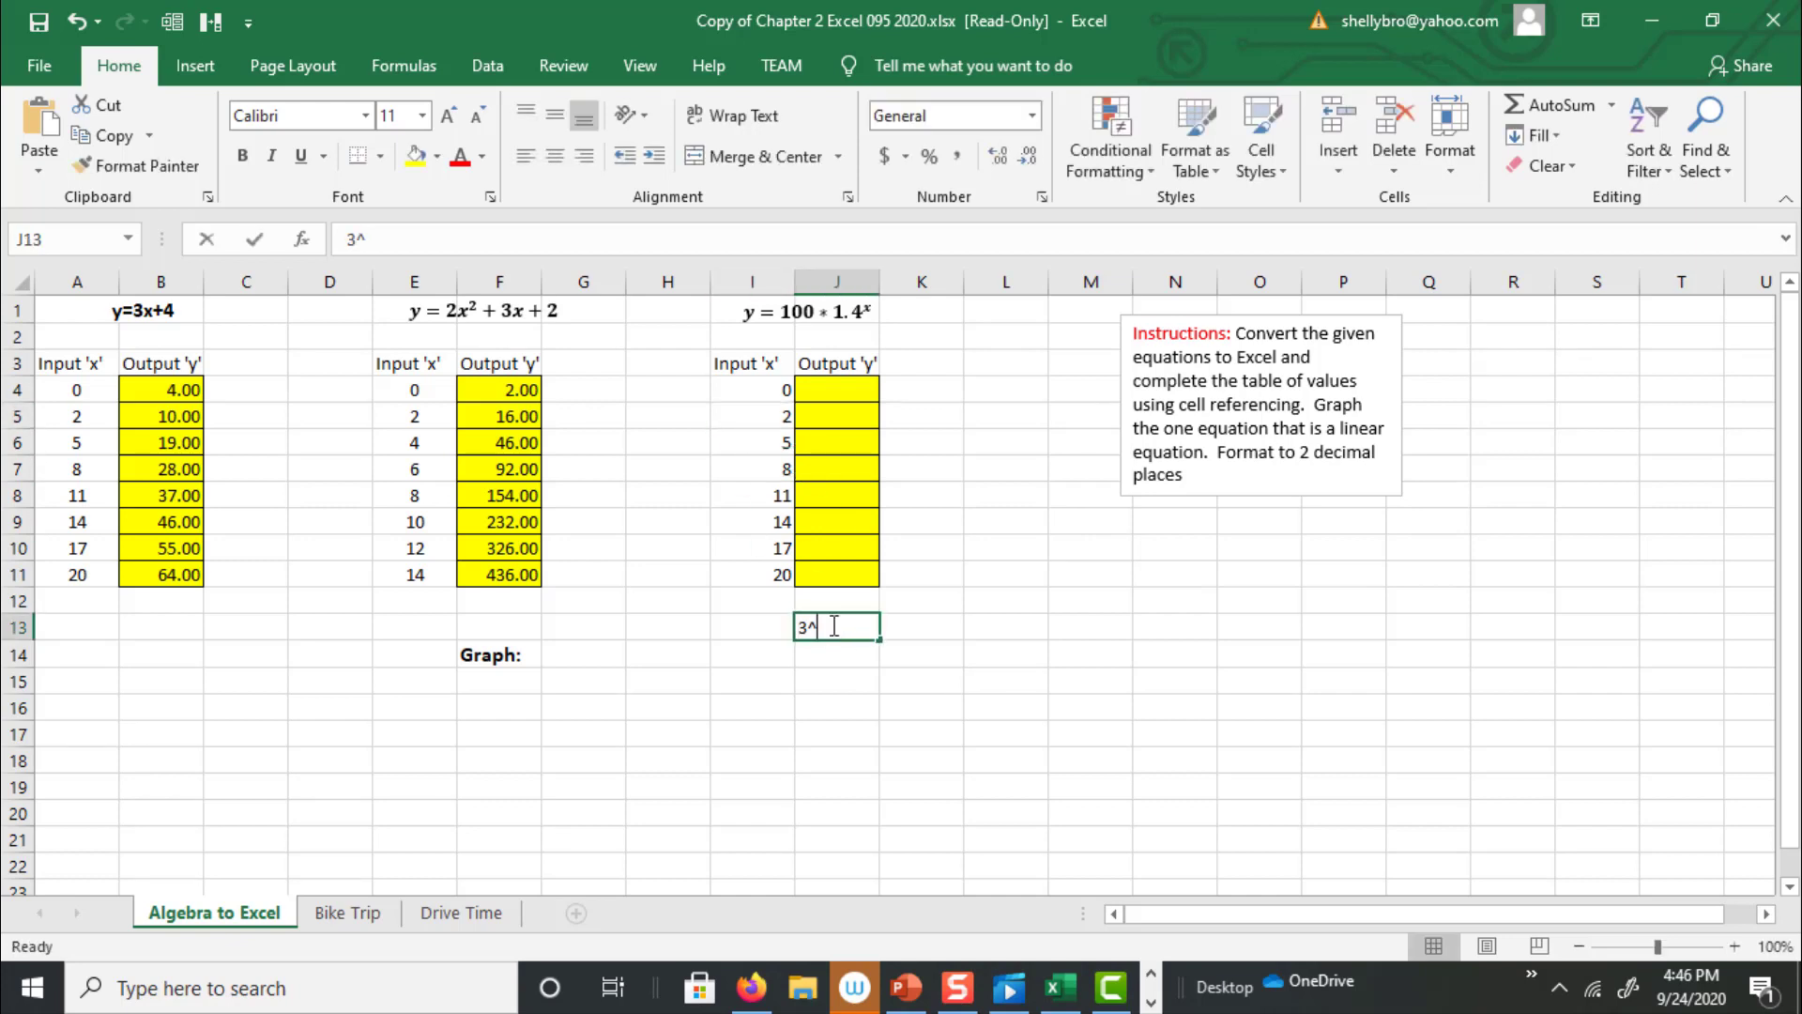
key(BackSpace)
key(BackSpace)
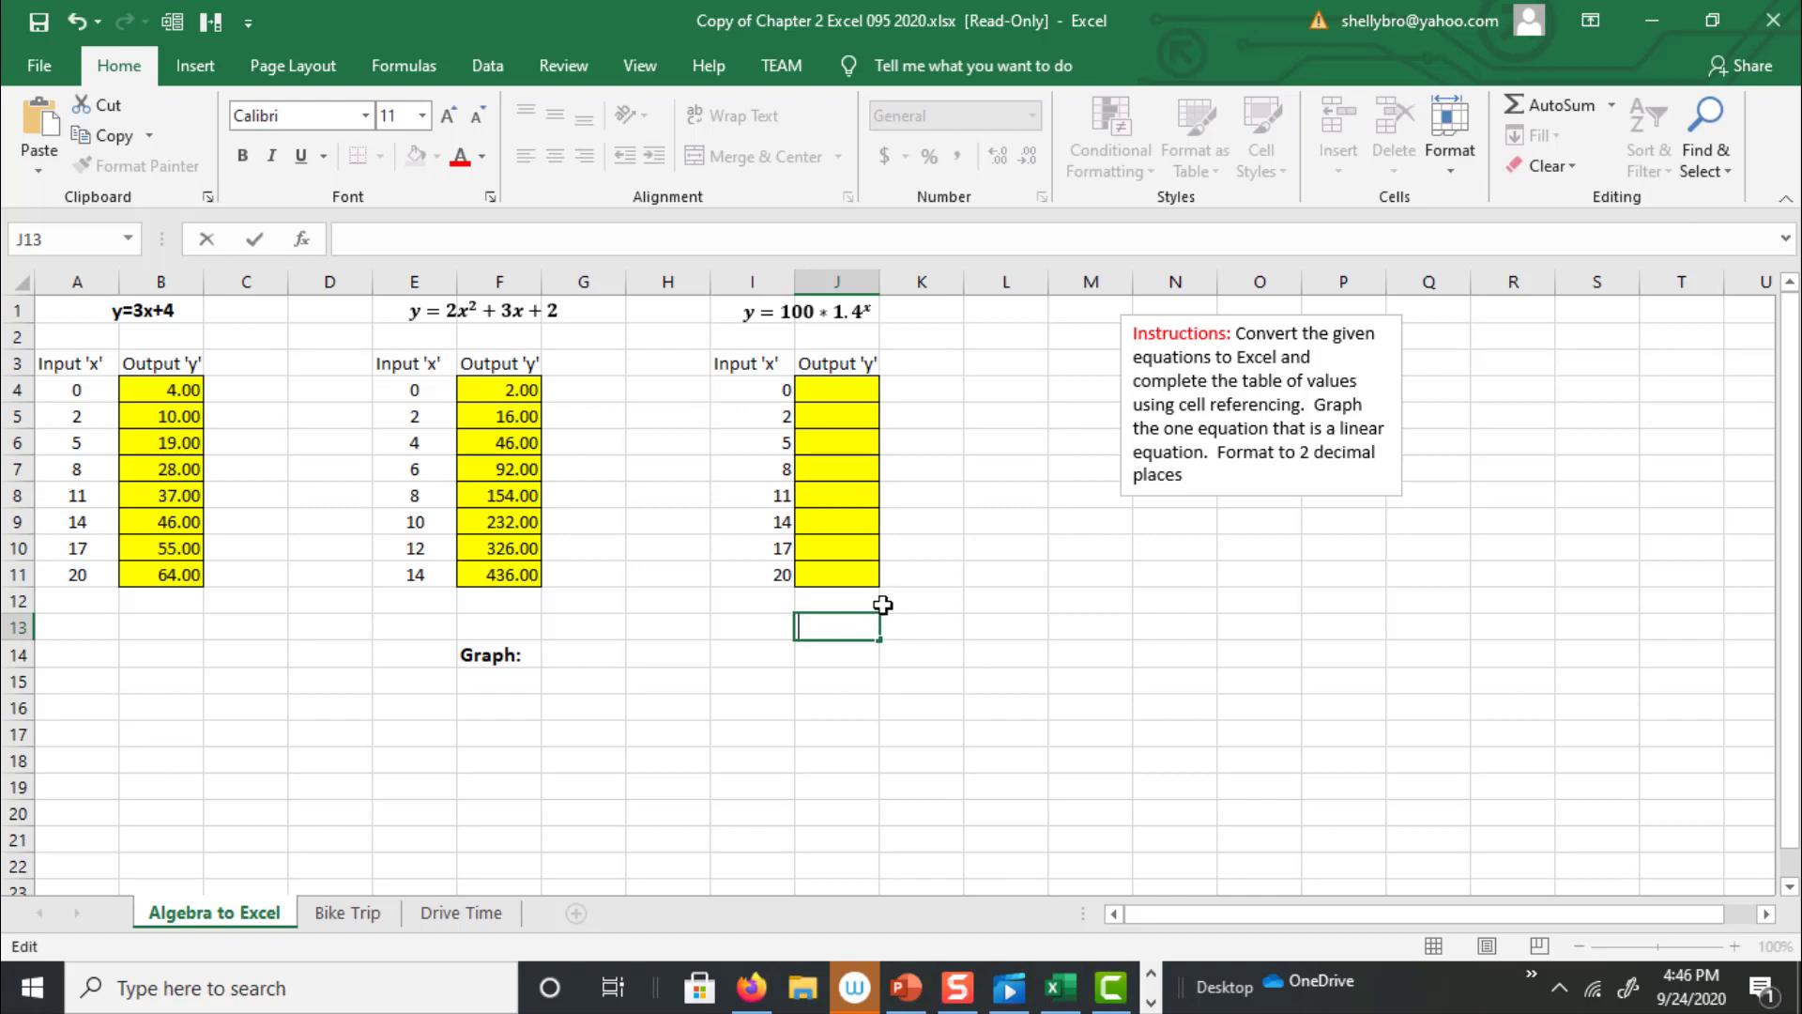
- Try exponent notation by entering =3^2 in the spare cell J13, and clear the cell again
text(=3)
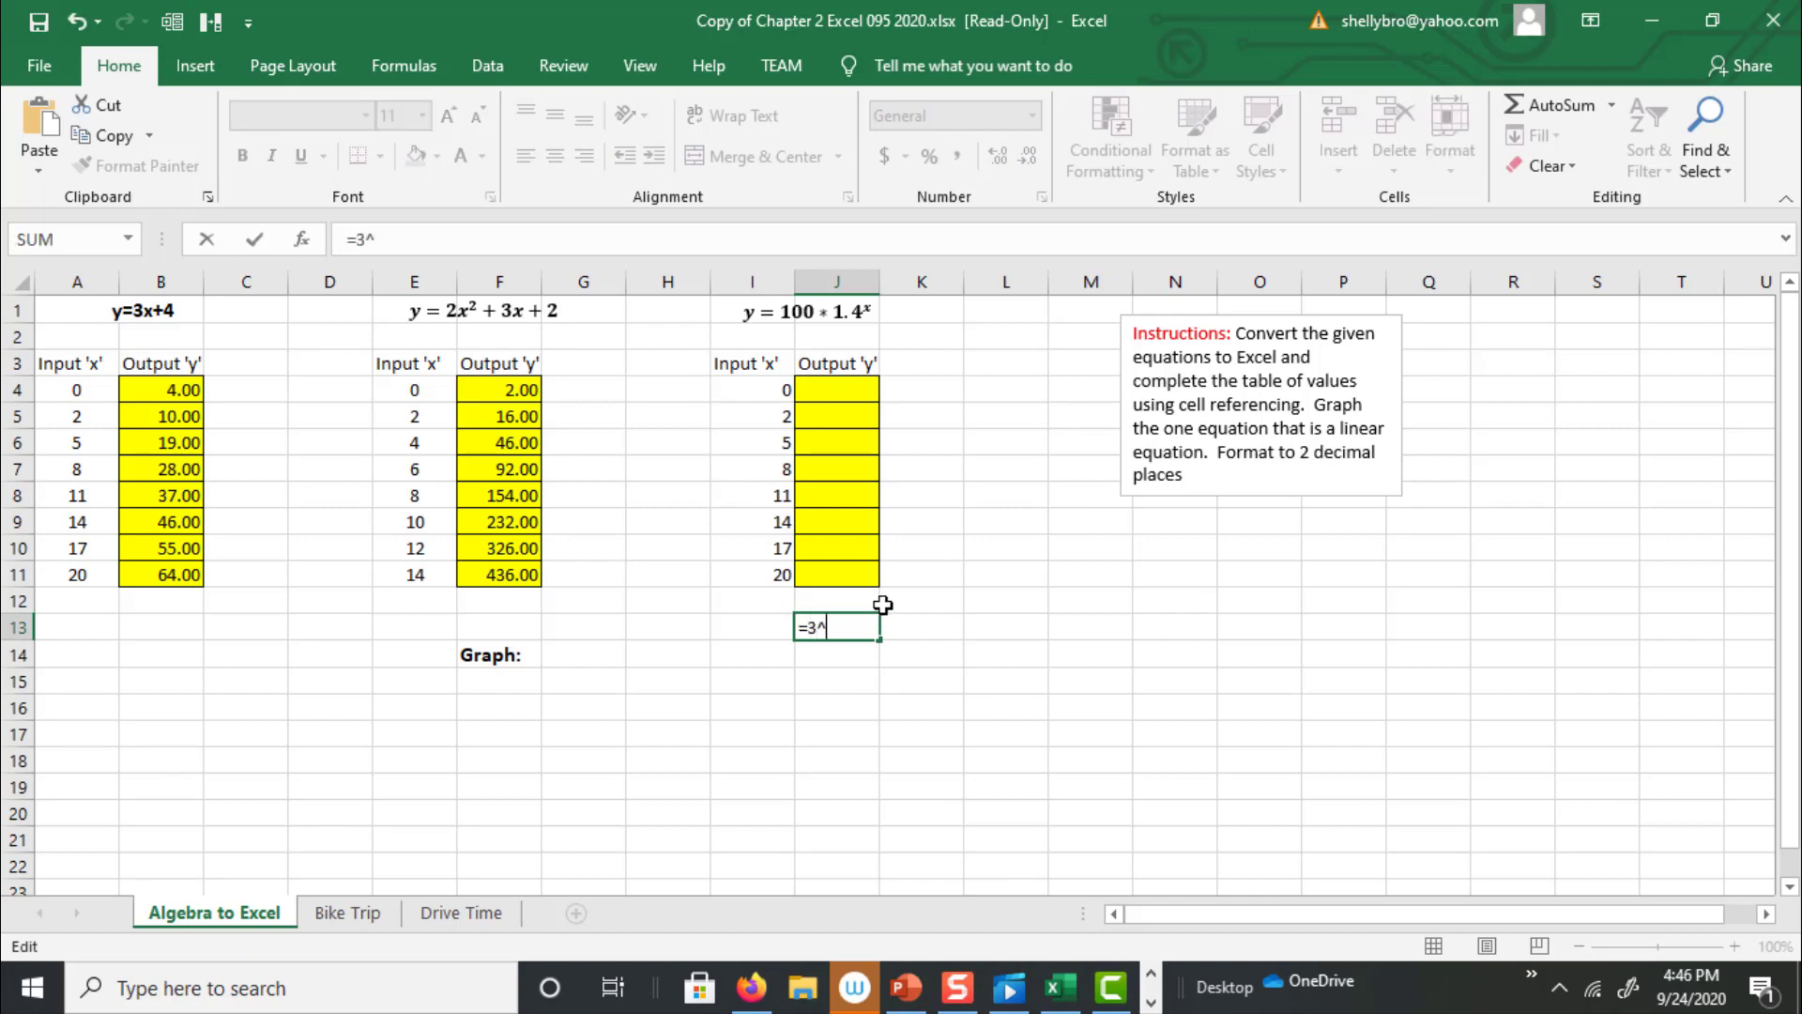
text(^2)
key(Return)
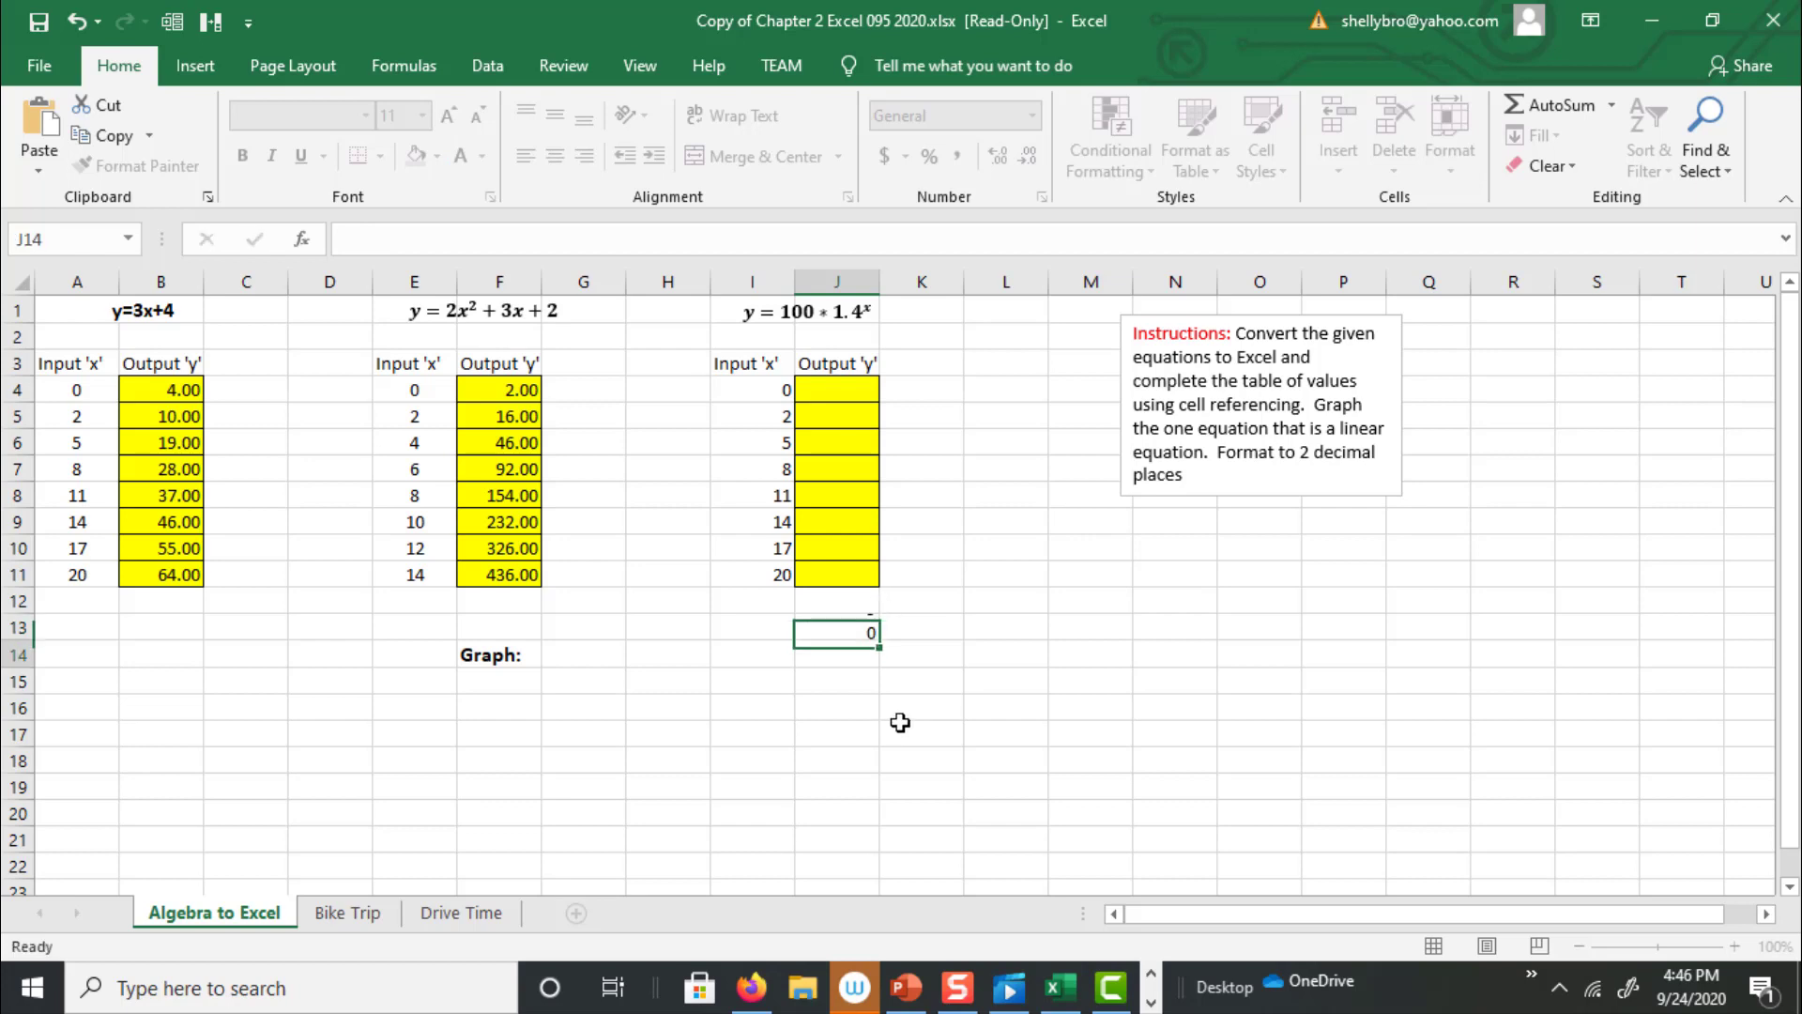
click(842, 629)
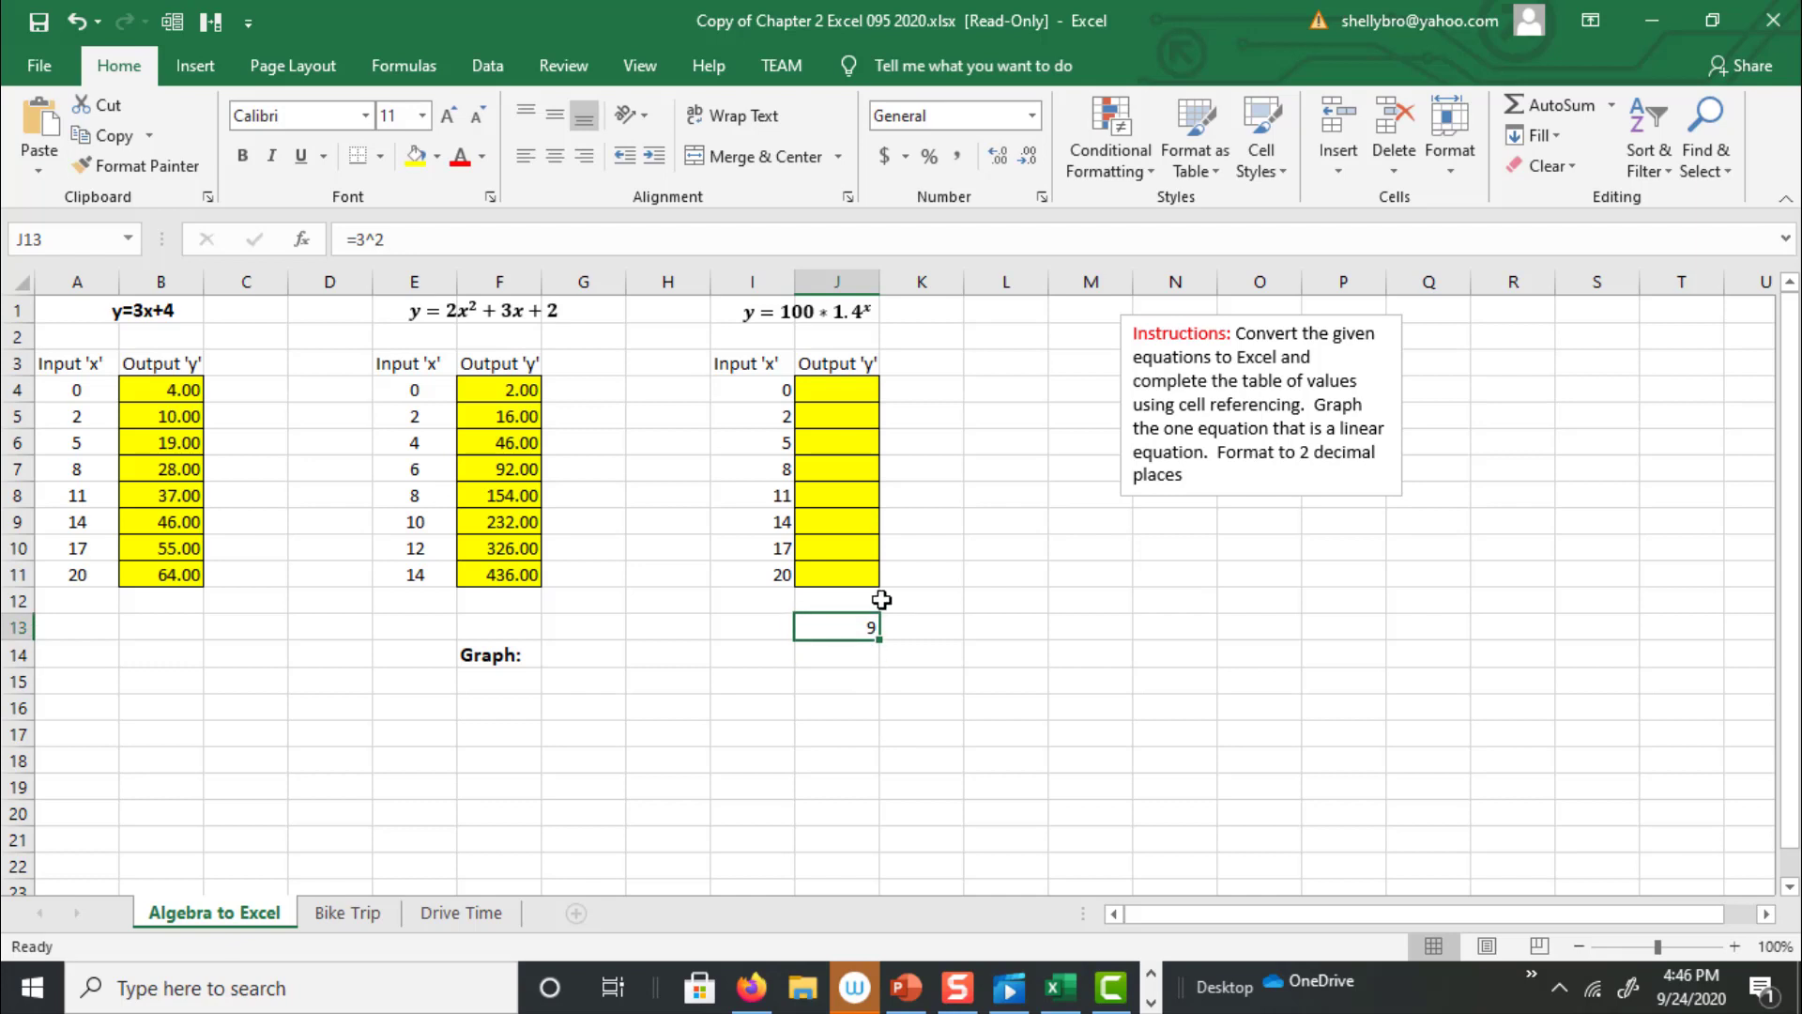
key(Delete)
click(827, 385)
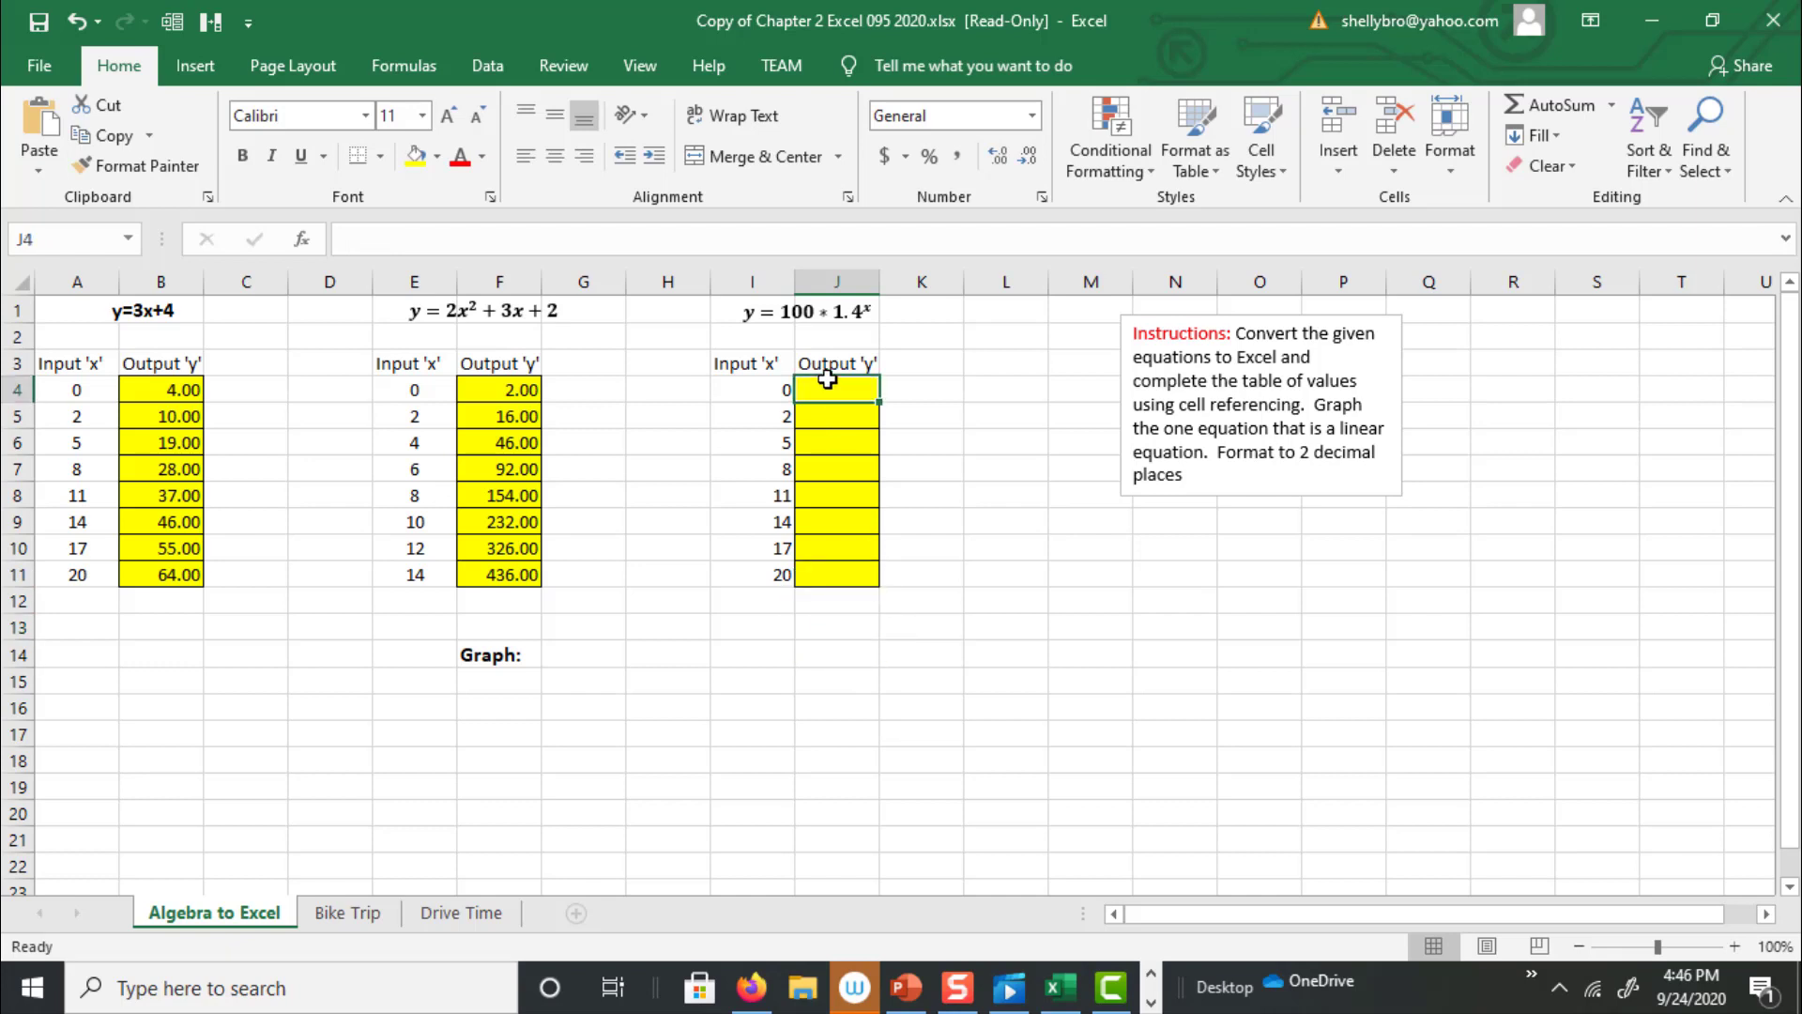
text(=)
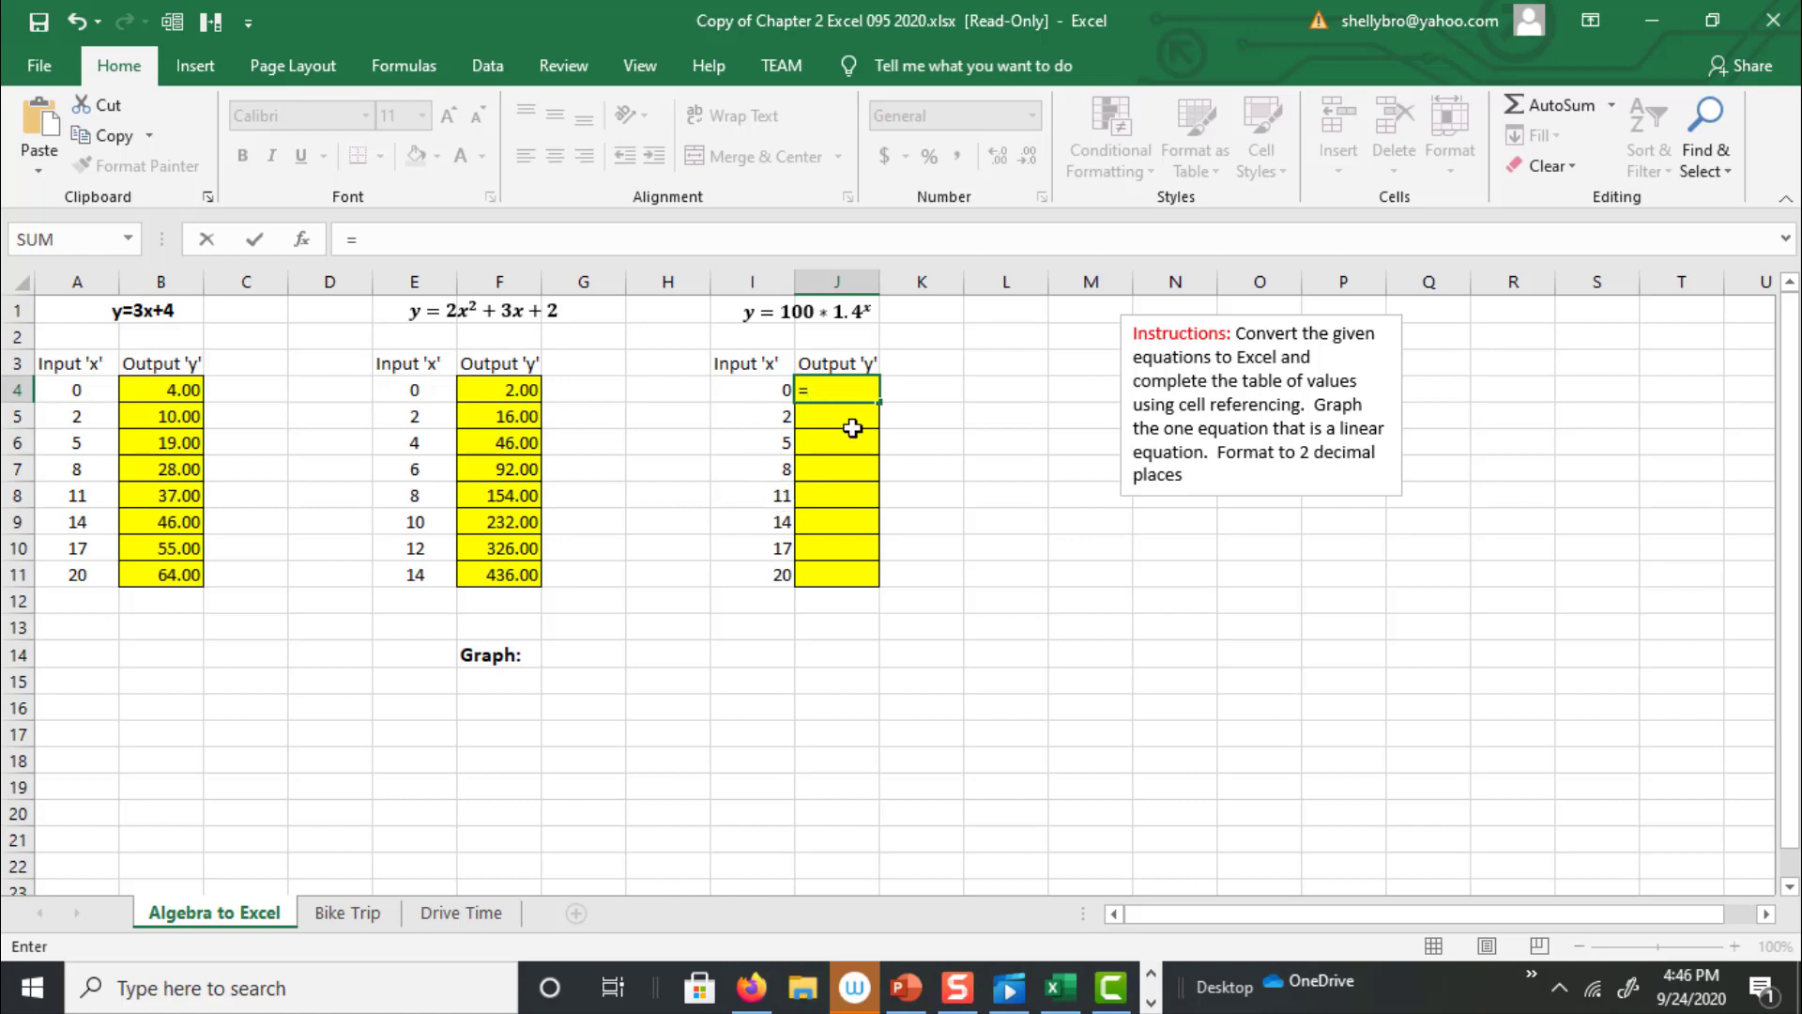
key(Escape)
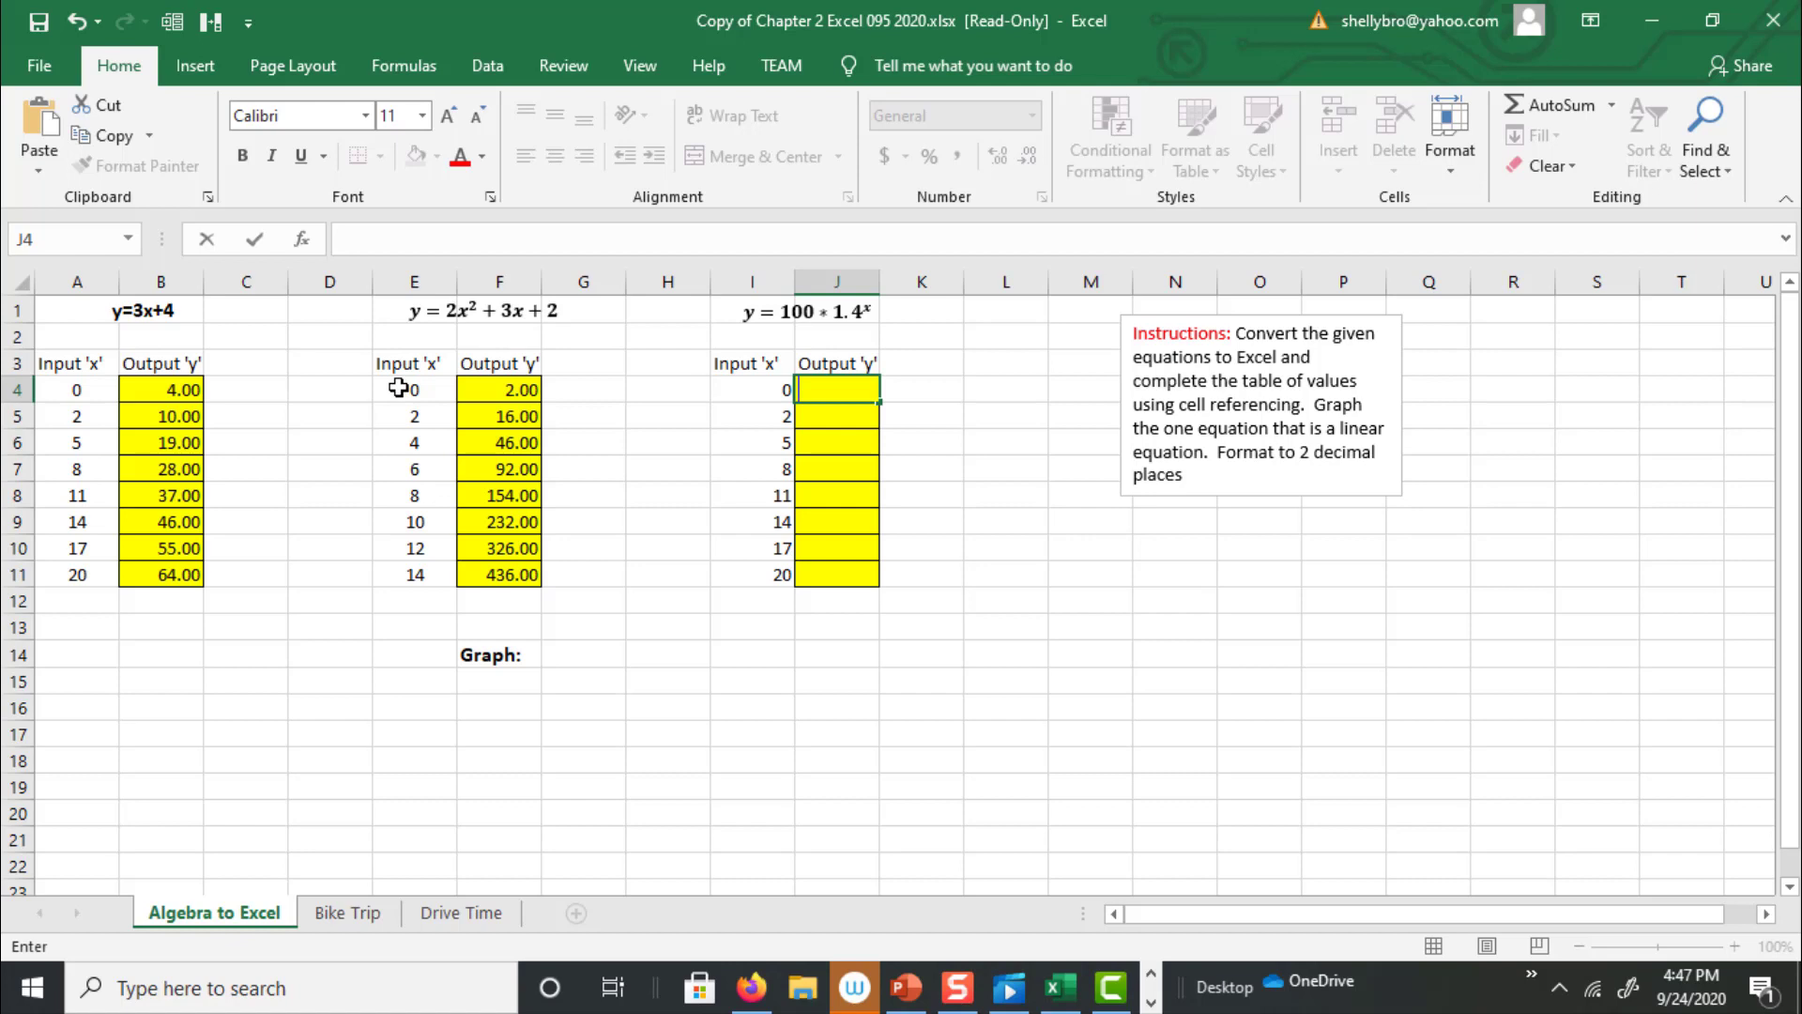
- Insert the recommended Scatter chart with connected points for the quadratic table's inputs and outputs in E4:F11
drag(399, 387, 490, 565)
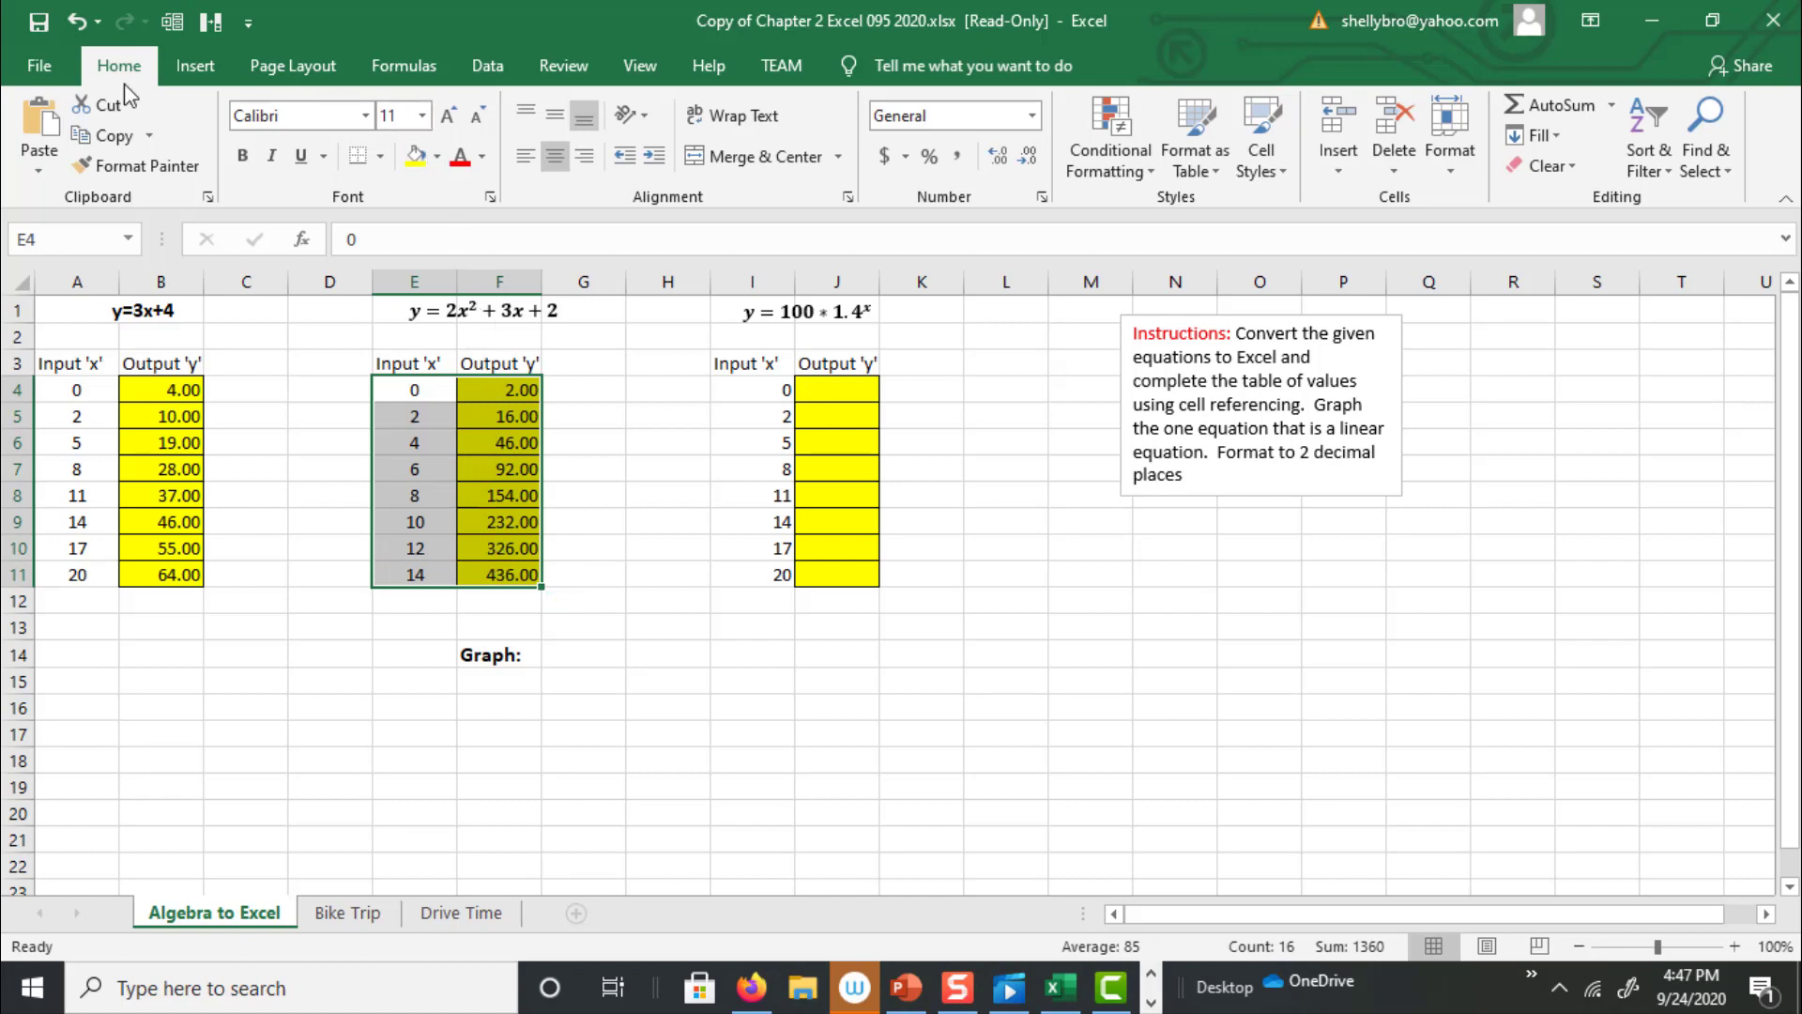
click(195, 77)
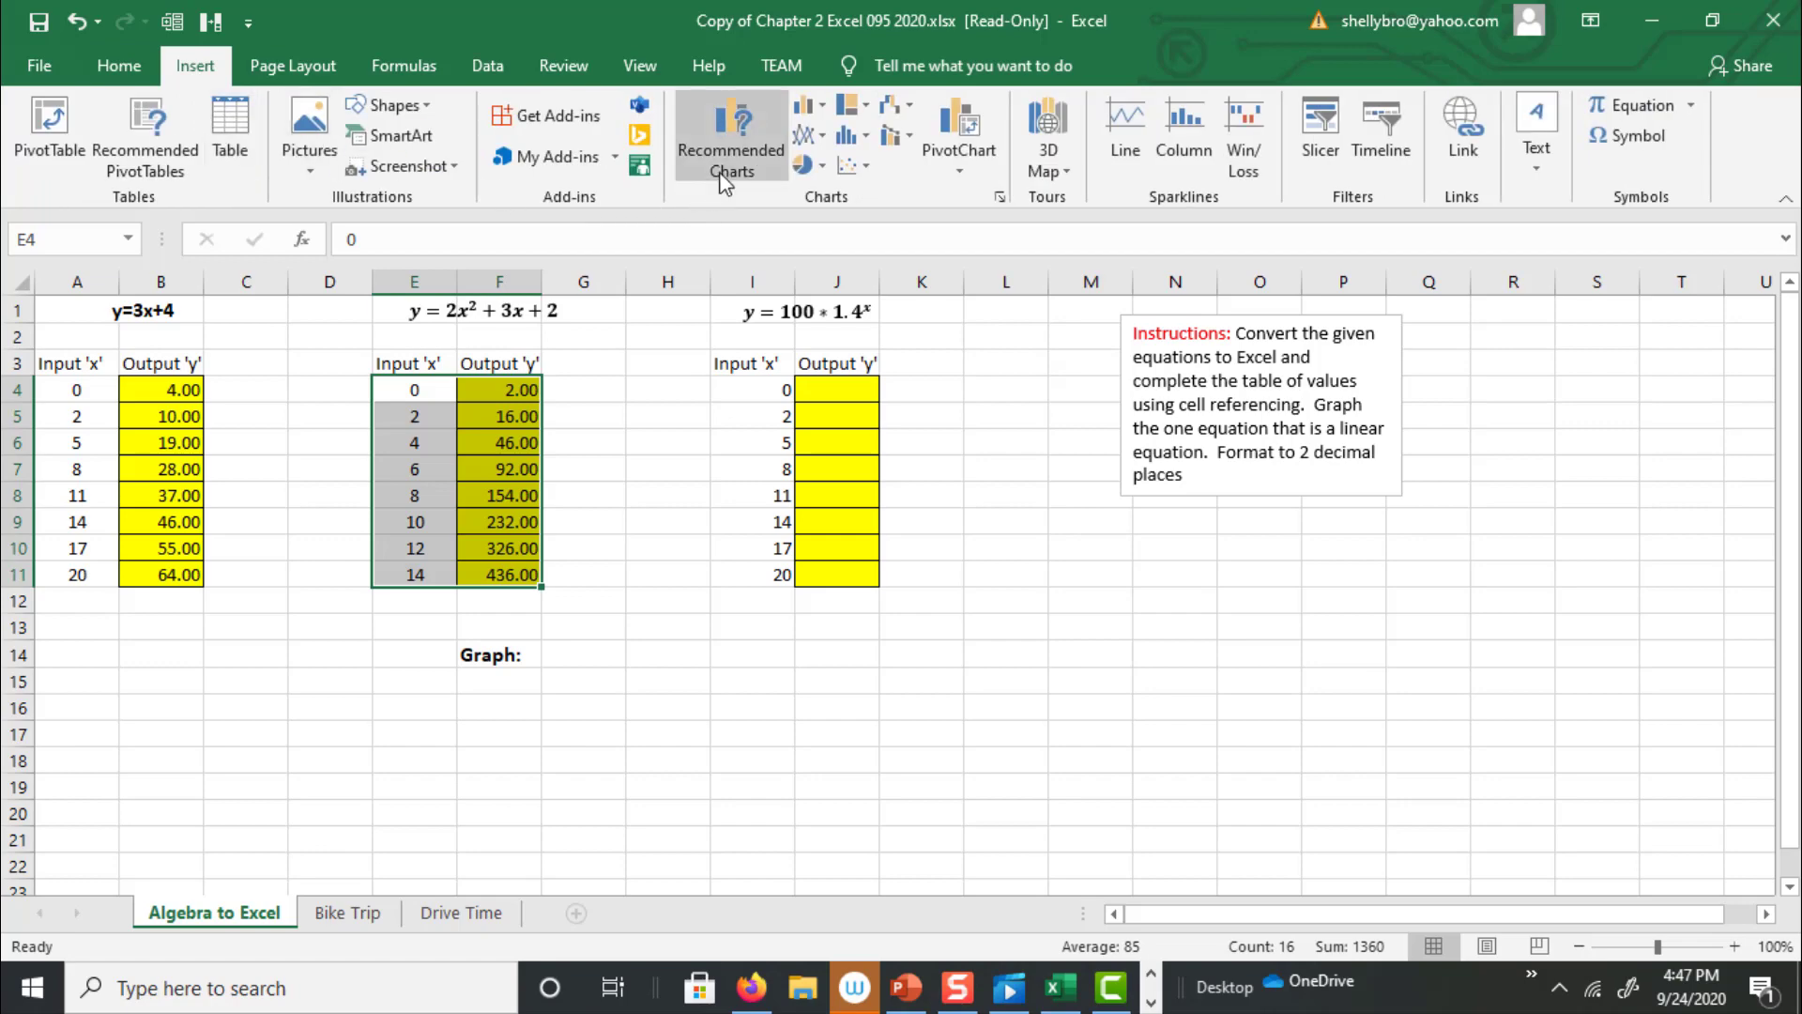
click(723, 173)
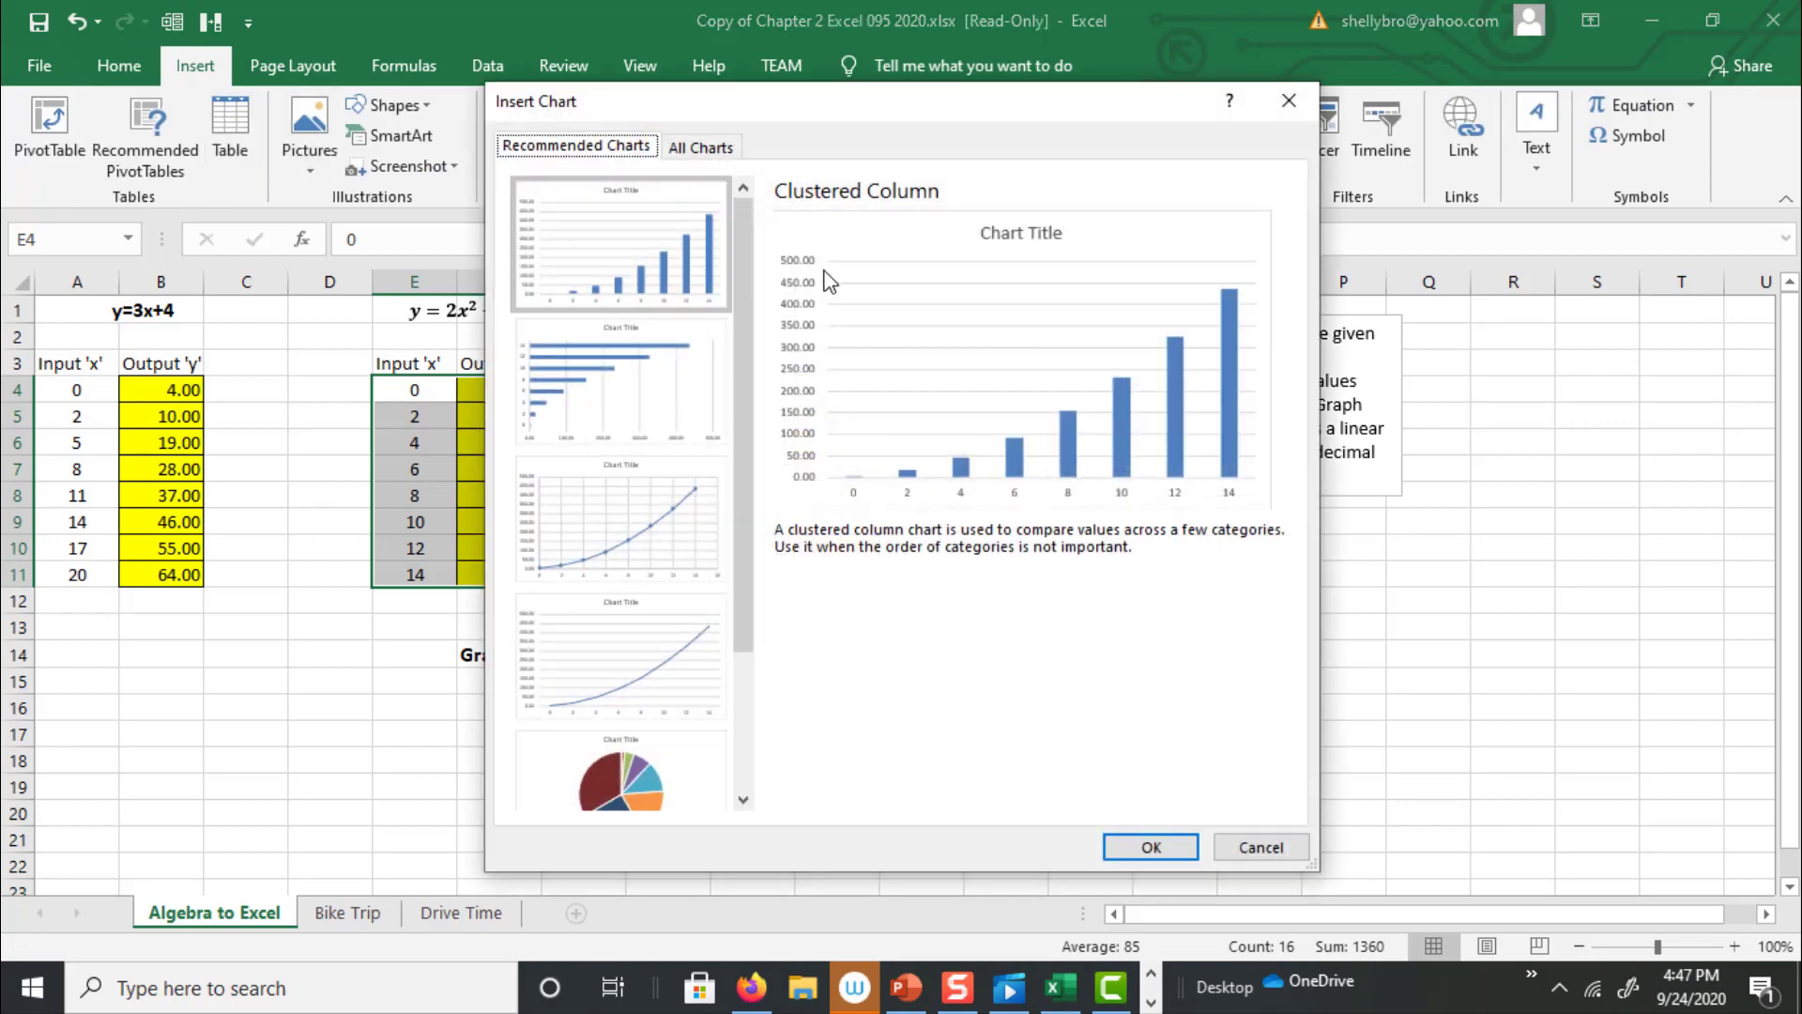
click(674, 544)
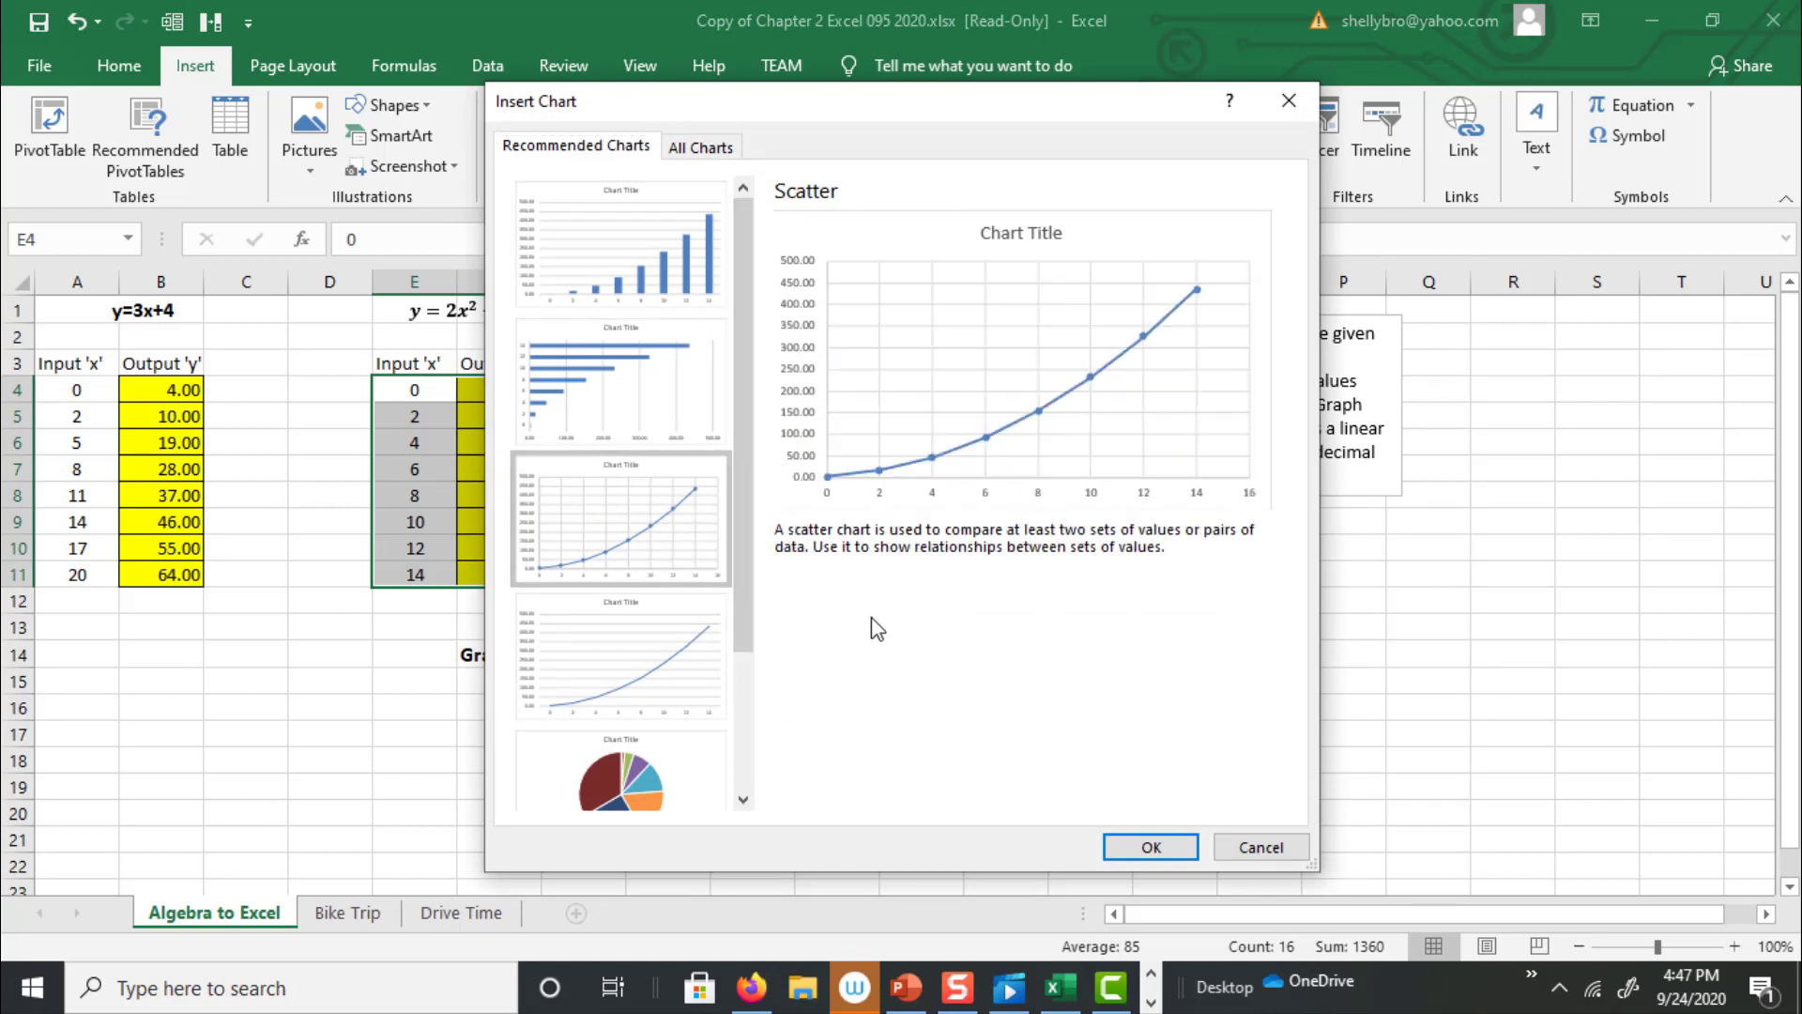
click(1151, 847)
- Add axis titles to the scatter chart
scroll(1574, 575, down, 1)
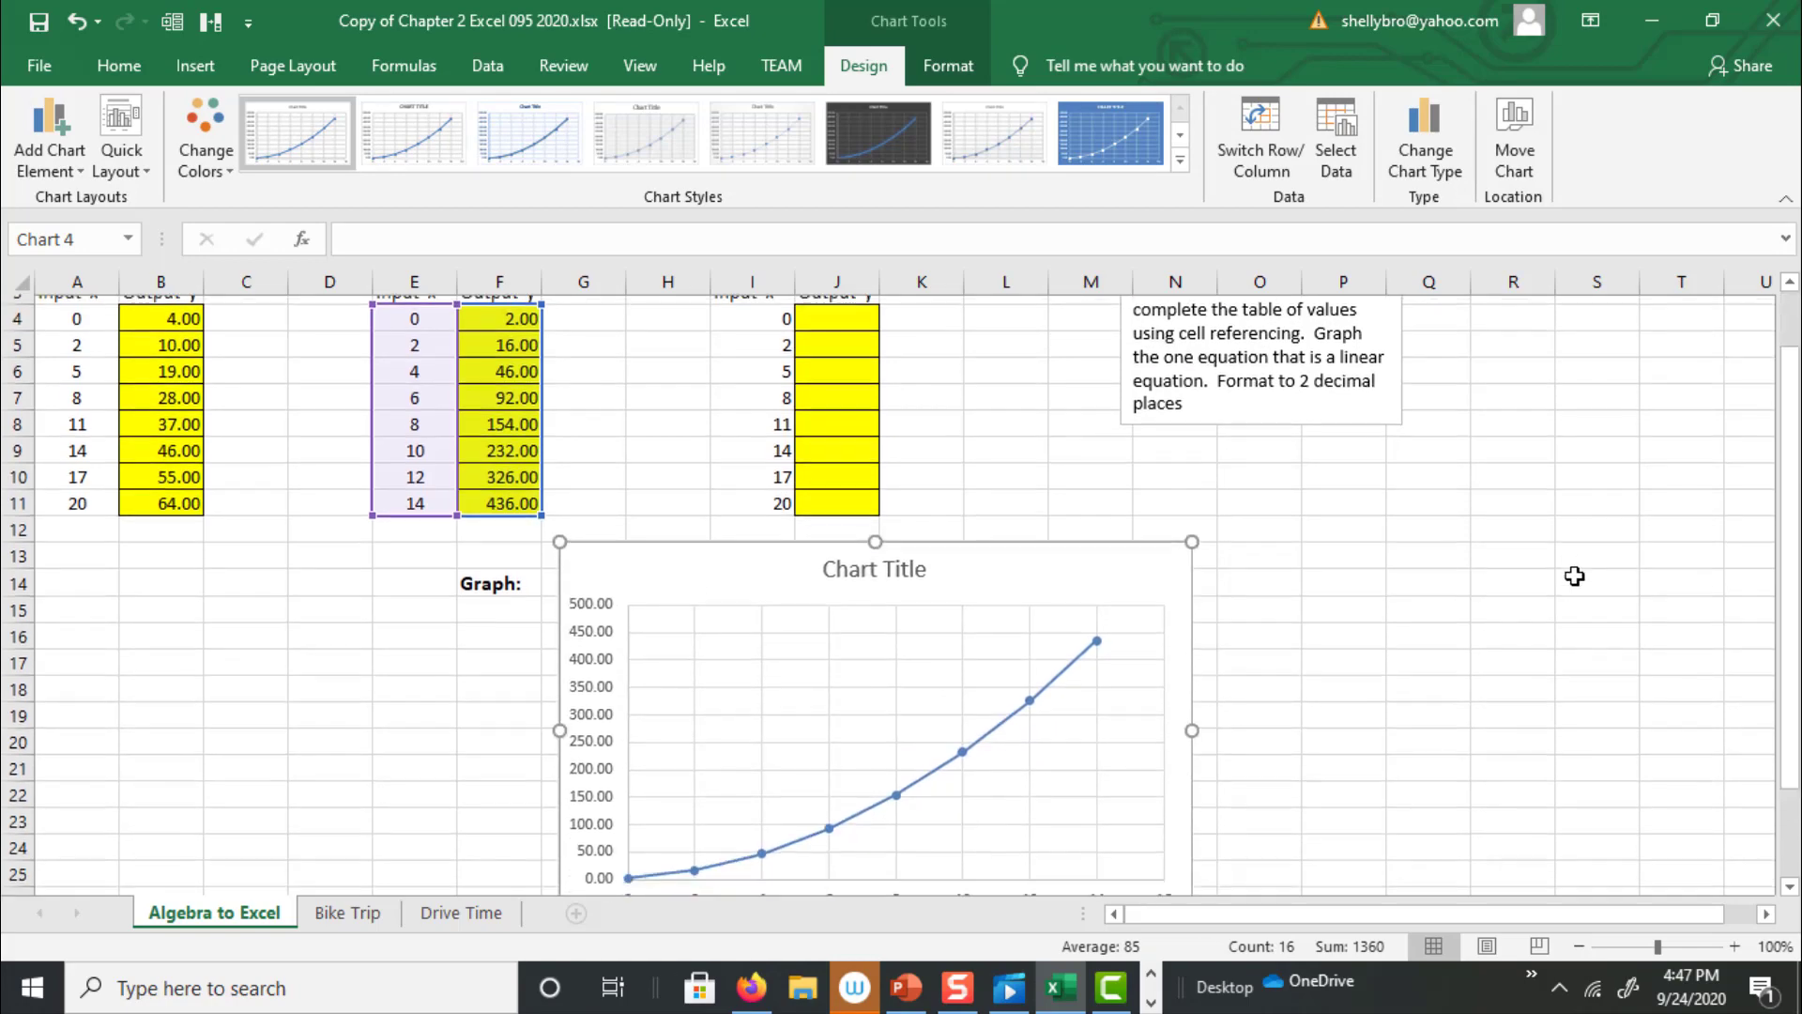
scroll(1574, 575, down, 2)
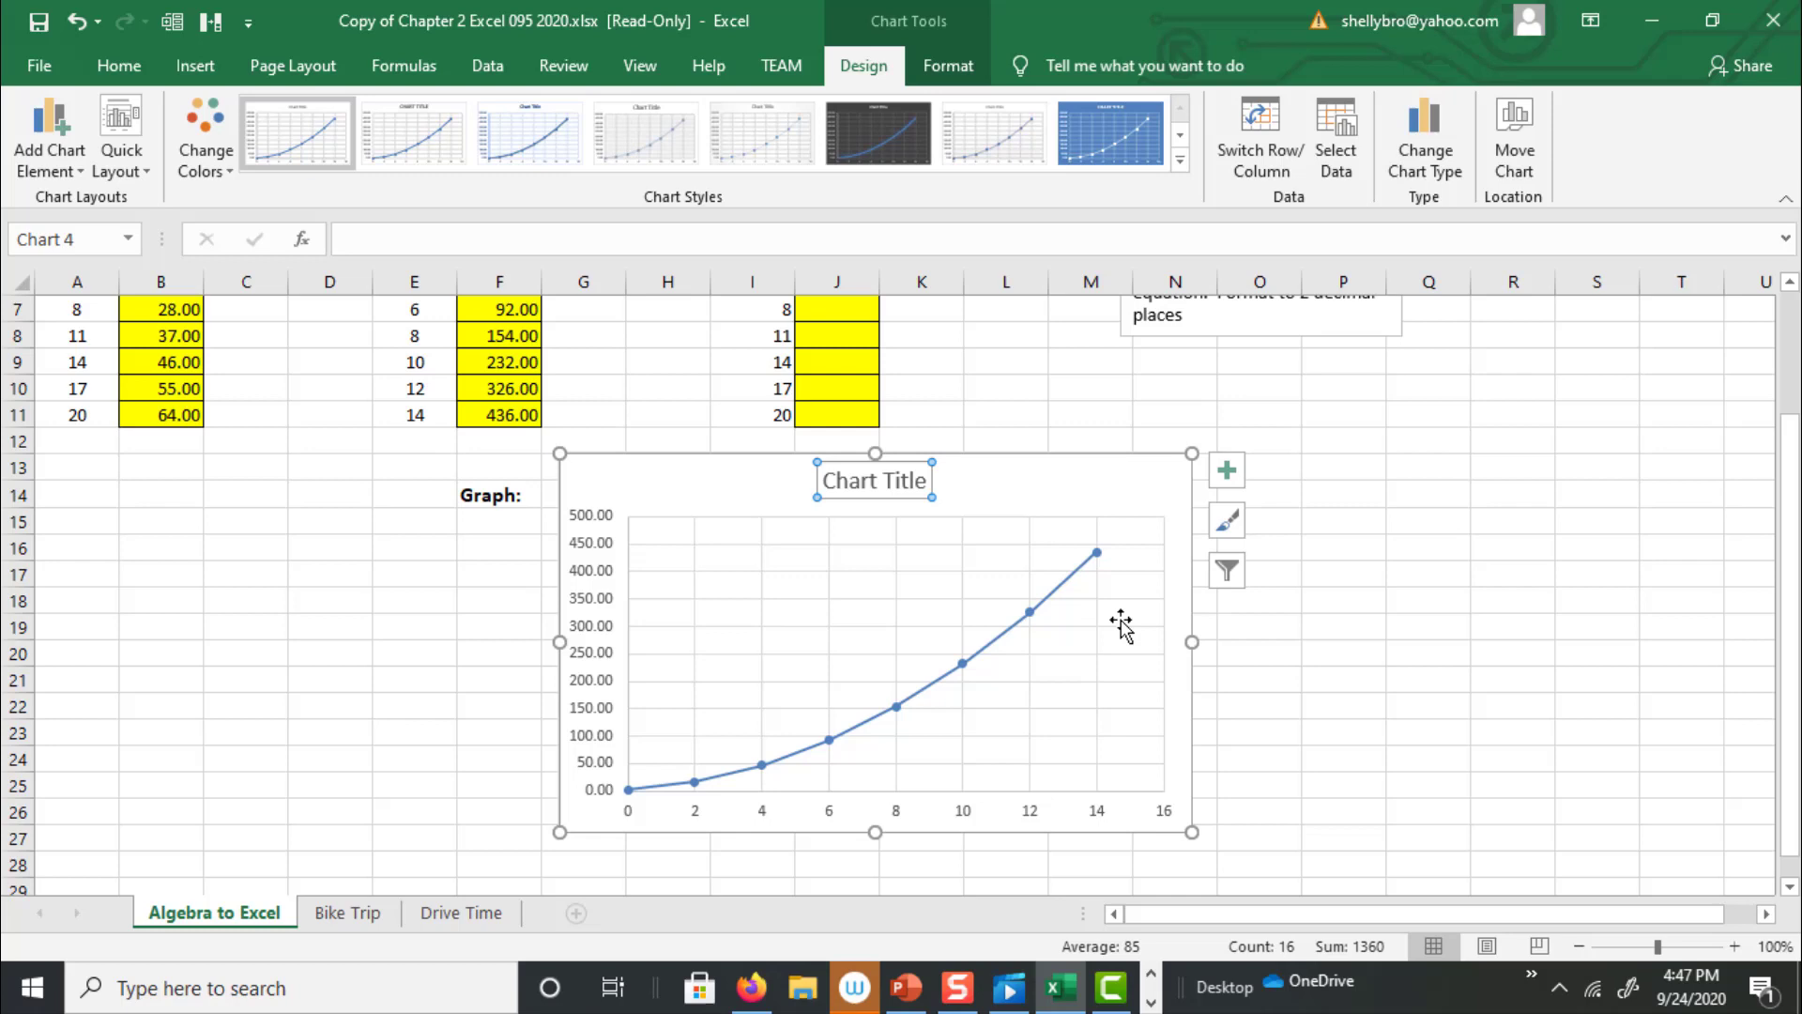
click(1233, 472)
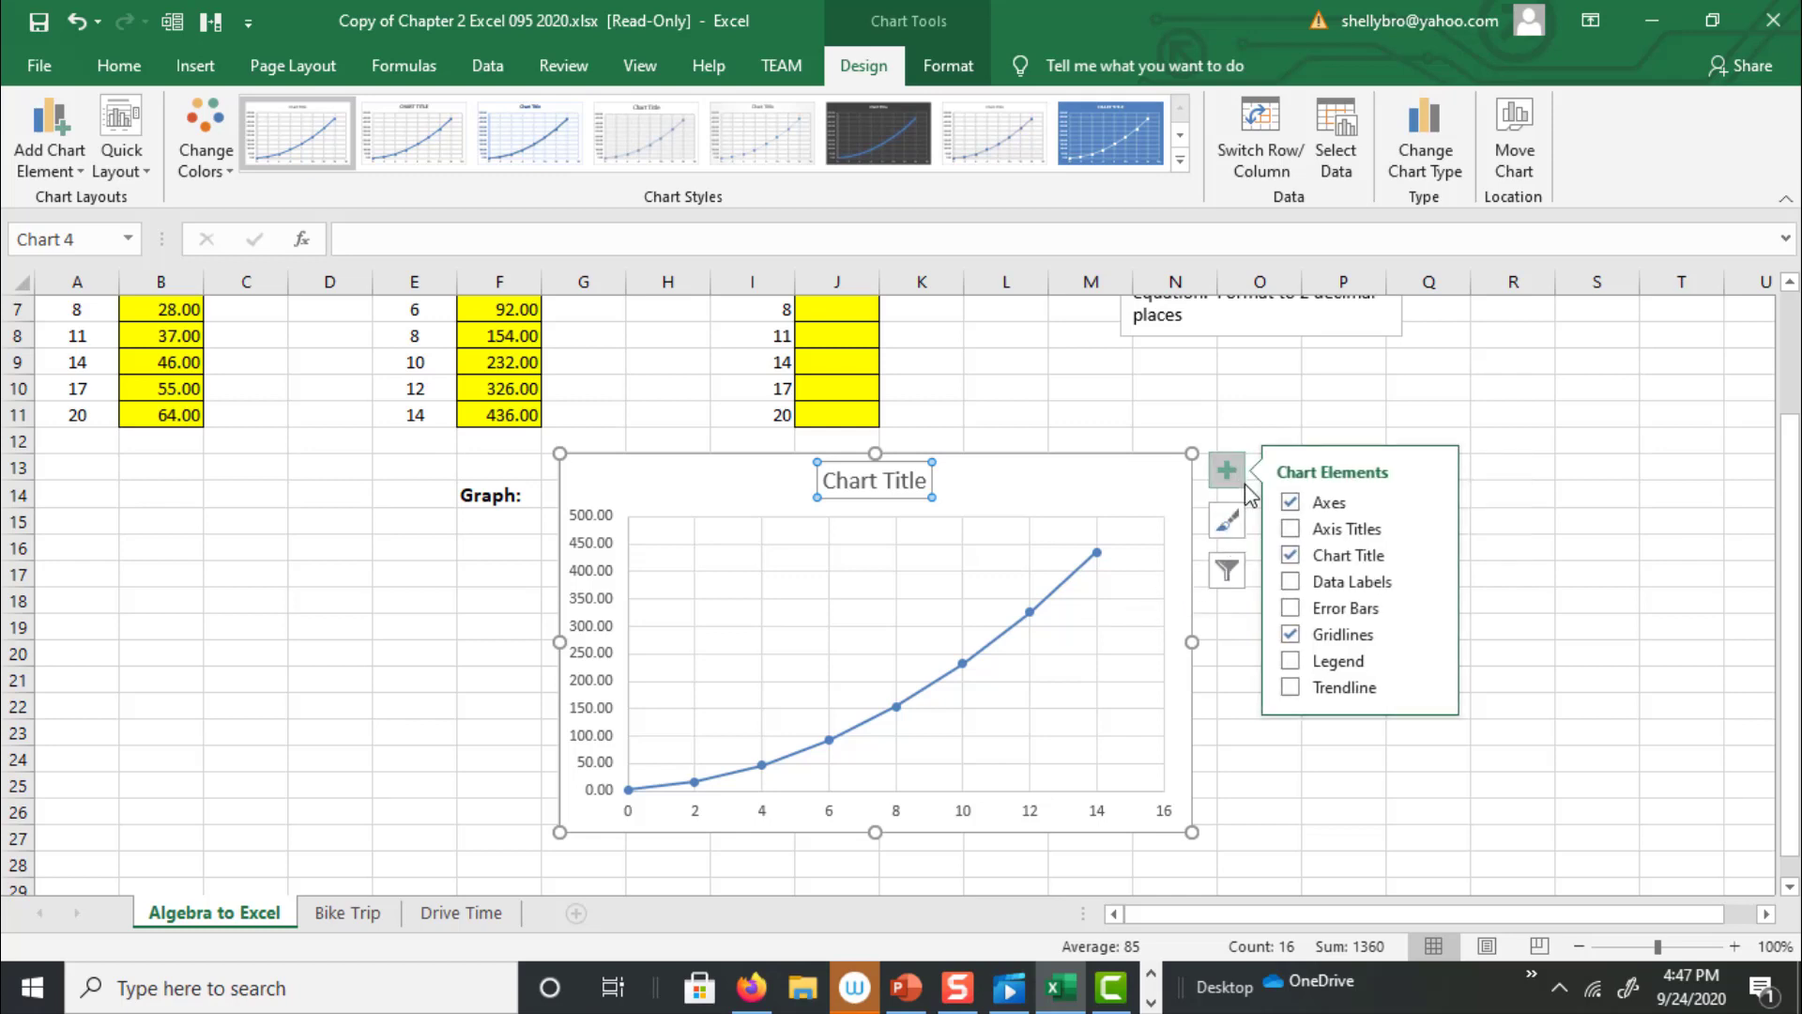
click(1291, 528)
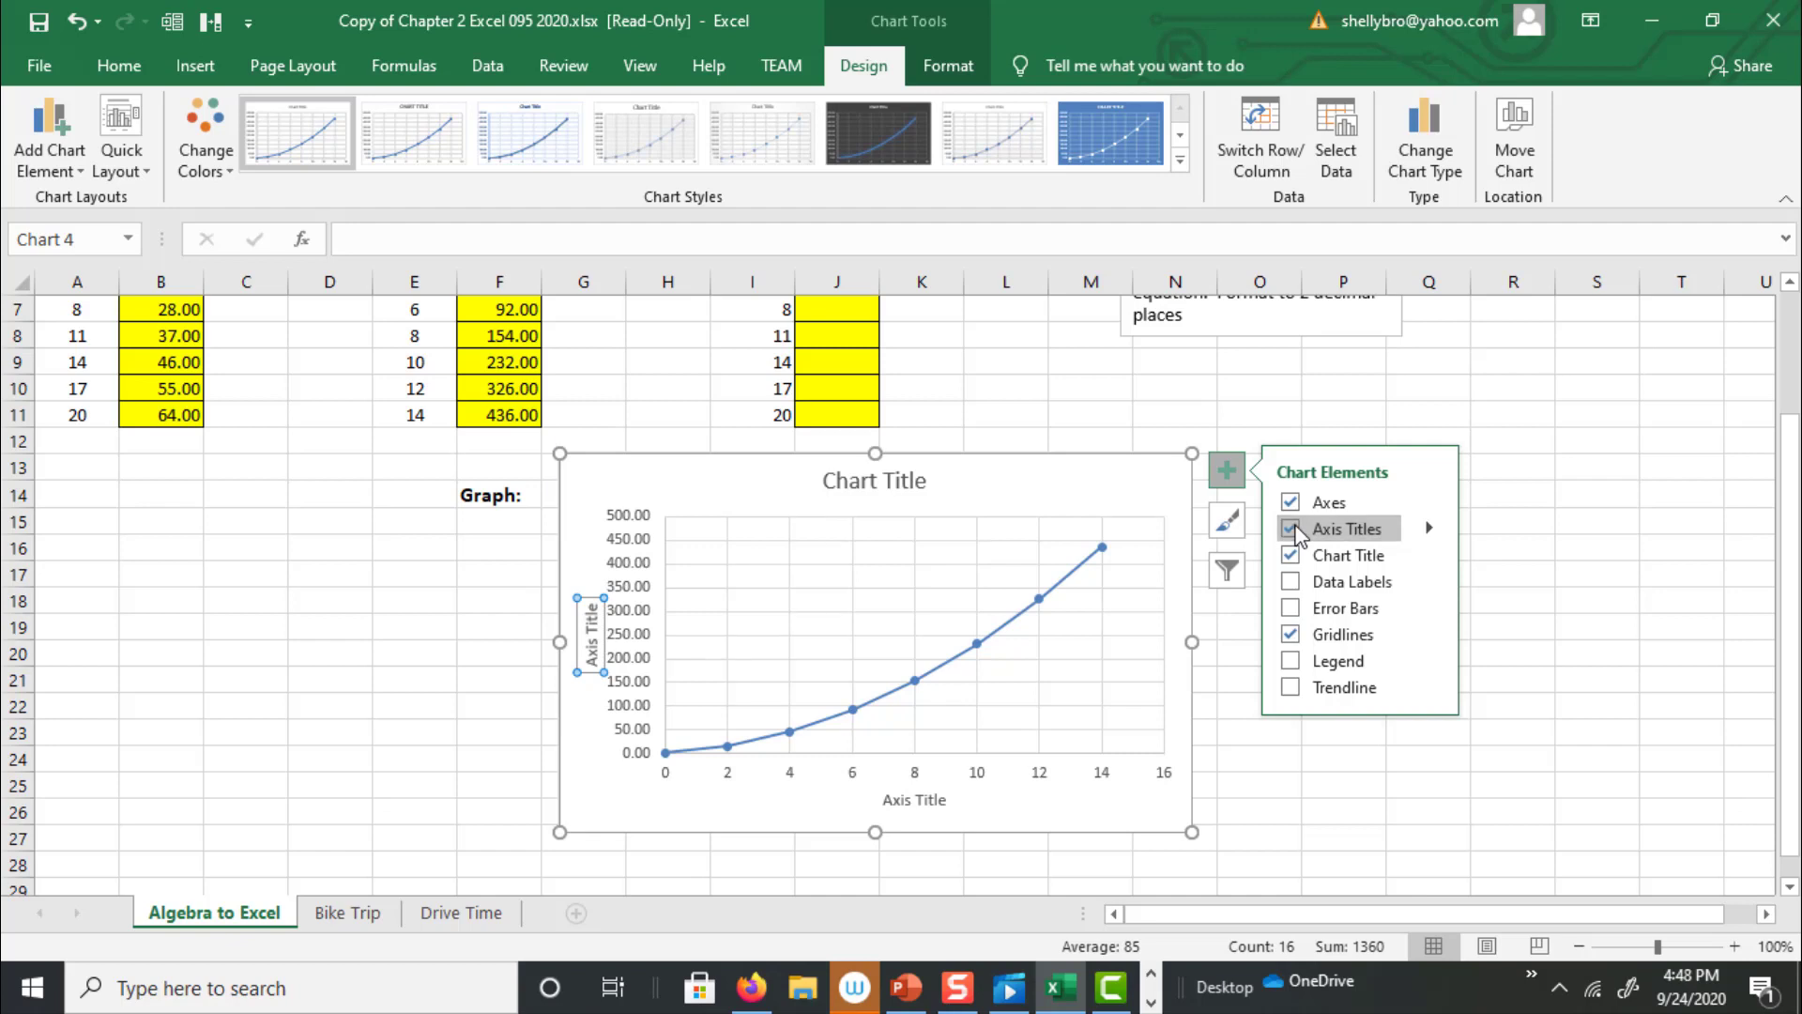